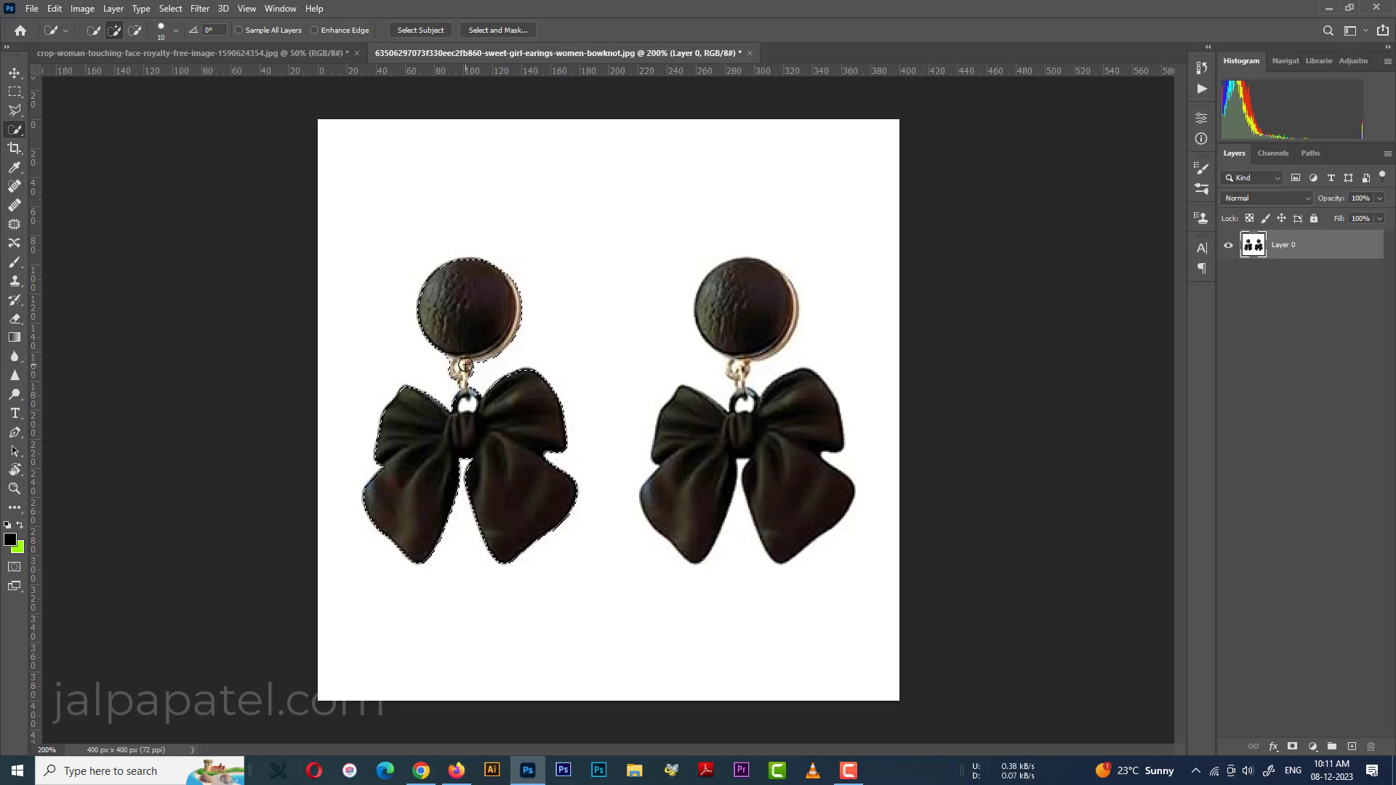
- Subtract the small gap inside the left earring's ring from the selection and display the selection as a quick mask
{"action": "left_click", "coordinate": [135, 30]}
{"action": "left_click", "coordinate": [464, 404]}
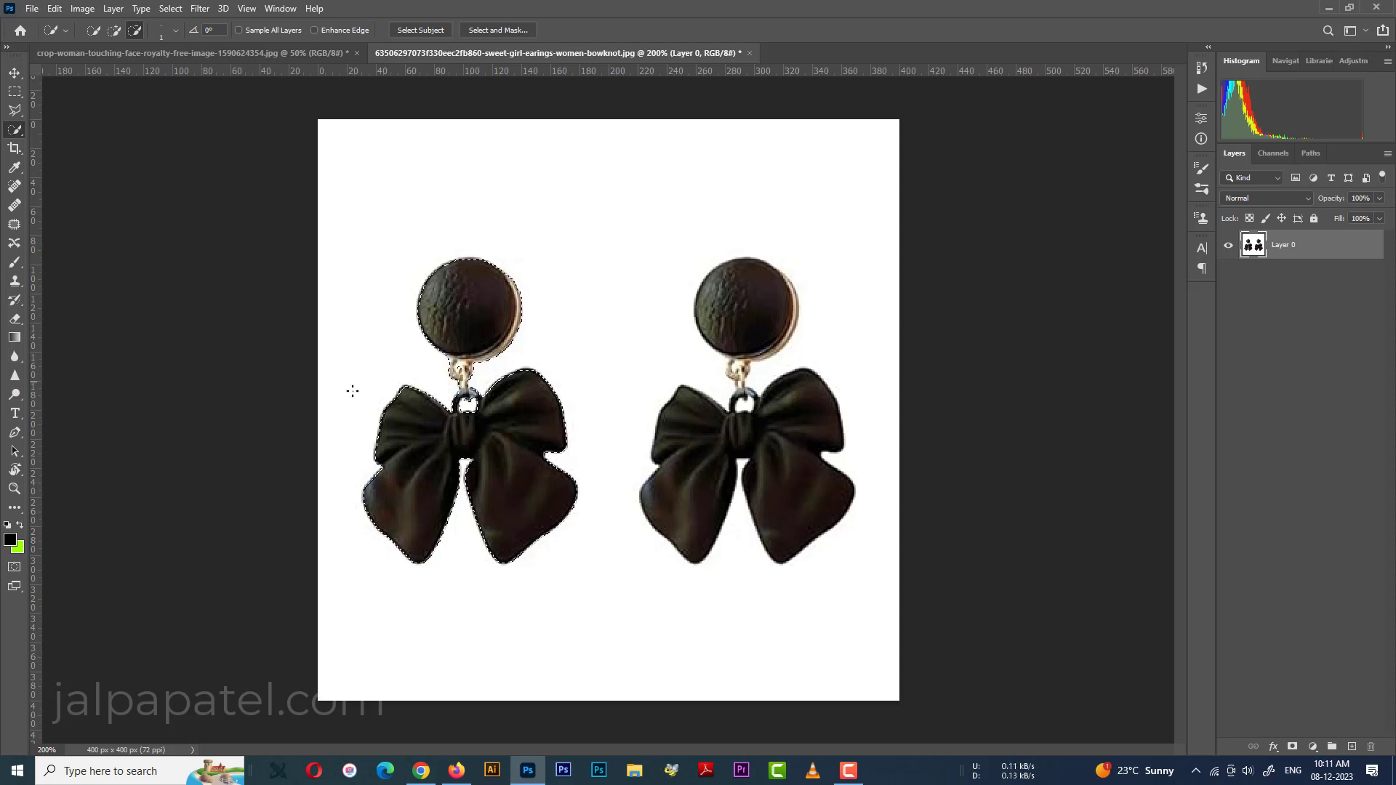
{"action": "left_click", "coordinate": [14, 567]}
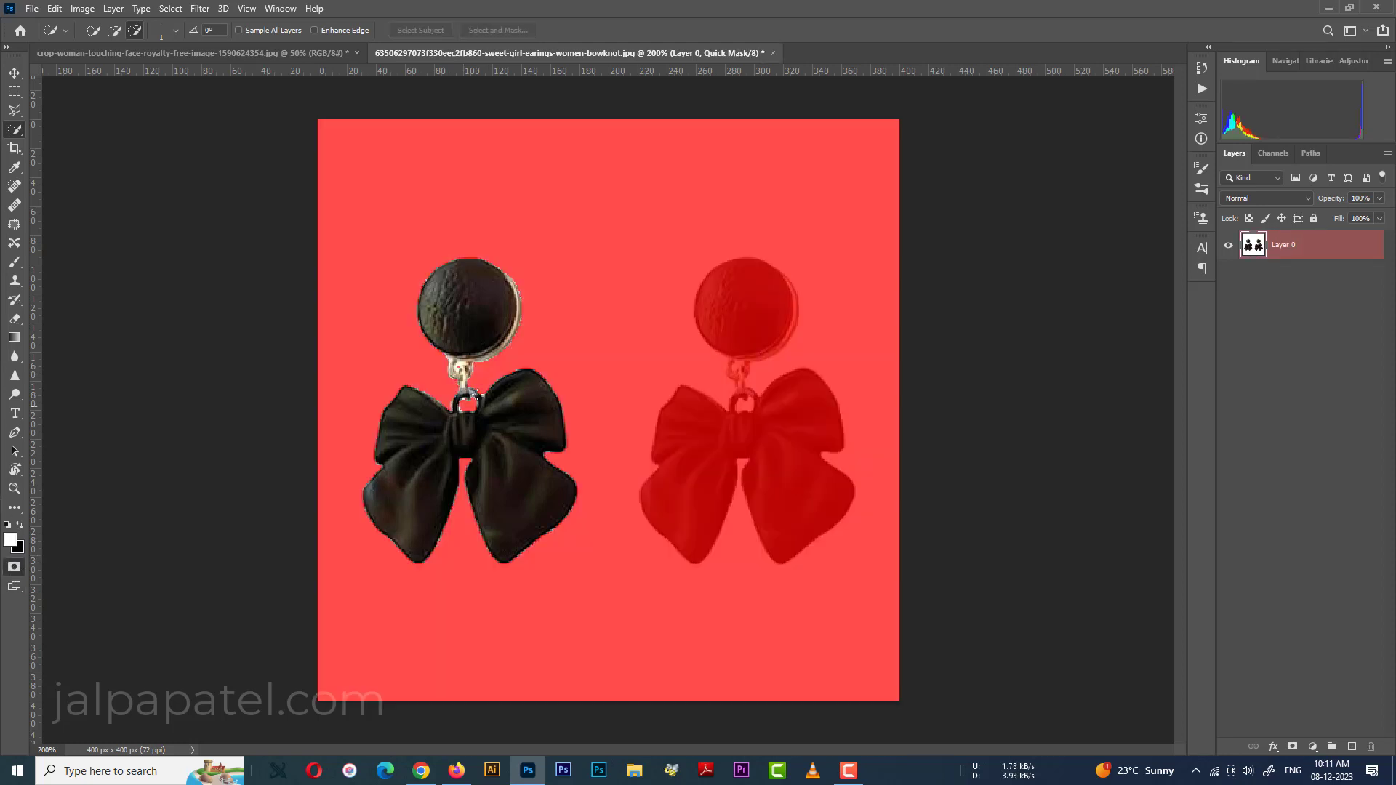
- Mask out the small hole in the left earring's metal link with a 3 px eraser and convert the quick mask back to a selection
{"action": "left_click", "coordinate": [14, 262]}
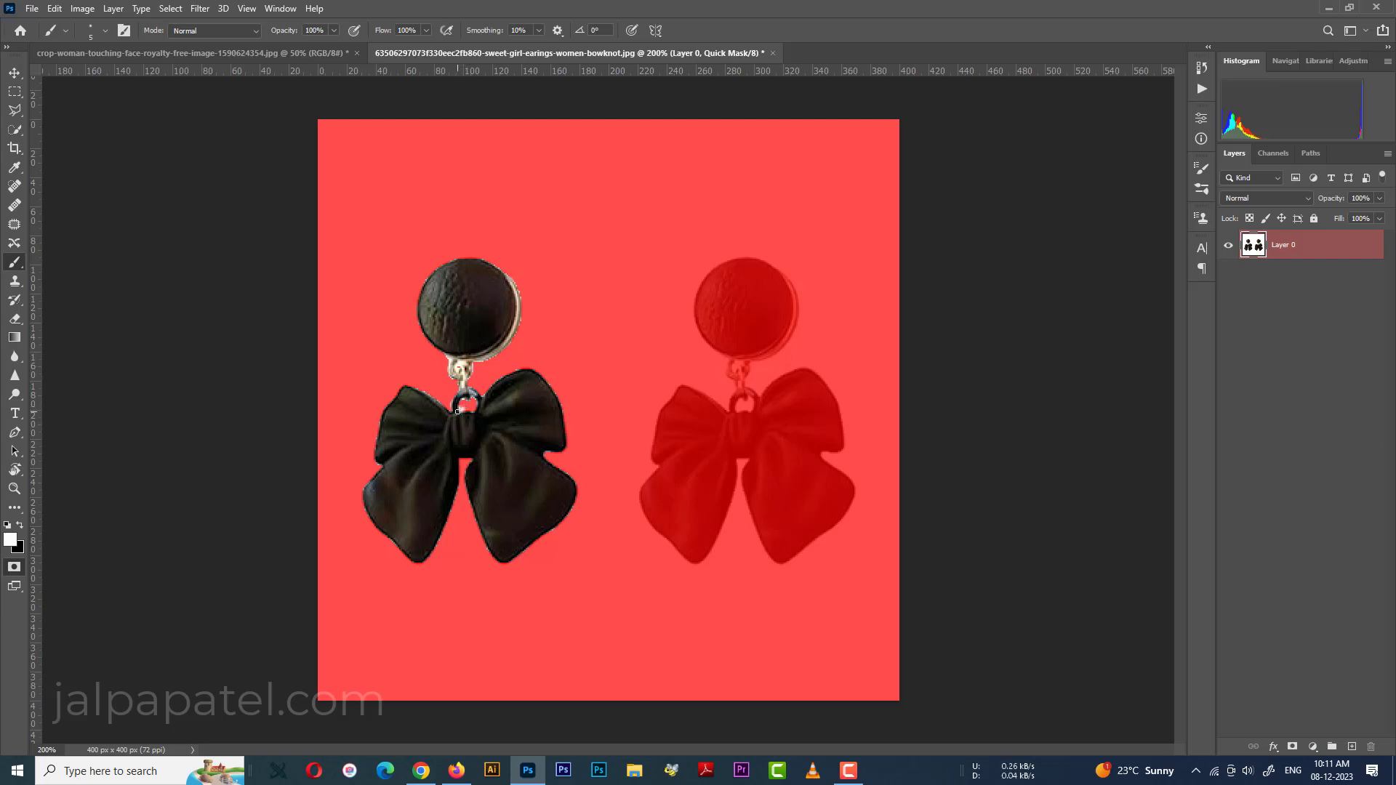
{"action": "left_click", "coordinate": [15, 318]}
{"action": "key", "text": "bracketleft"}
{"action": "key", "text": "bracketleft"}
{"action": "key", "text": "bracketleft"}
{"action": "key", "text": "bracketleft"}
{"action": "key", "text": "bracketleft"}
{"action": "key", "text": "bracketleft"}
{"action": "key", "text": "bracketleft"}
{"action": "key", "text": "bracketleft"}
{"action": "key", "text": "bracketleft"}
{"action": "key", "text": "bracketleft"}
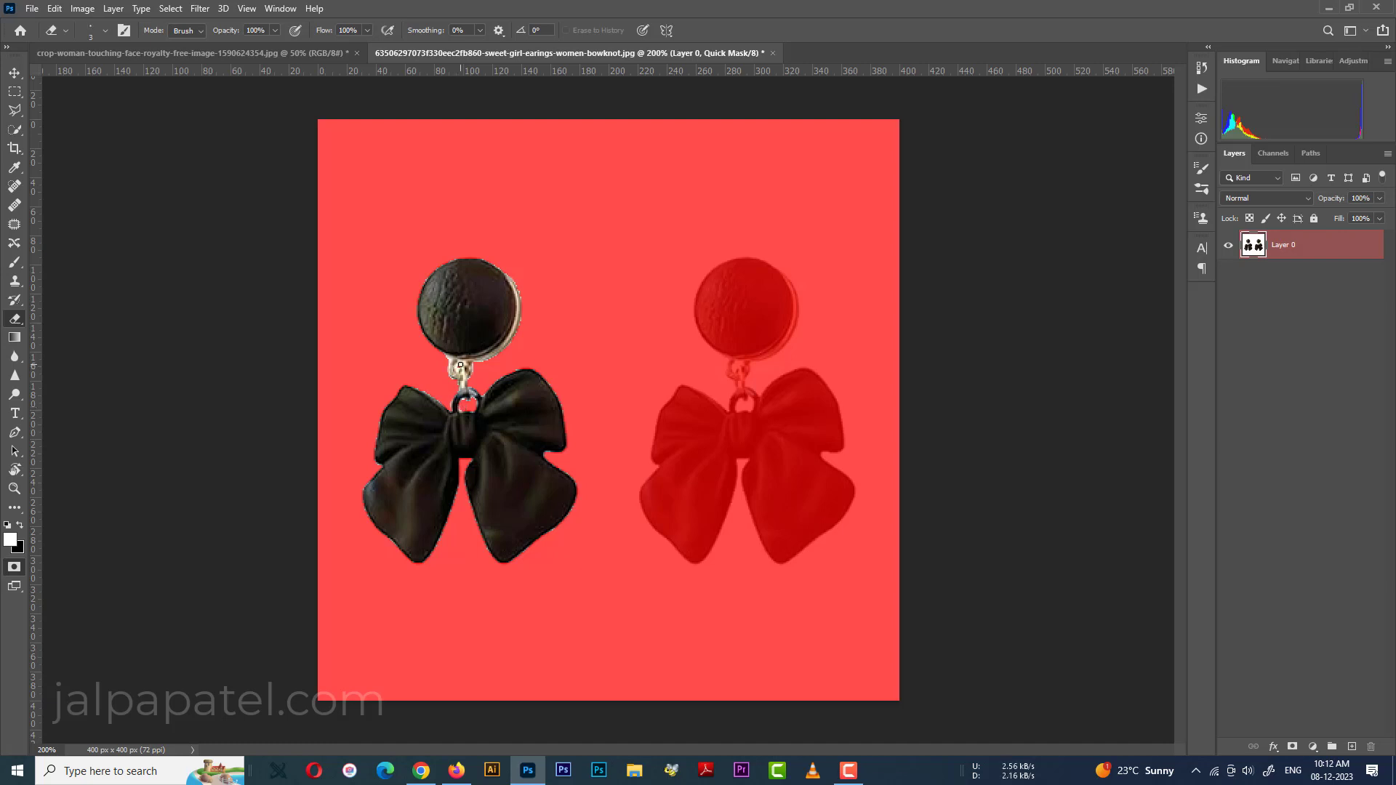
{"action": "key", "text": "ctrl+plus"}
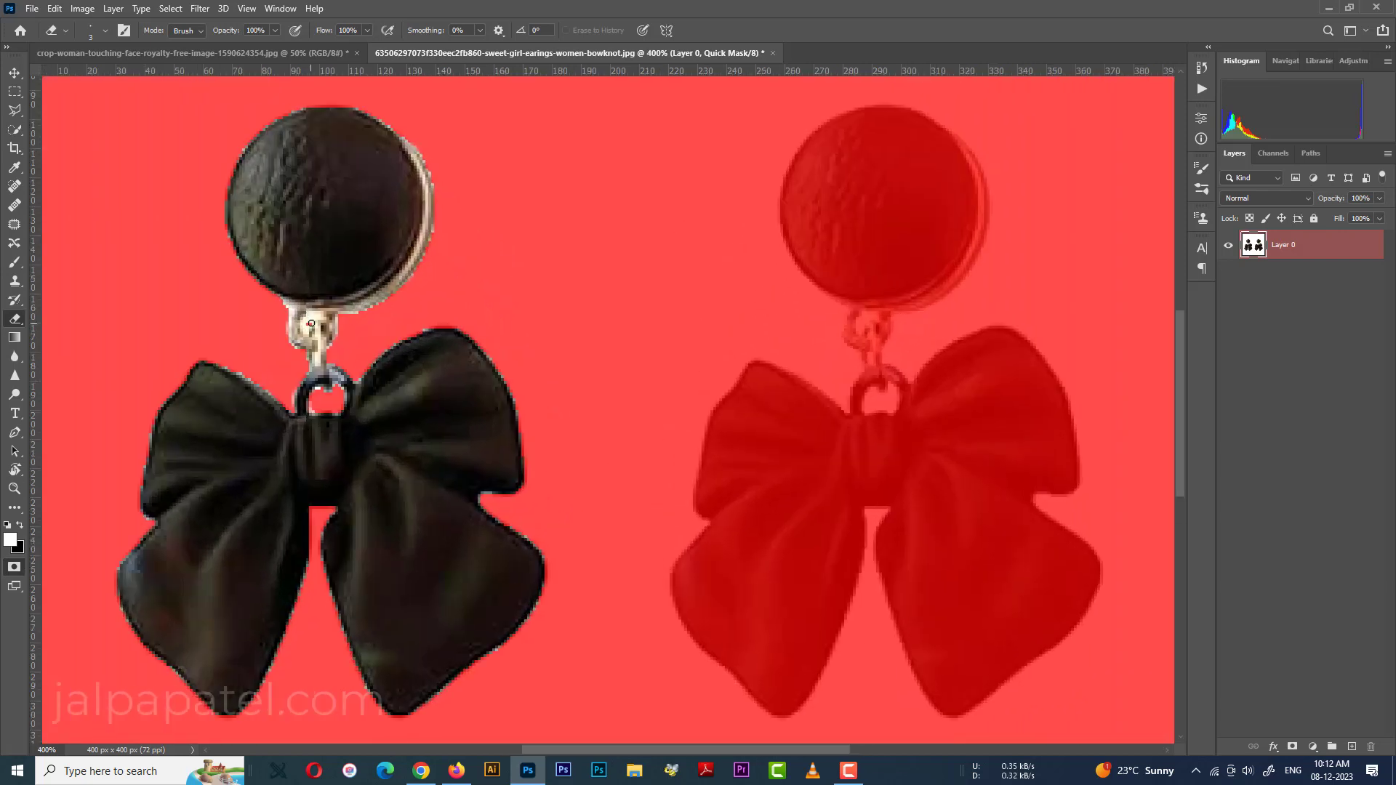
{"action": "left_click_drag", "start_coordinate": [316, 318], "coordinate": [308, 331]}
{"action": "key", "text": "ctrl+minus"}
{"action": "key", "text": "ctrl+minus"}
{"action": "key", "text": "ctrl+minus"}
{"action": "key", "text": "ctrl+minus"}
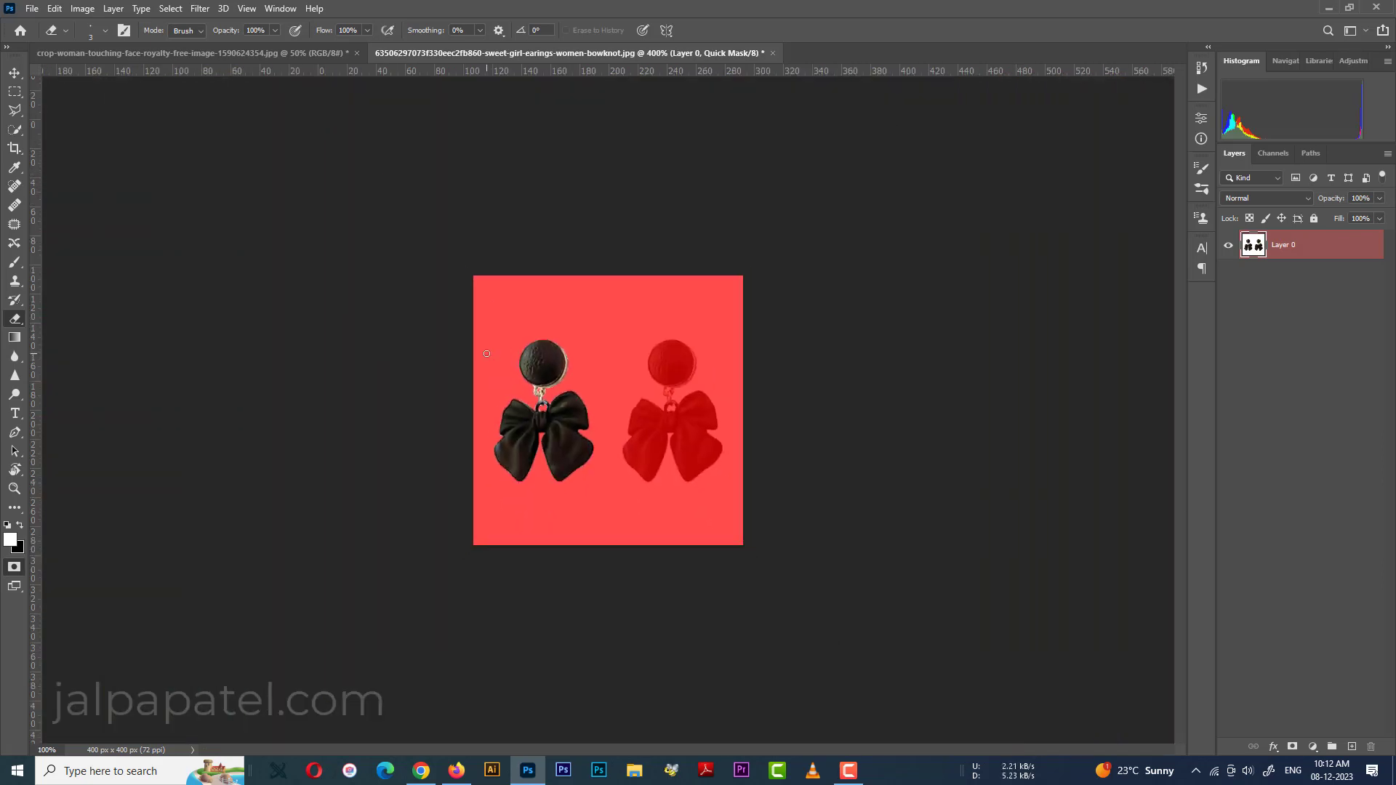
{"action": "left_click", "coordinate": [14, 566]}
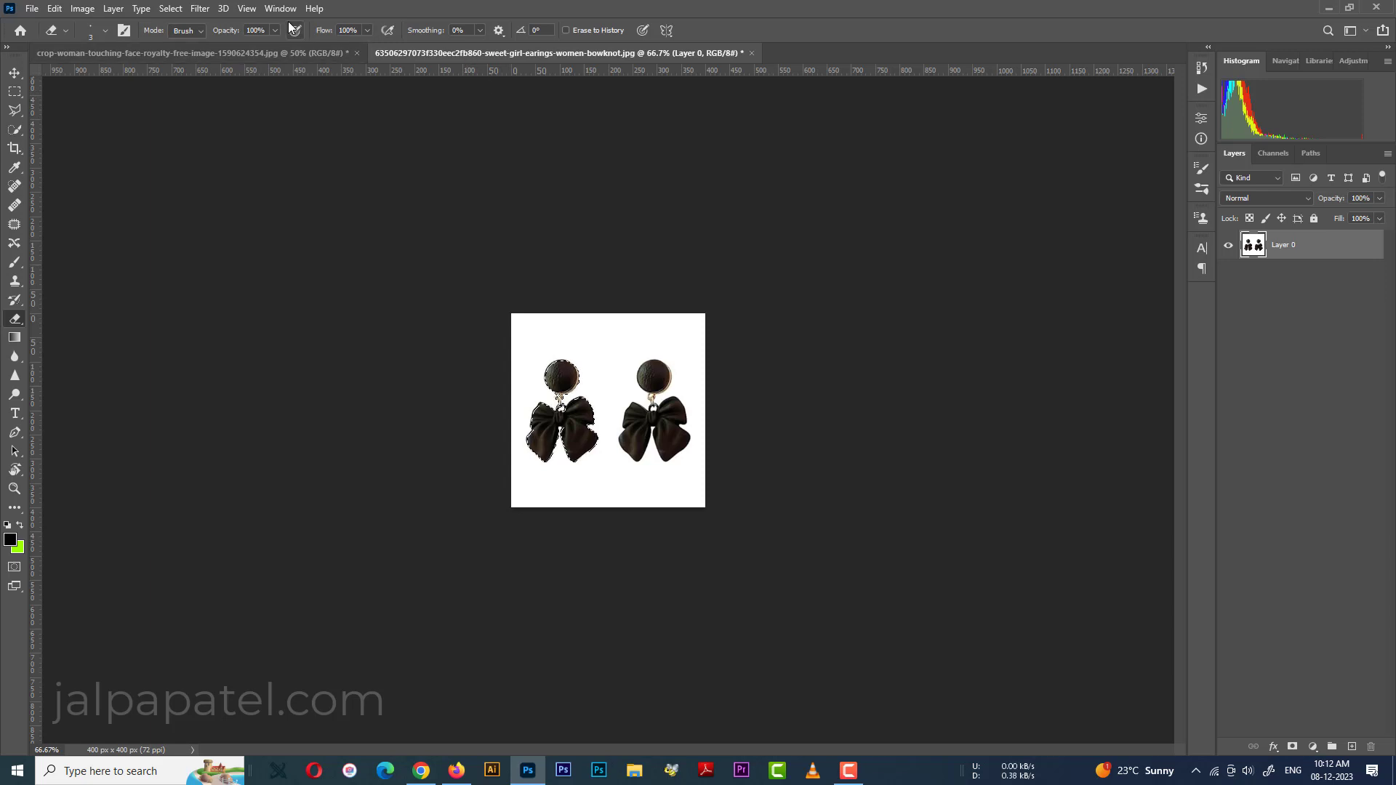
- Refine the earring selection's edge in Select and Mask by slightly raising the Smooth value, and apply it
{"action": "key", "text": "m"}
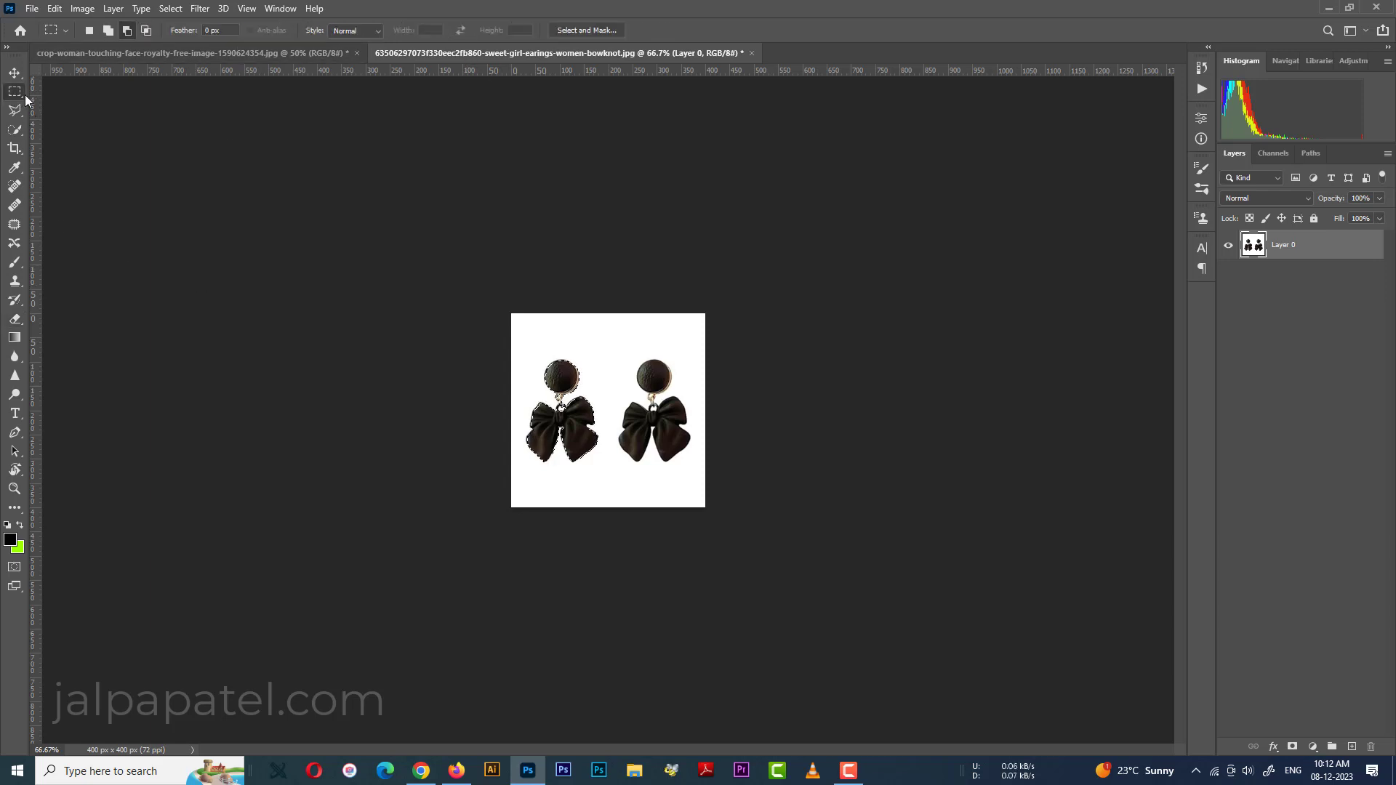
{"action": "left_click", "coordinate": [569, 31]}
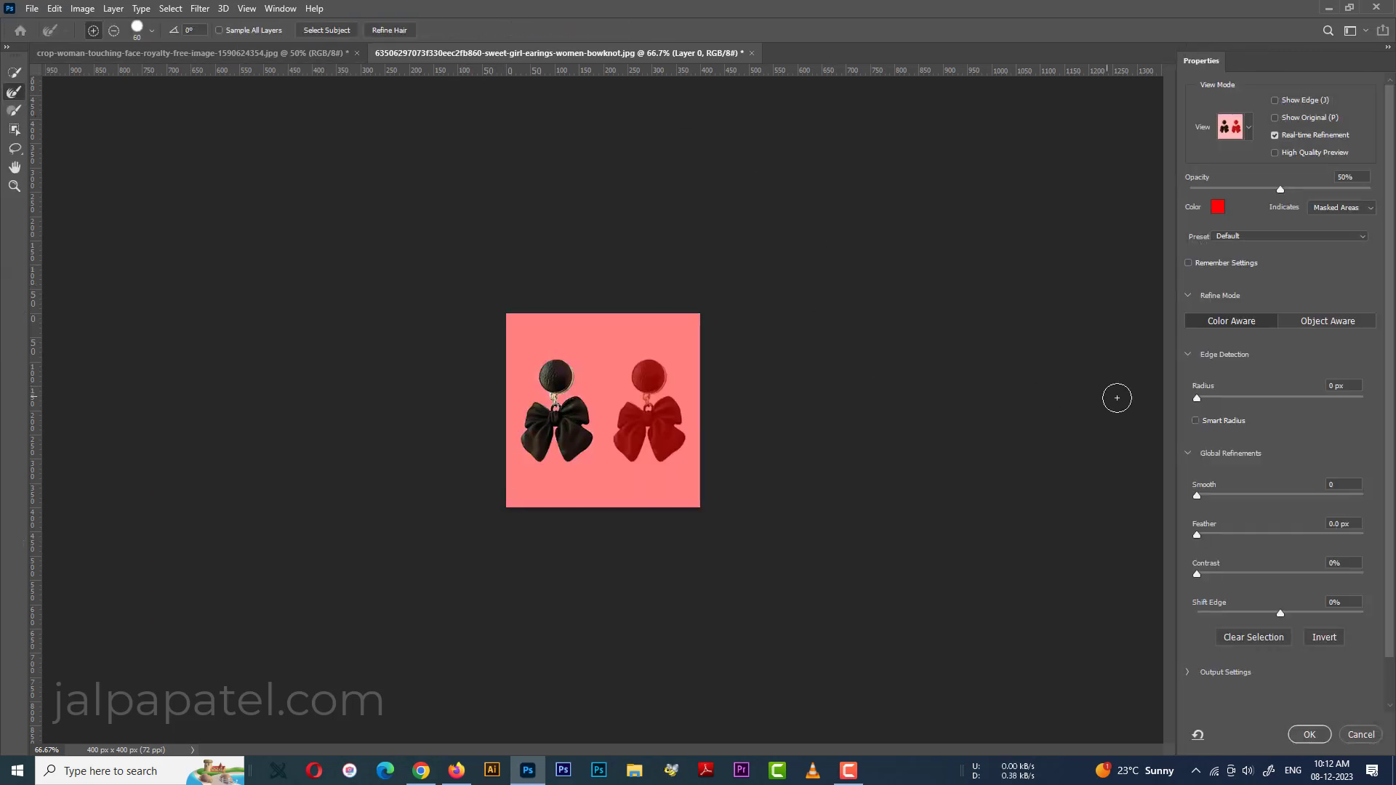
{"action": "key", "text": "Up"}
{"action": "key", "text": "Up"}
{"action": "left_click", "coordinate": [1343, 485]}
{"action": "key", "text": "Up"}
{"action": "key", "text": "Up"}
{"action": "left_click", "coordinate": [1317, 735]}
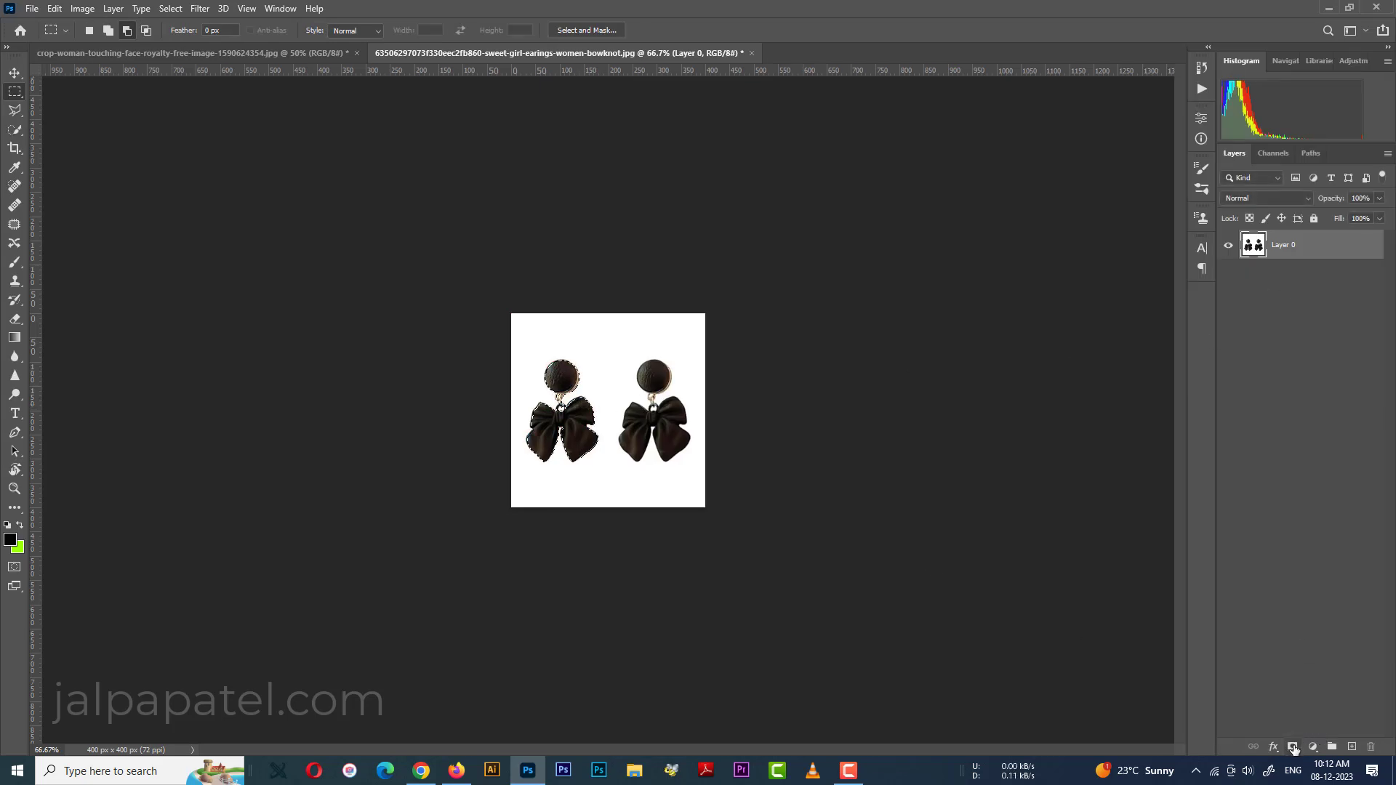
- Add a layer mask from the earring selection and copy the masked layer into the photo of the woman touching her face
{"action": "left_click", "coordinate": [1292, 747]}
{"action": "left_click_drag", "start_coordinate": [1367, 249], "coordinate": [675, 456]}
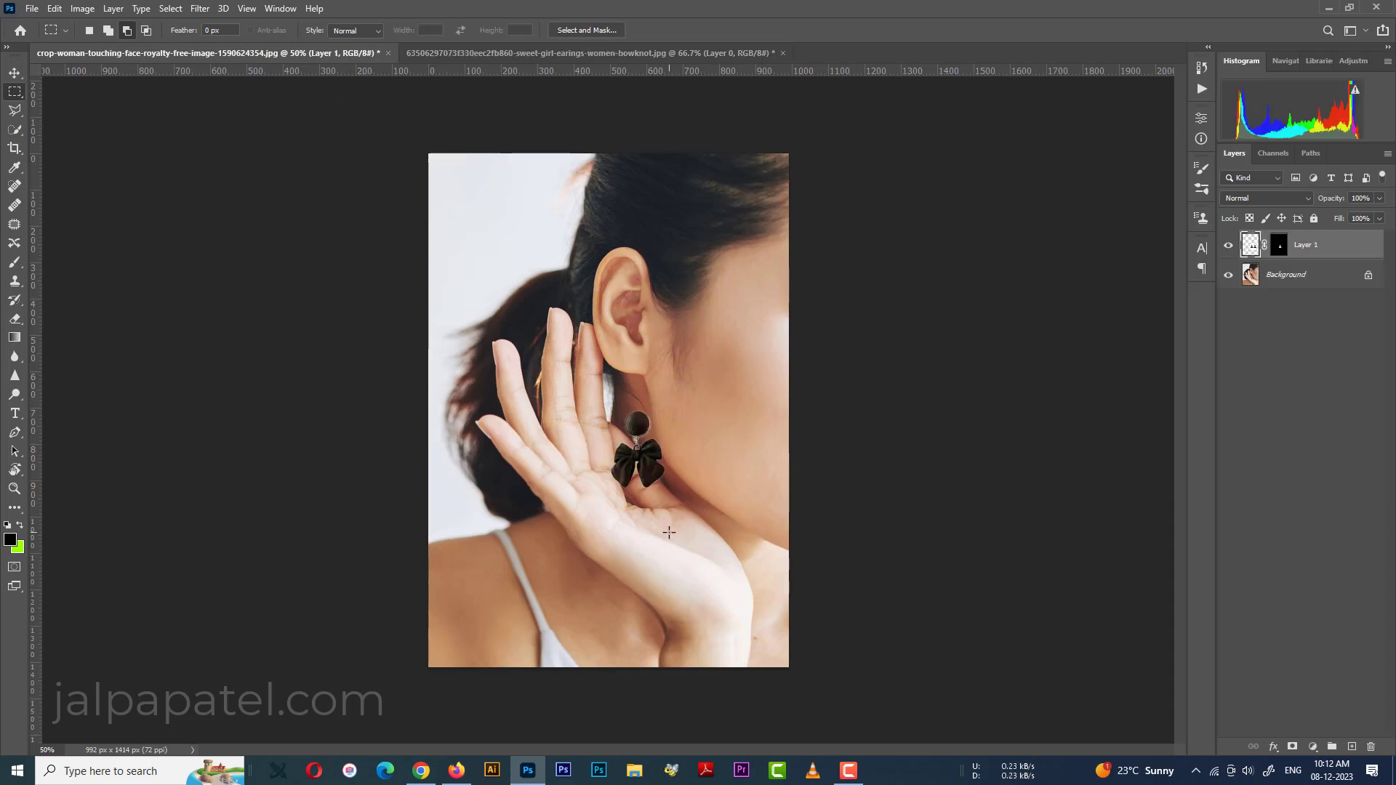
- Scale the earring layer to about 92.75% with Free Transform and place it on the woman's earlobe
{"action": "key", "text": "ctrl+t"}
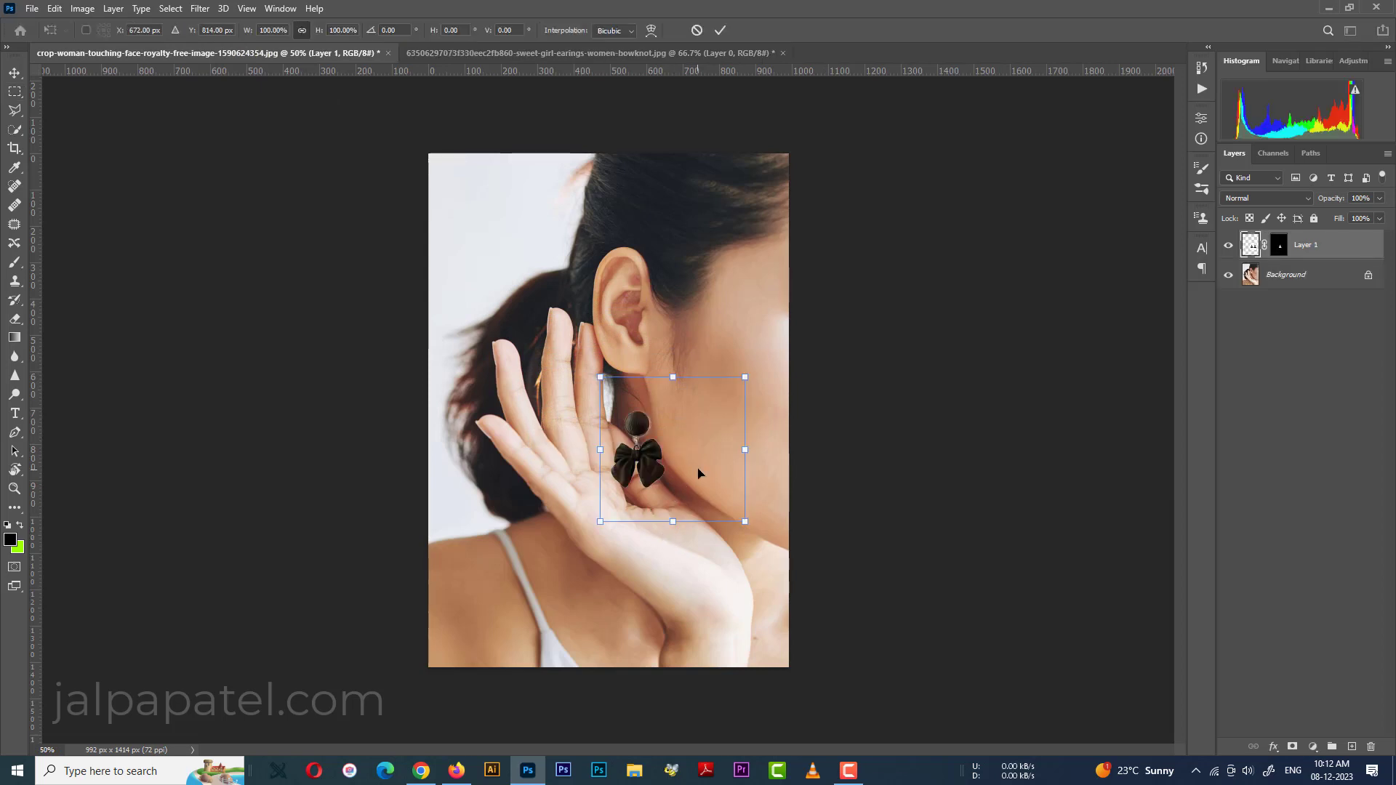
{"action": "left_click_drag", "start_coordinate": [698, 467], "coordinate": [684, 403]}
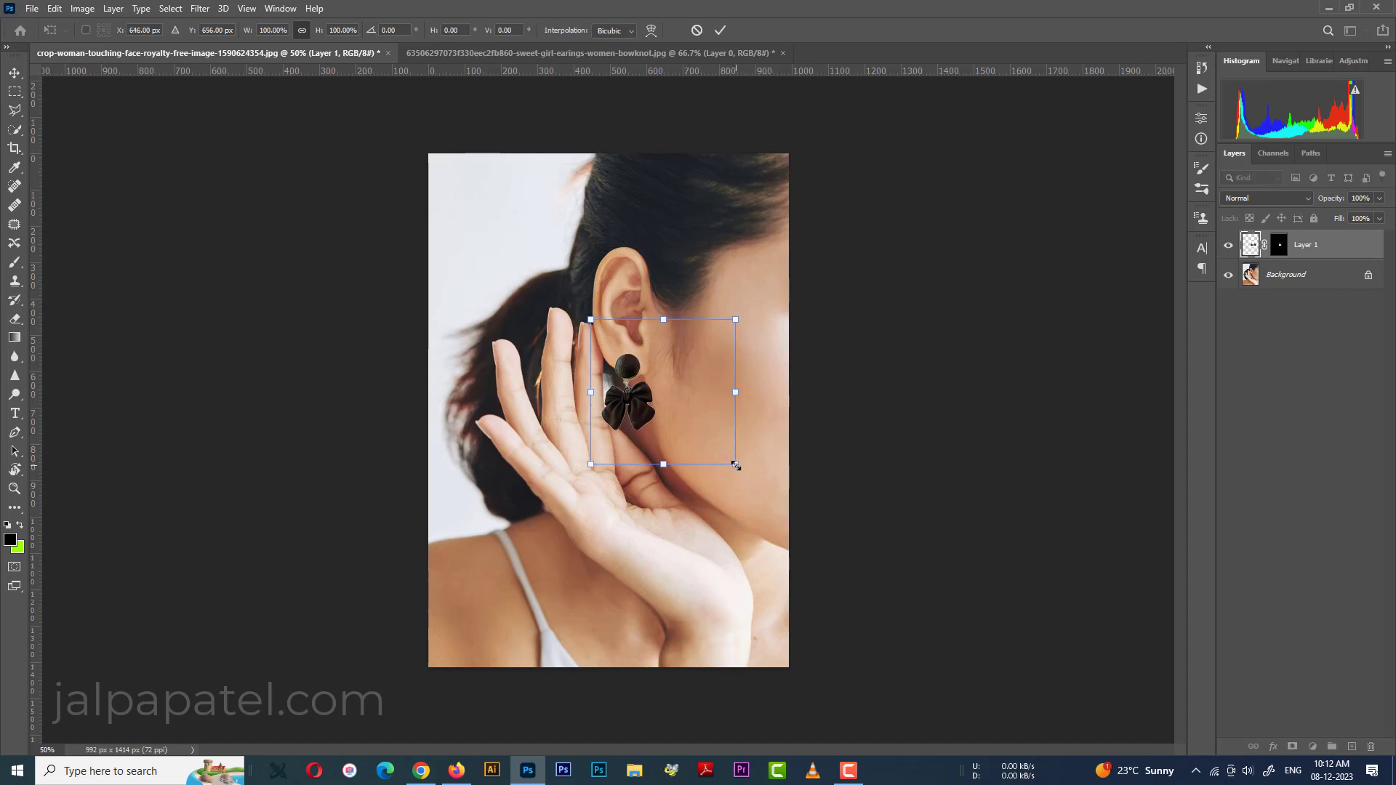
{"action": "left_click_drag", "start_coordinate": [735, 464], "coordinate": [709, 431]}
{"action": "left_click_drag", "start_coordinate": [743, 312], "coordinate": [719, 346]}
{"action": "mouse_move", "coordinate": [671, 396]}
{"action": "left_mouse_down"}
{"action": "mouse_move", "coordinate": [660, 391]}
{"action": "mouse_move", "coordinate": [679, 377]}
{"action": "left_mouse_up"}
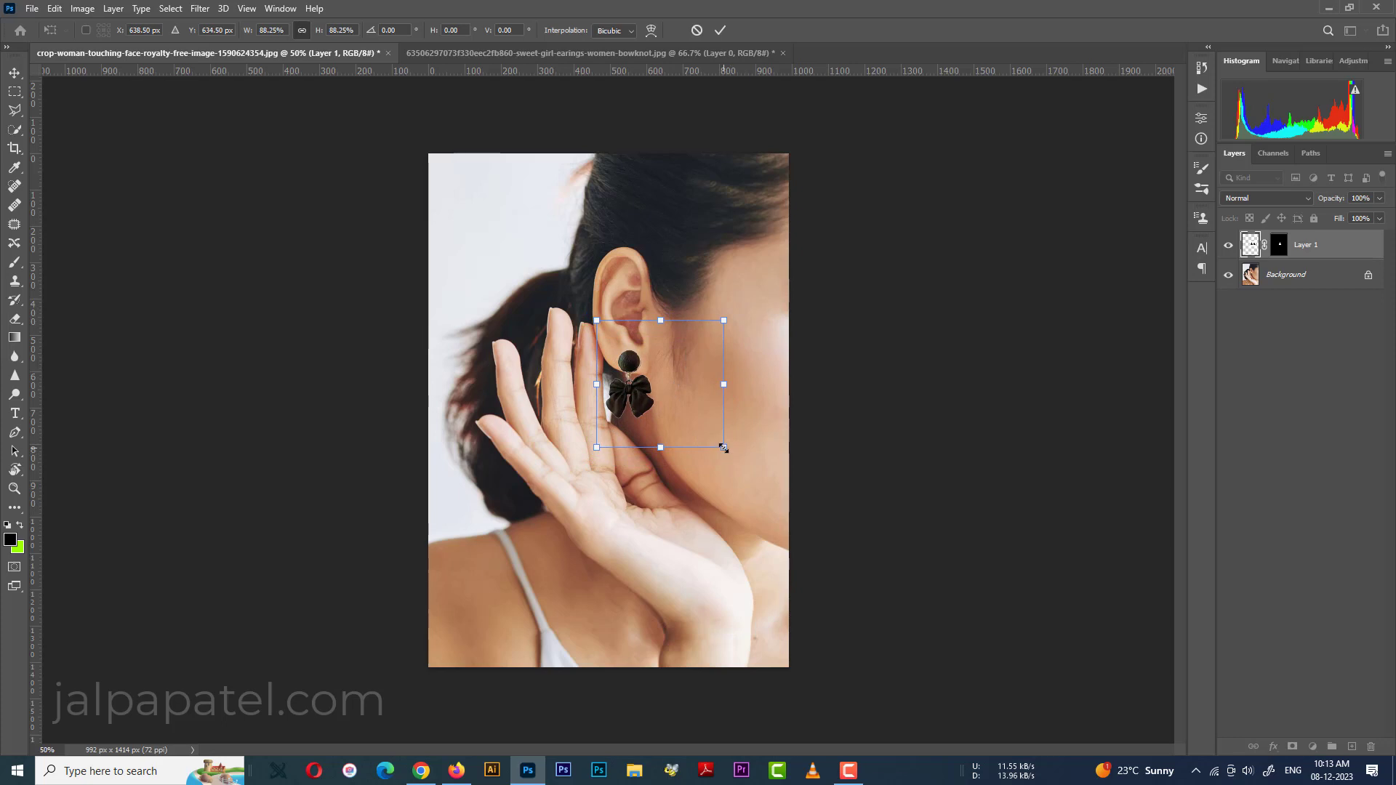
{"action": "left_click_drag", "start_coordinate": [724, 447], "coordinate": [703, 428]}
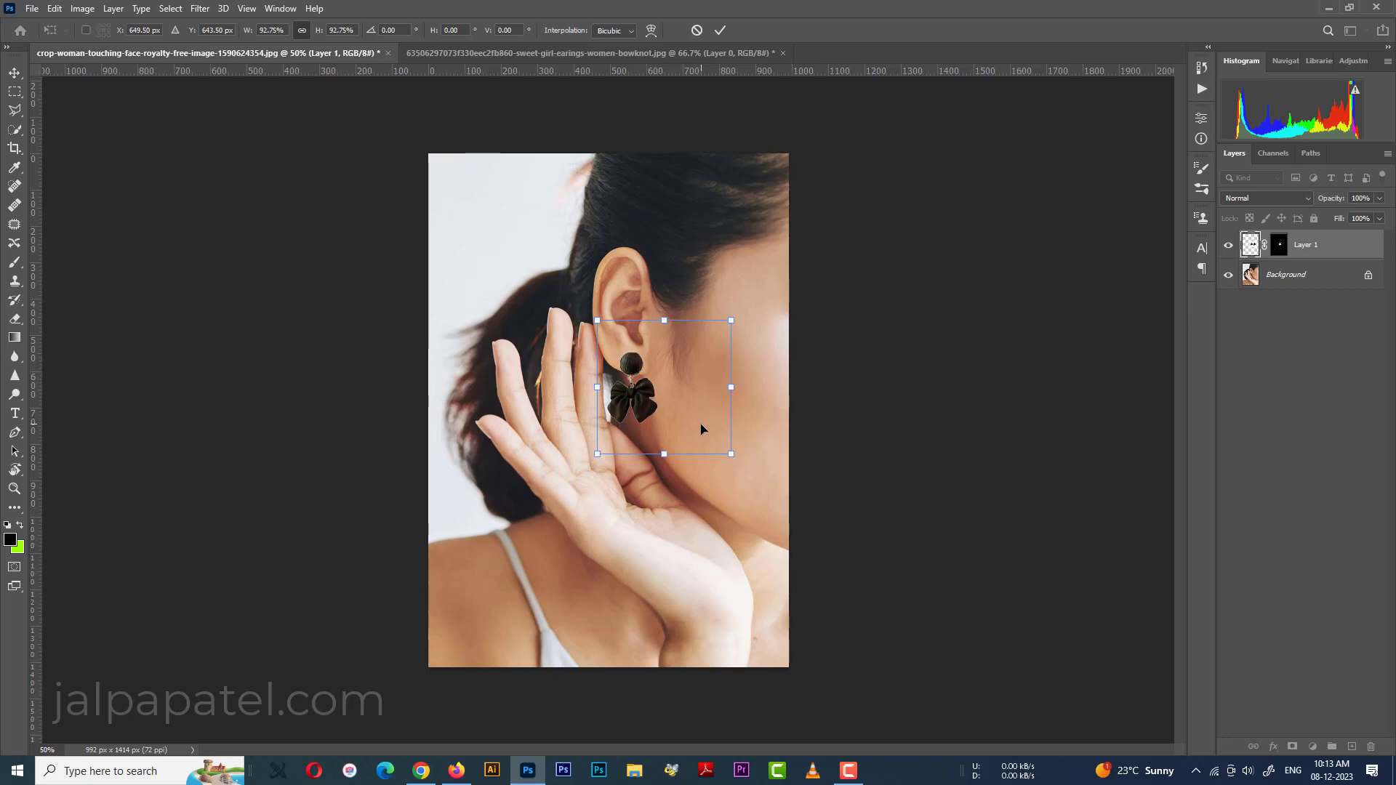
{"action": "key", "text": "Return"}
{"action": "key", "text": "m"}
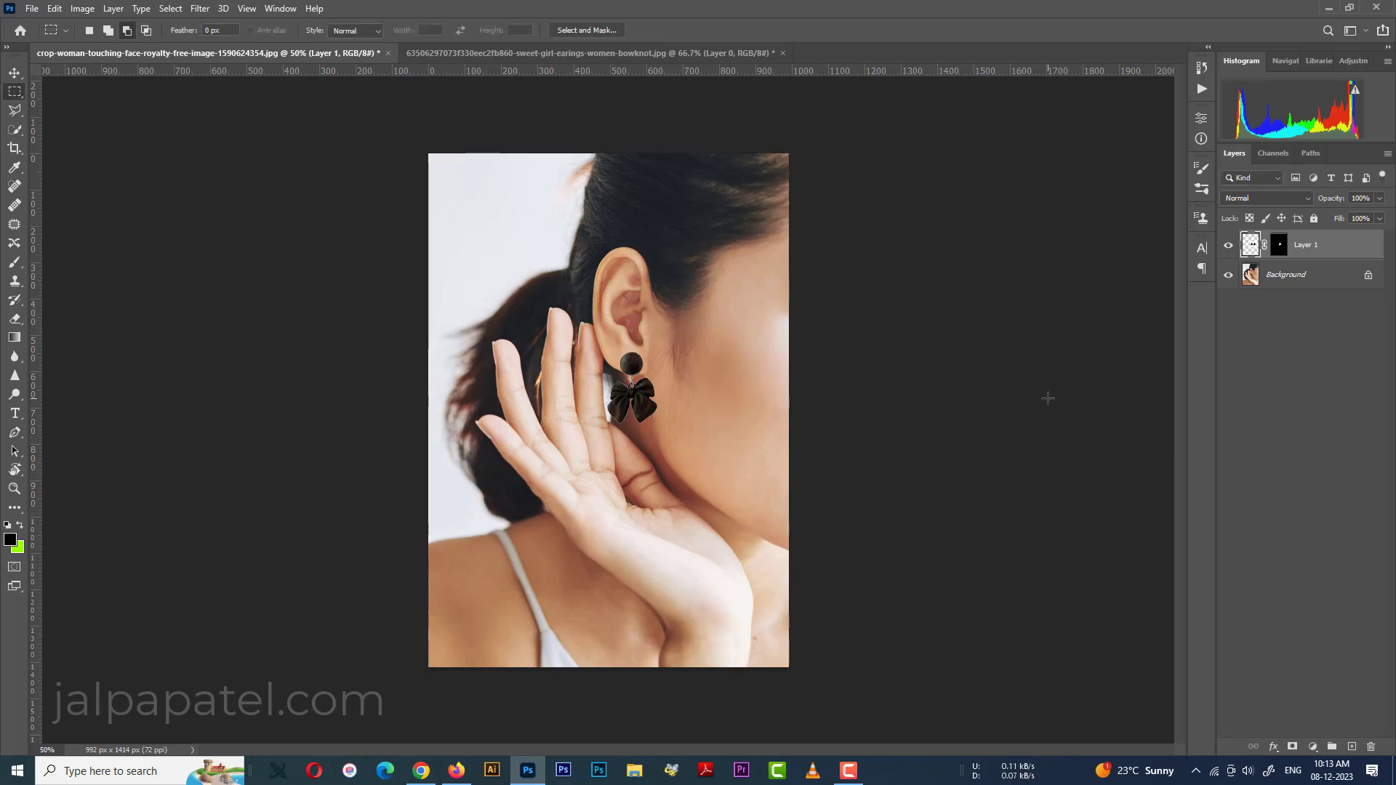
- Flip the earring layer horizontally and move it back onto the earlobe
{"action": "key", "text": "ctrl+plus"}
{"action": "key", "text": "ctrl+plus"}
{"action": "key", "text": "ctrl+plus"}
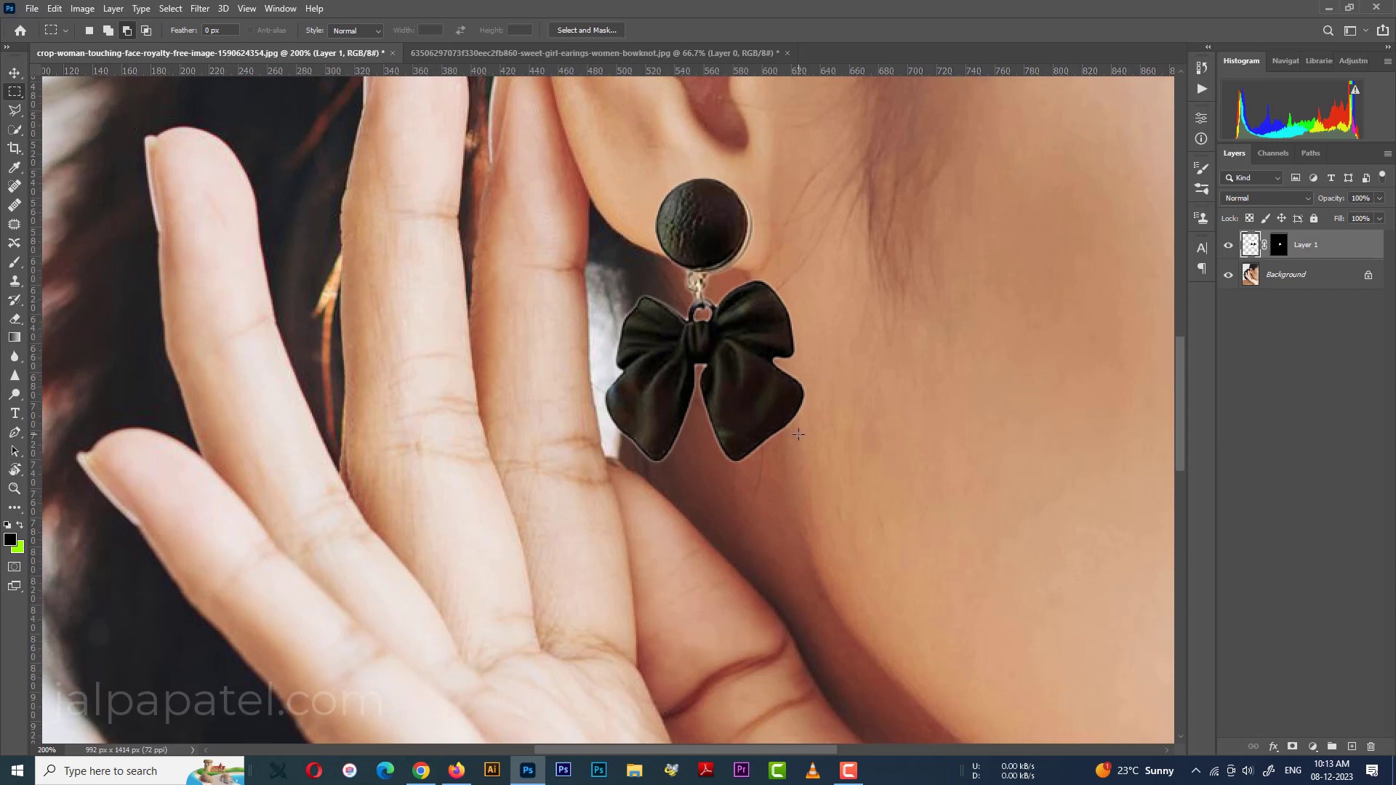
{"action": "key", "text": "ctrl+t"}
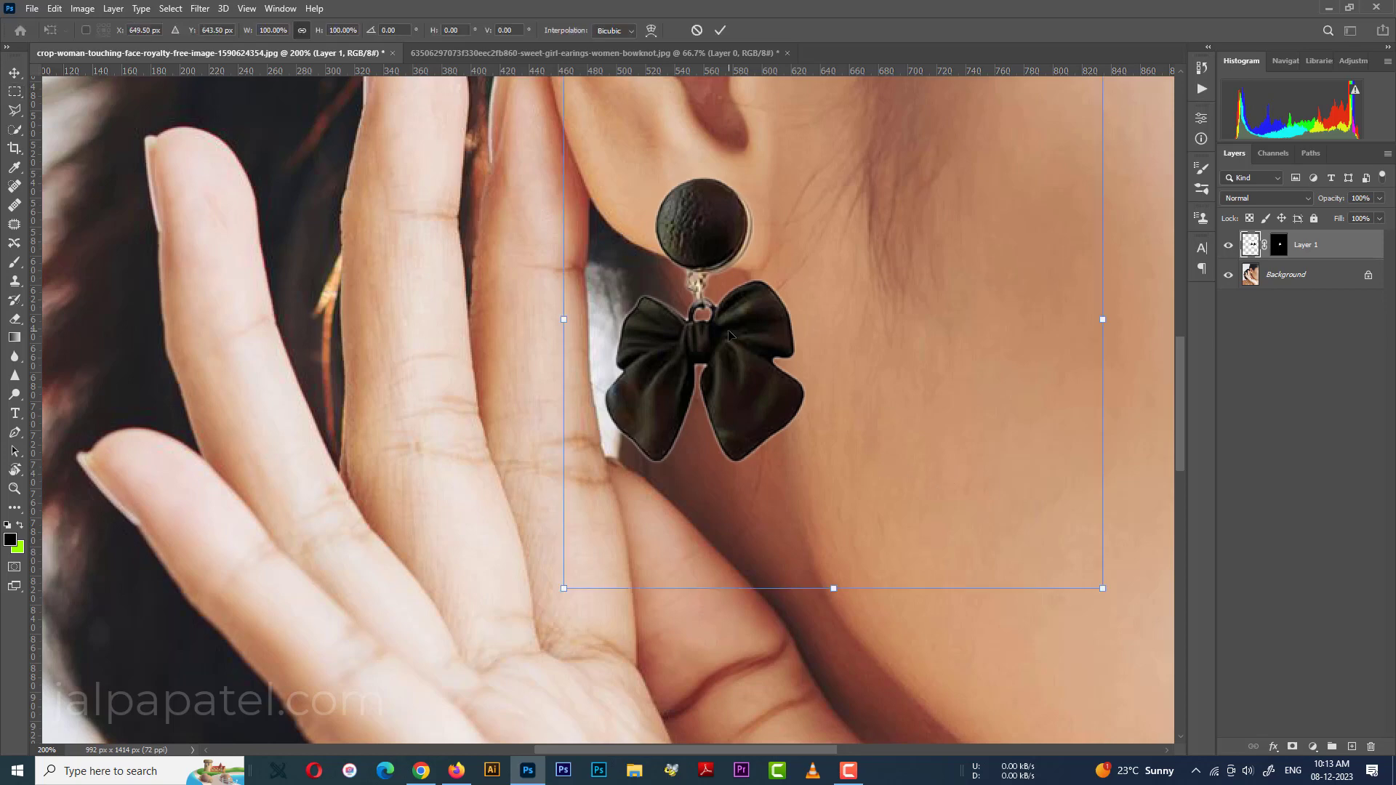
{"action": "right_click", "coordinate": [729, 334]}
{"action": "left_click", "coordinate": [791, 575]}
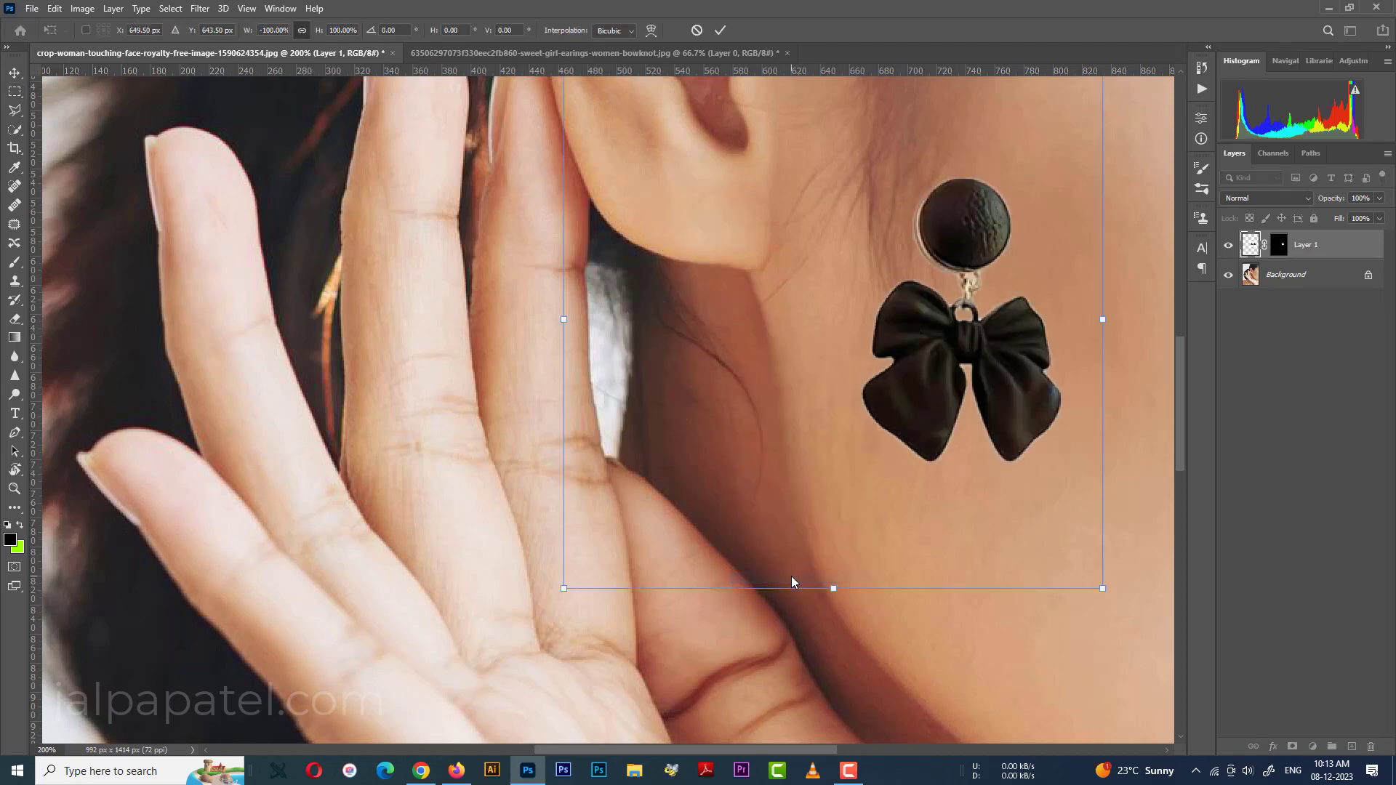
{"action": "left_click_drag", "start_coordinate": [981, 351], "coordinate": [725, 343]}
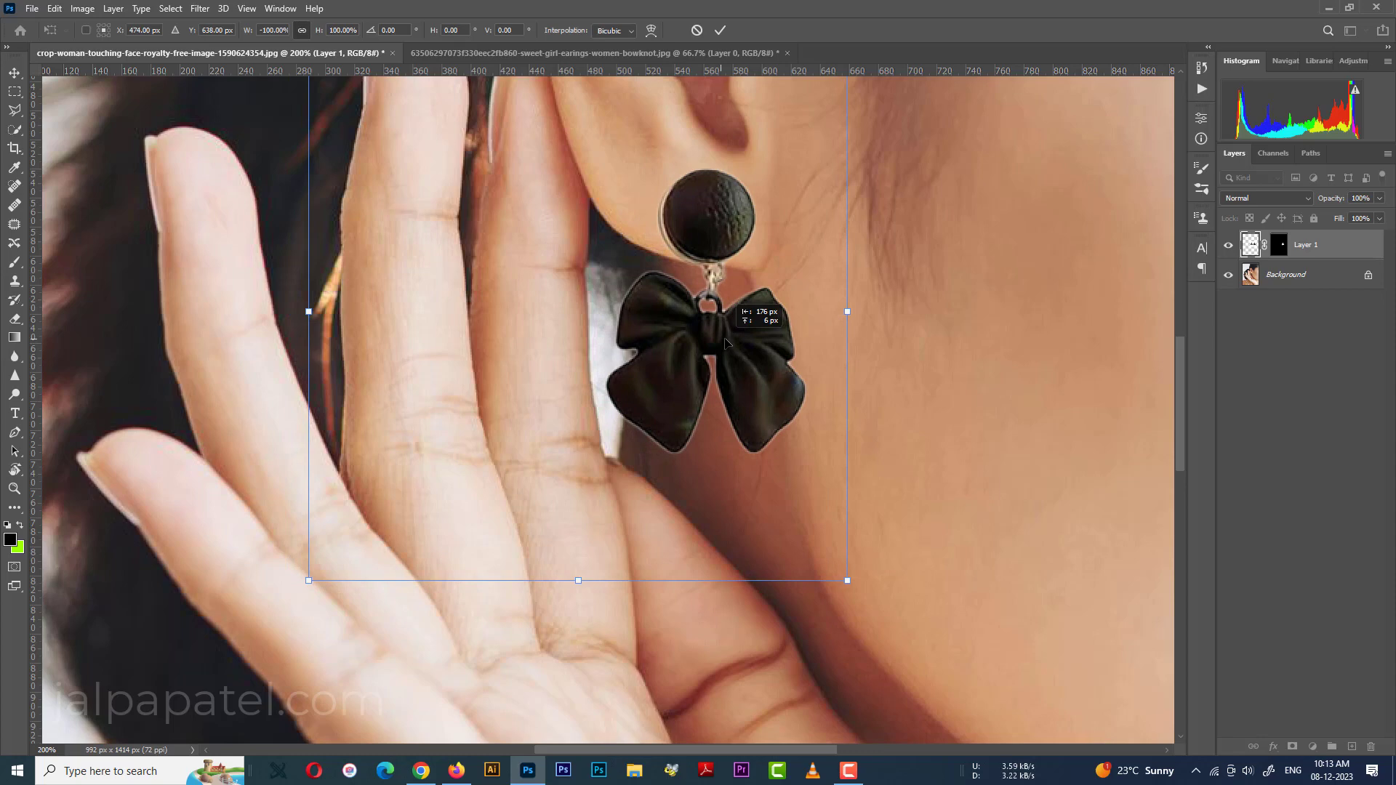
{"action": "key", "text": "Return"}
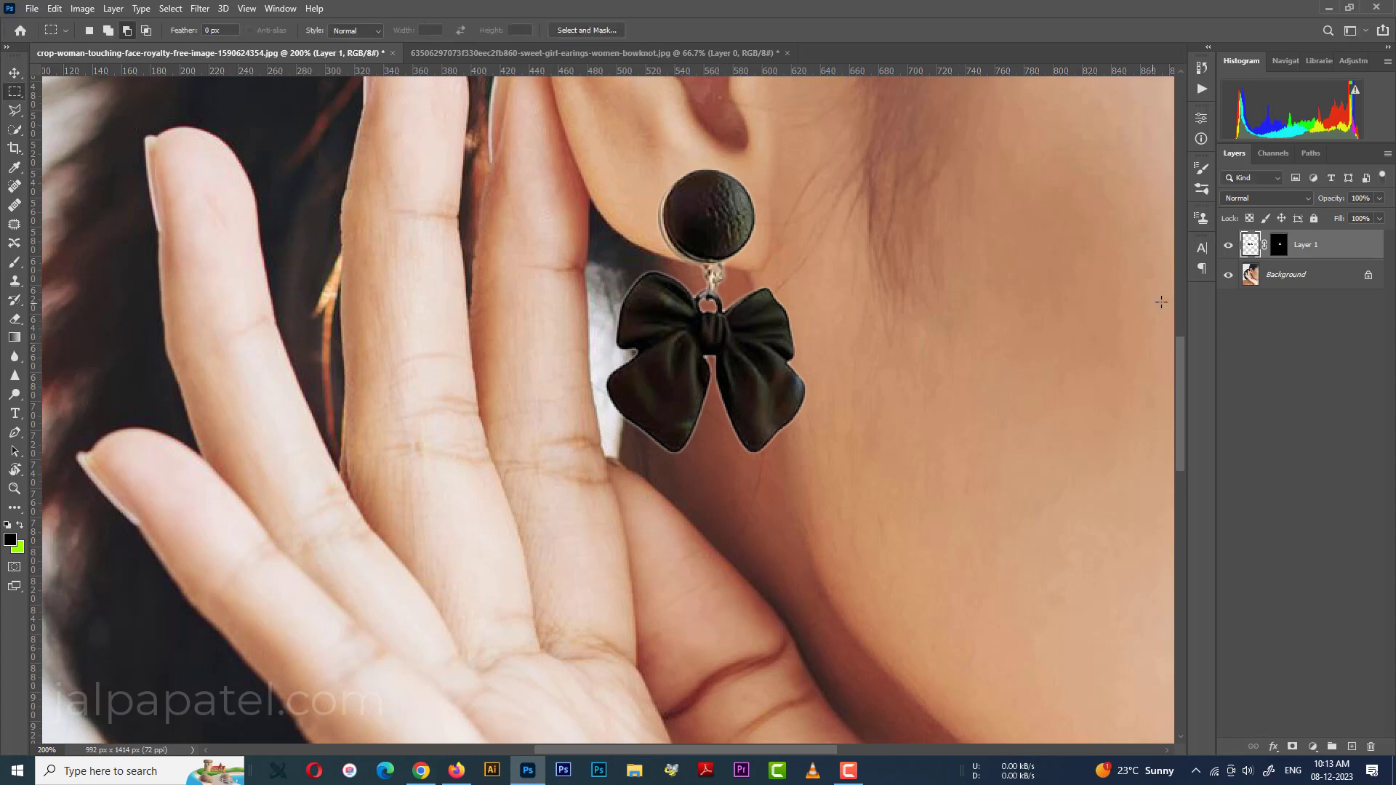
- Add an Inner Glow to the earring layer with a near-black color sampled from the bow and adjusted in the color picker
{"action": "double_click", "coordinate": [1359, 250]}
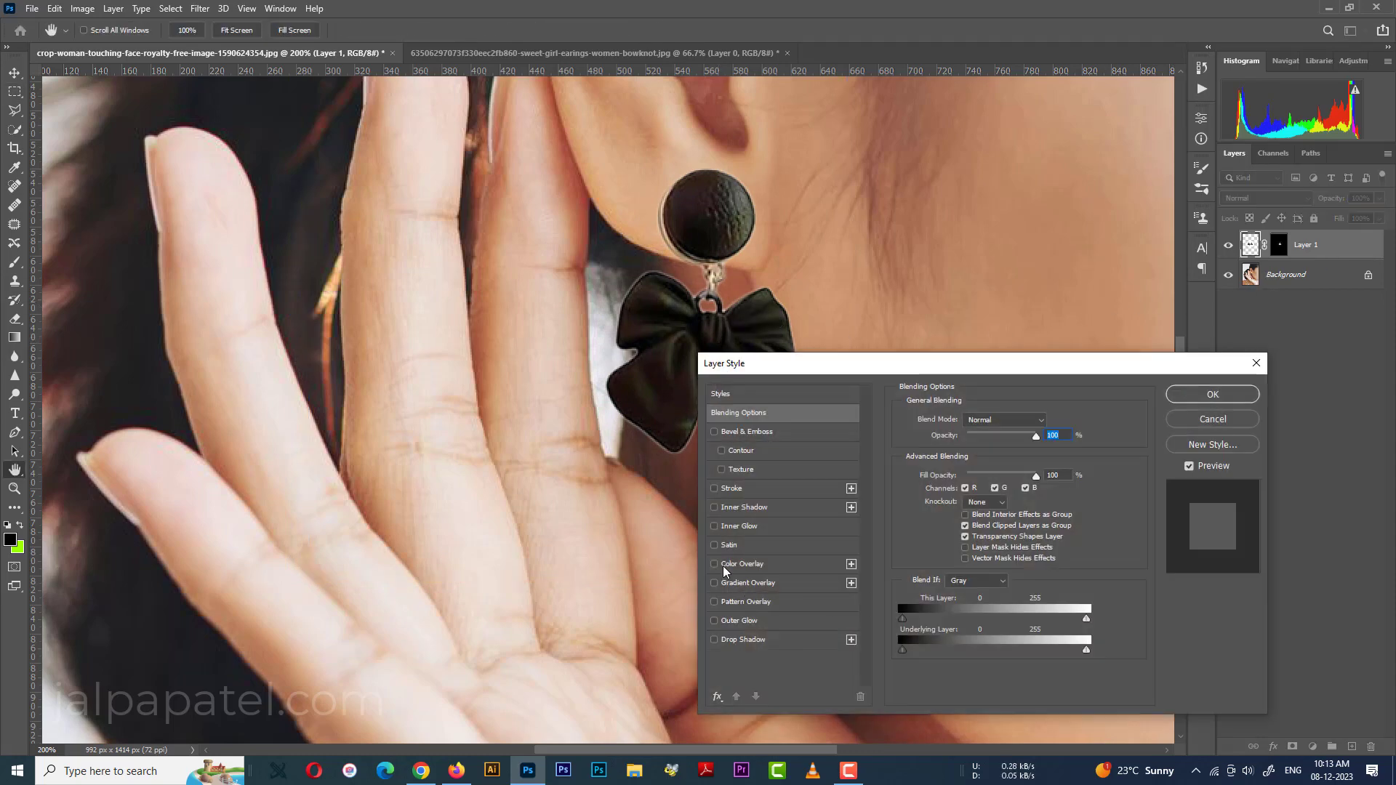
{"action": "left_click", "coordinate": [757, 528]}
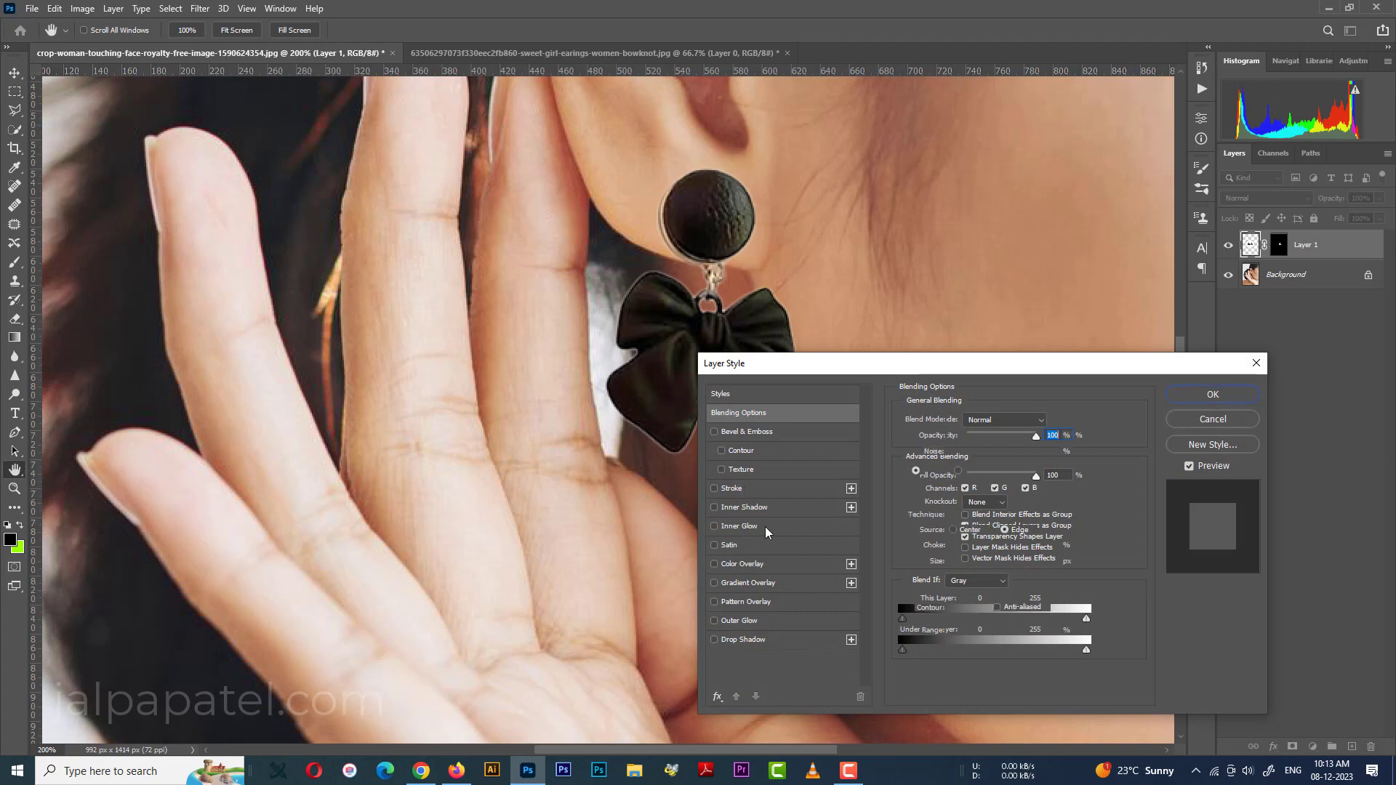
{"action": "left_click_drag", "start_coordinate": [850, 371], "coordinate": [1060, 385]}
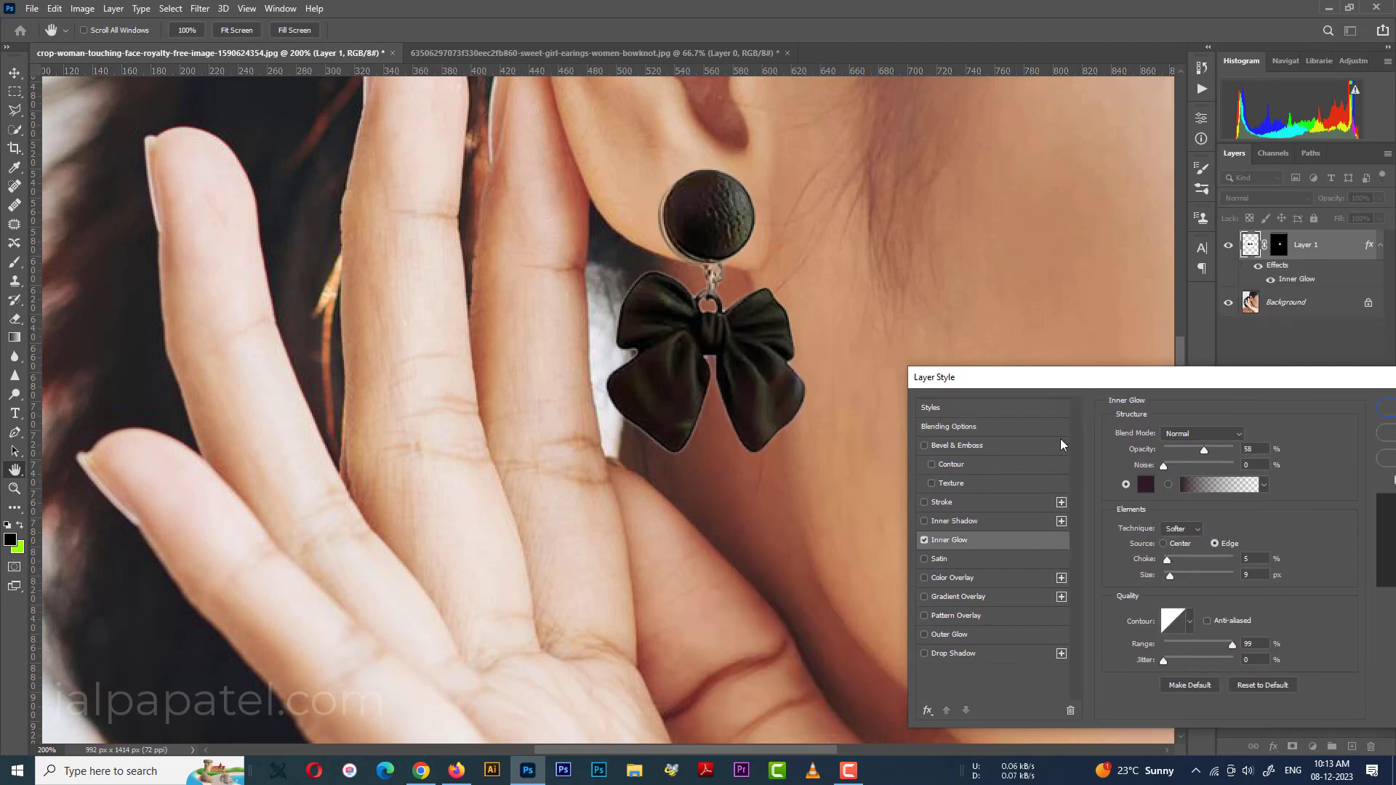
{"action": "left_click", "coordinate": [1147, 486]}
{"action": "left_click", "coordinate": [745, 388]}
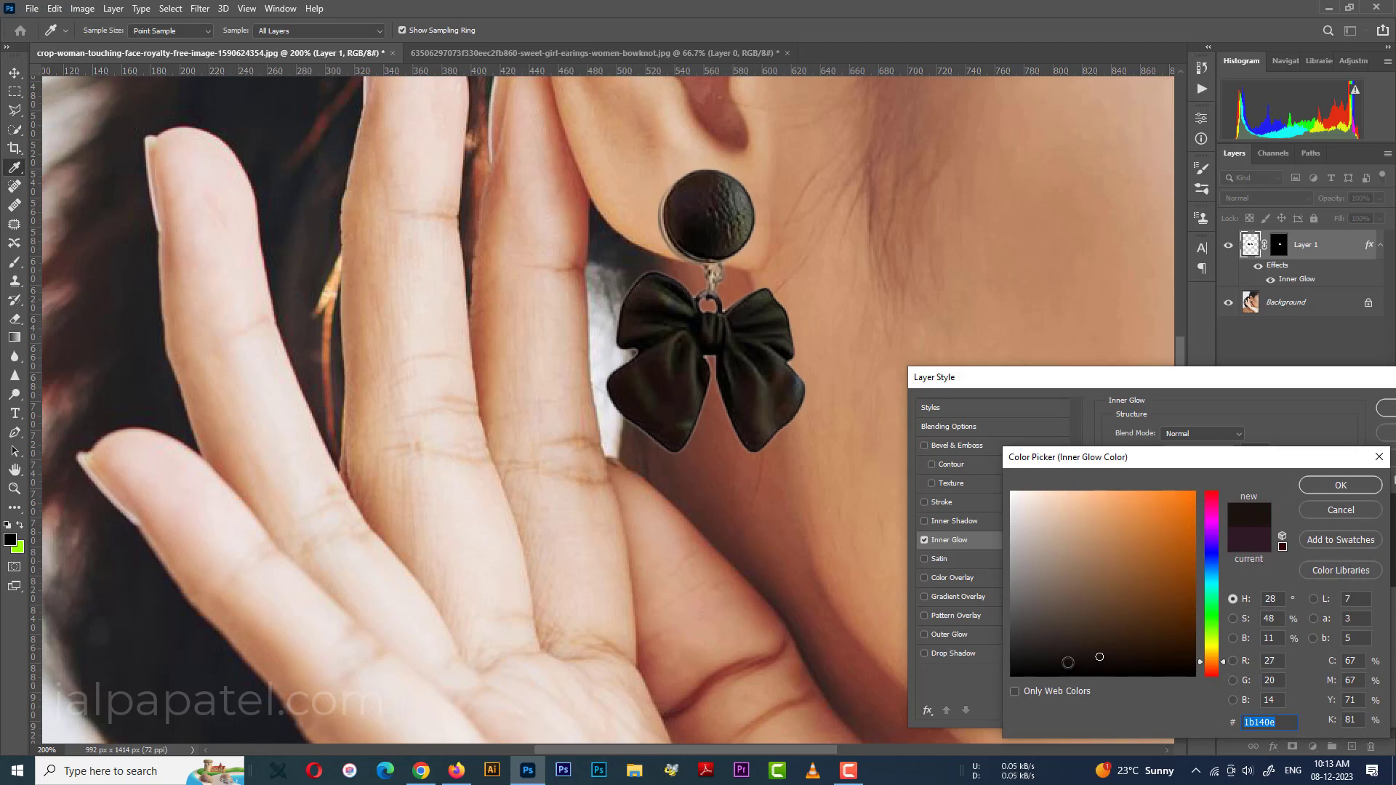
{"action": "left_click", "coordinate": [1052, 658]}
{"action": "left_click", "coordinate": [1342, 486]}
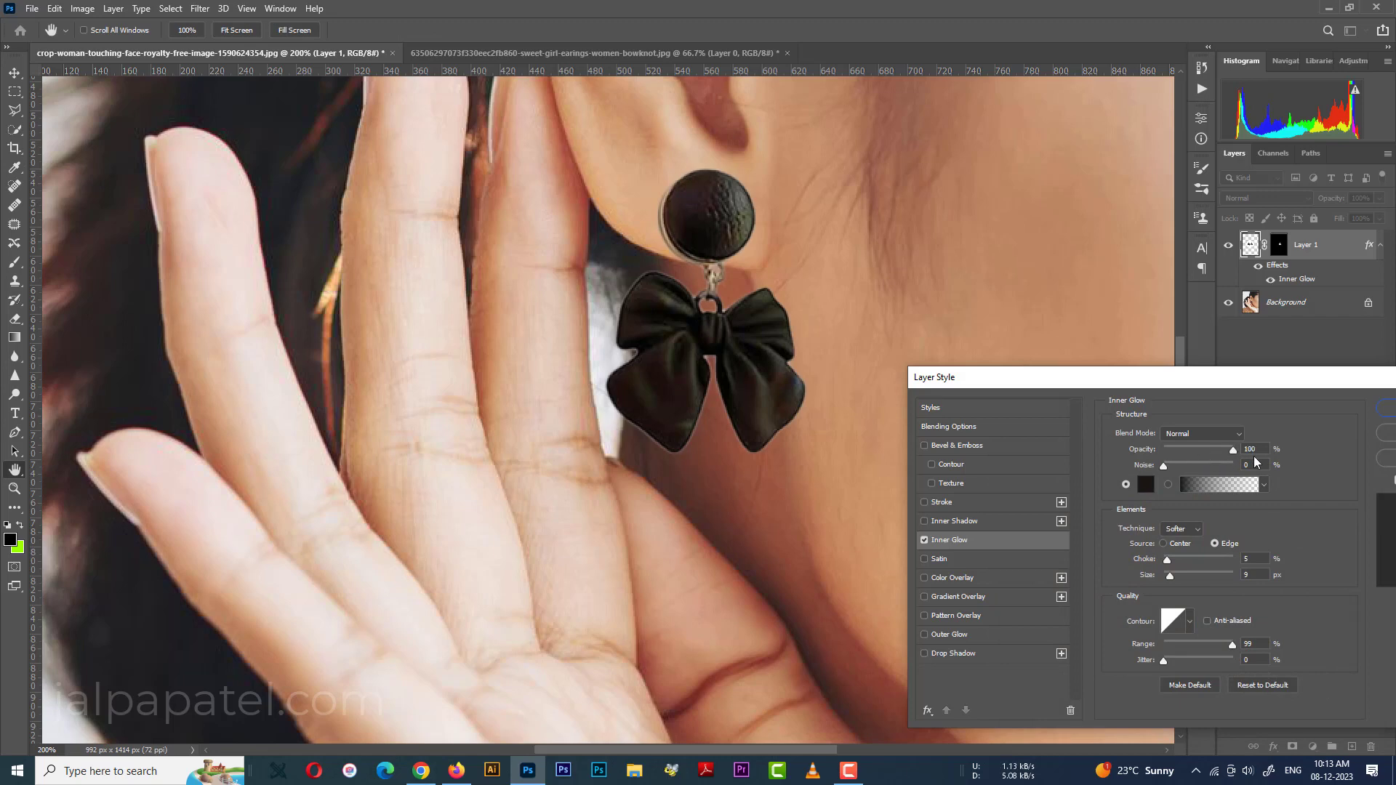
- Set the Inner Glow's opacity to 100% and its choke to 6%, and apply the layer style
{"action": "left_click_drag", "start_coordinate": [1204, 451], "coordinate": [1238, 452]}
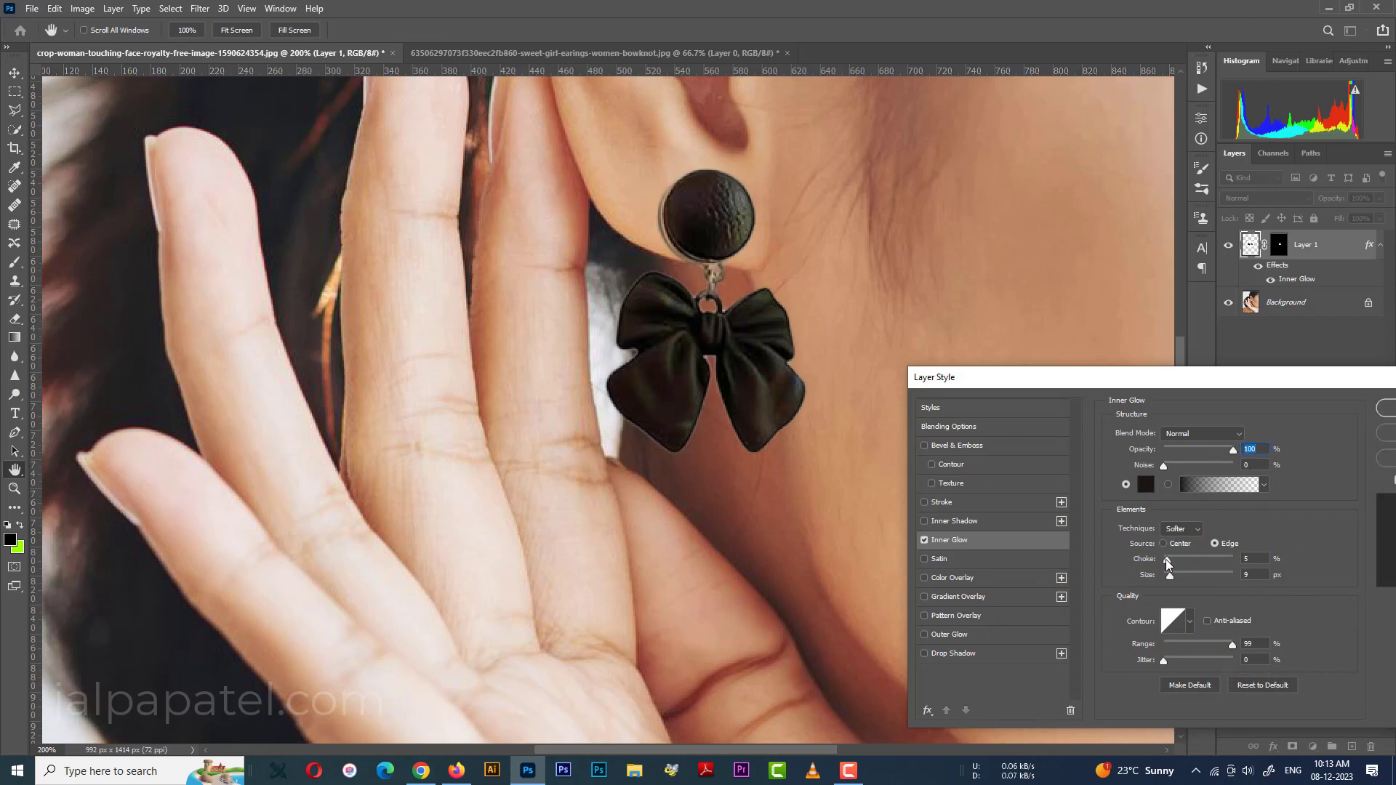
{"action": "left_click_drag", "start_coordinate": [1166, 561], "coordinate": [1171, 560]}
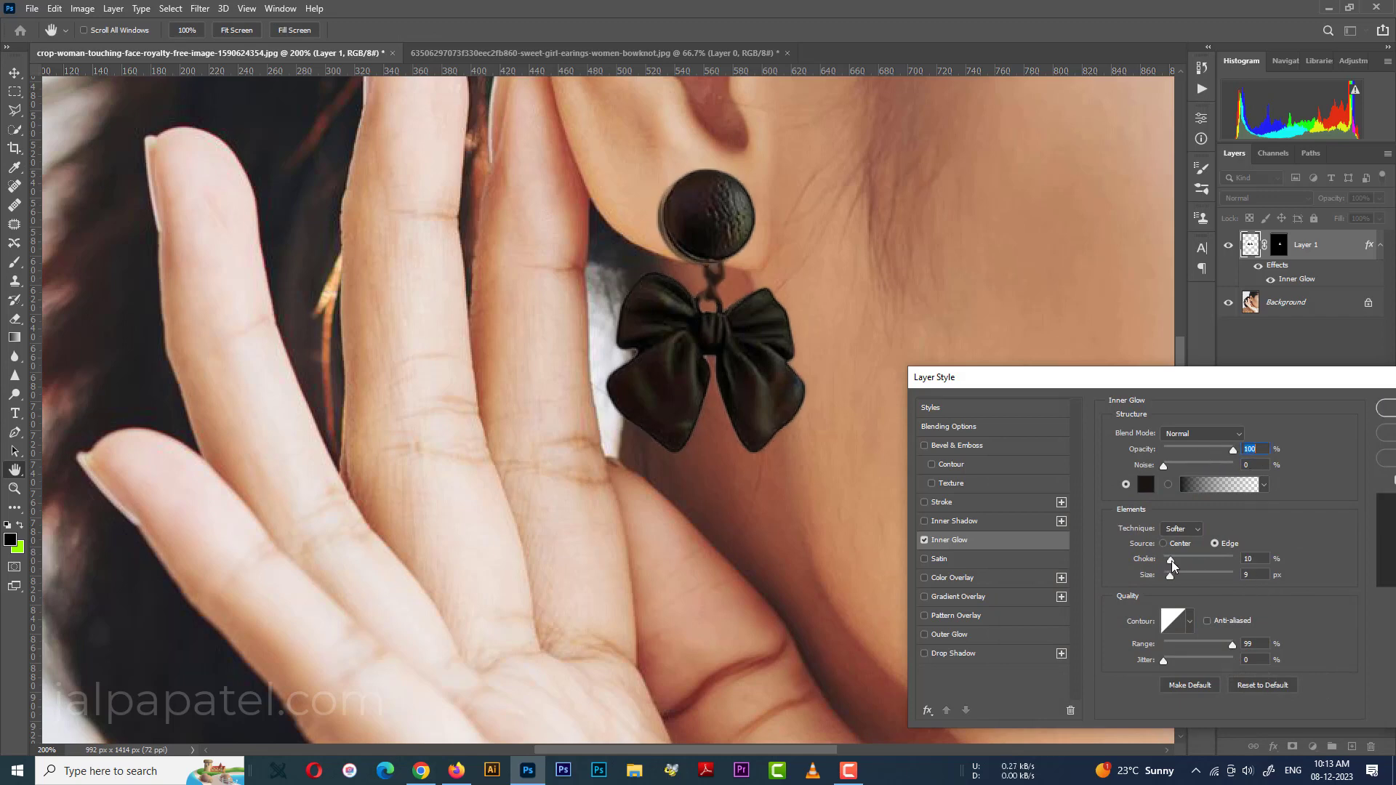
{"action": "left_click", "coordinate": [1266, 554]}
{"action": "type", "text": "3"}
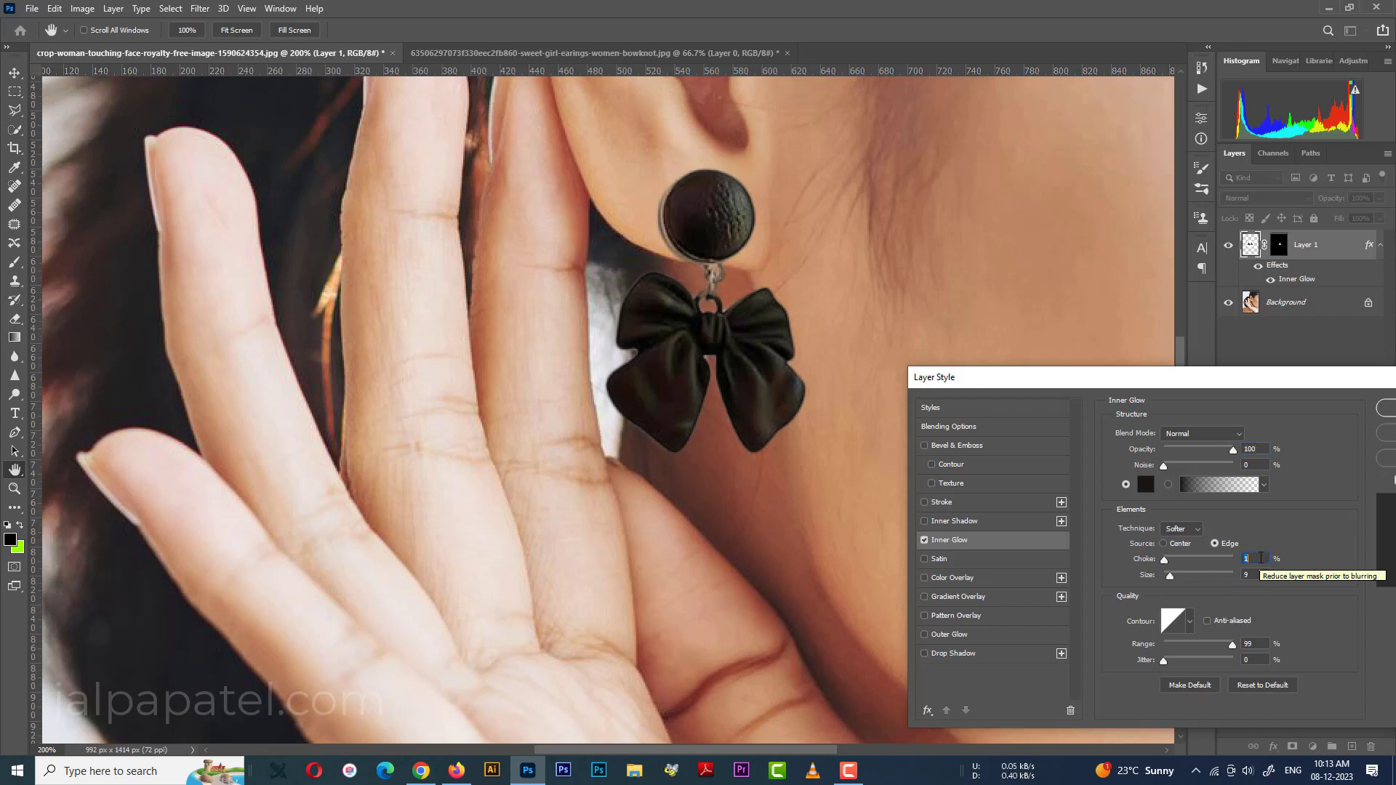
{"action": "key", "text": "Down"}
{"action": "key", "text": "Up"}
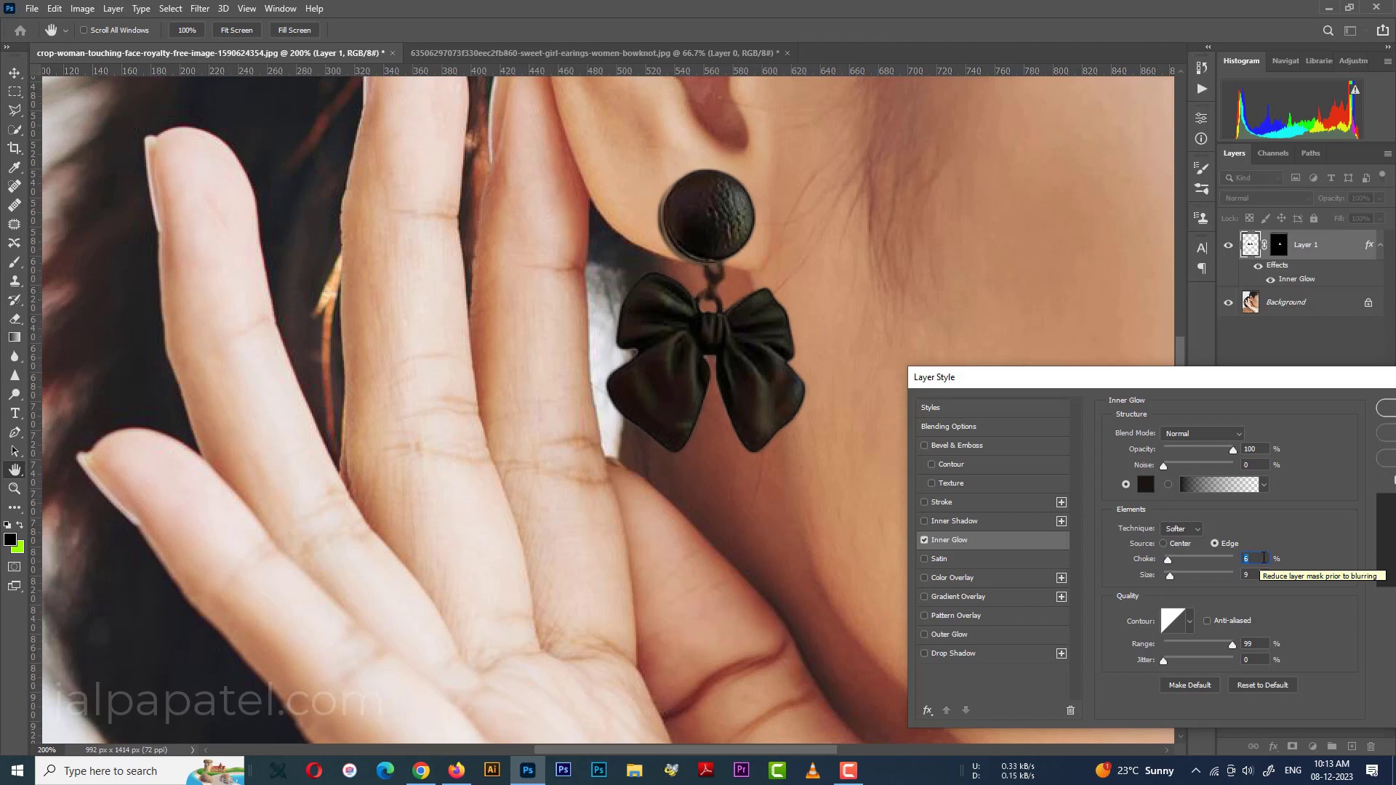
{"action": "left_click", "coordinate": [1387, 411]}
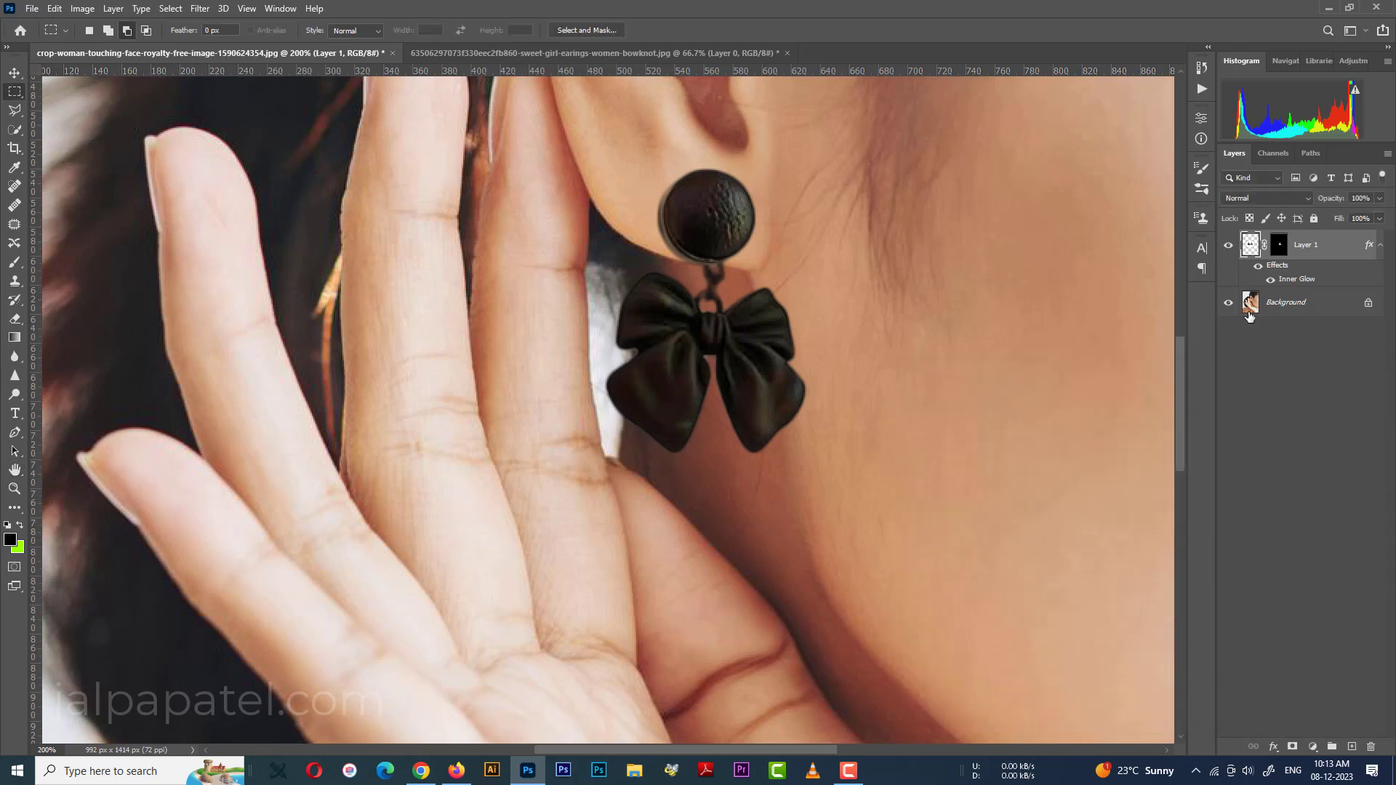
- Toggle the earring layer's effects off and on to compare its edges with and without the Inner Glow, close up and zoomed out
{"action": "left_click", "coordinate": [1259, 268]}
{"action": "left_click", "coordinate": [1259, 268]}
{"action": "left_click", "coordinate": [1259, 267]}
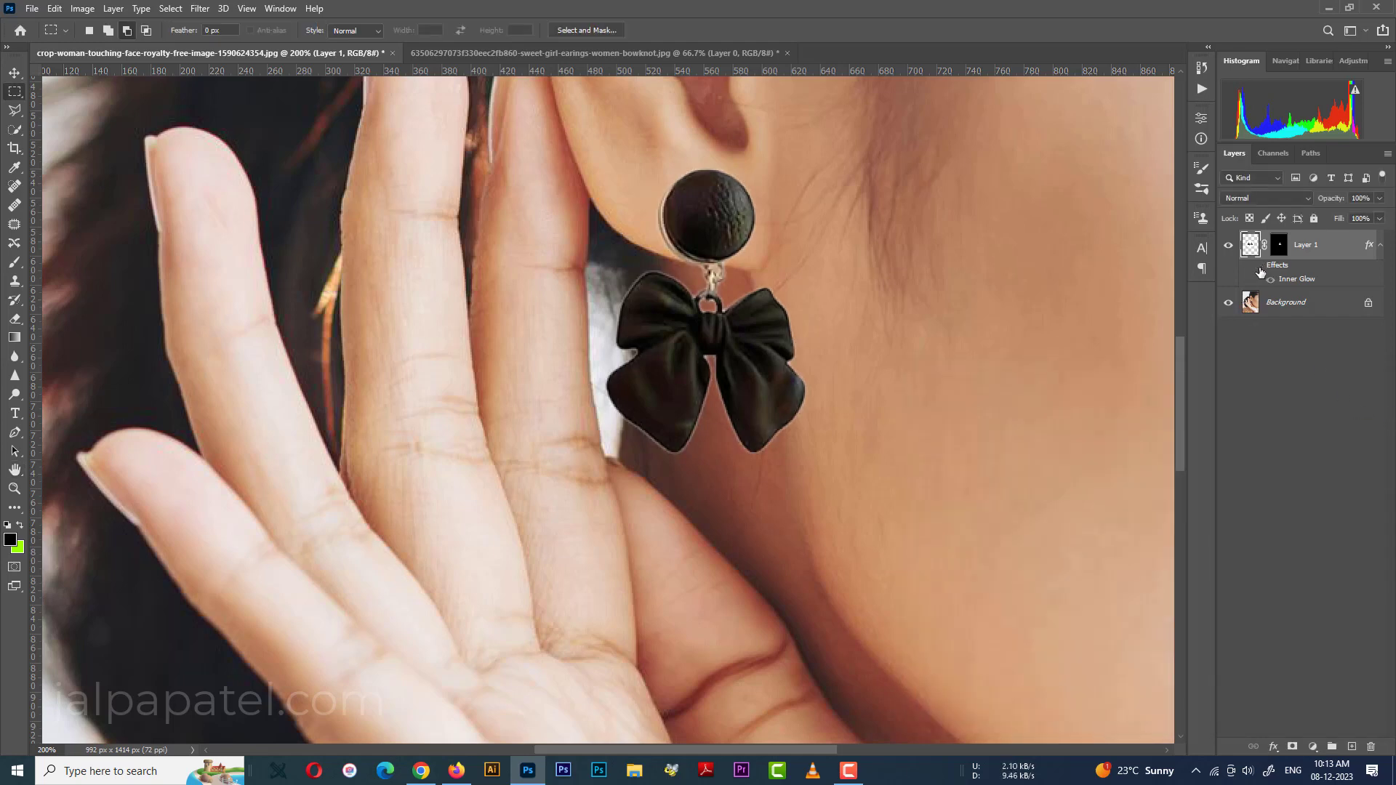
{"action": "left_click", "coordinate": [1259, 268]}
{"action": "left_click", "coordinate": [1259, 268]}
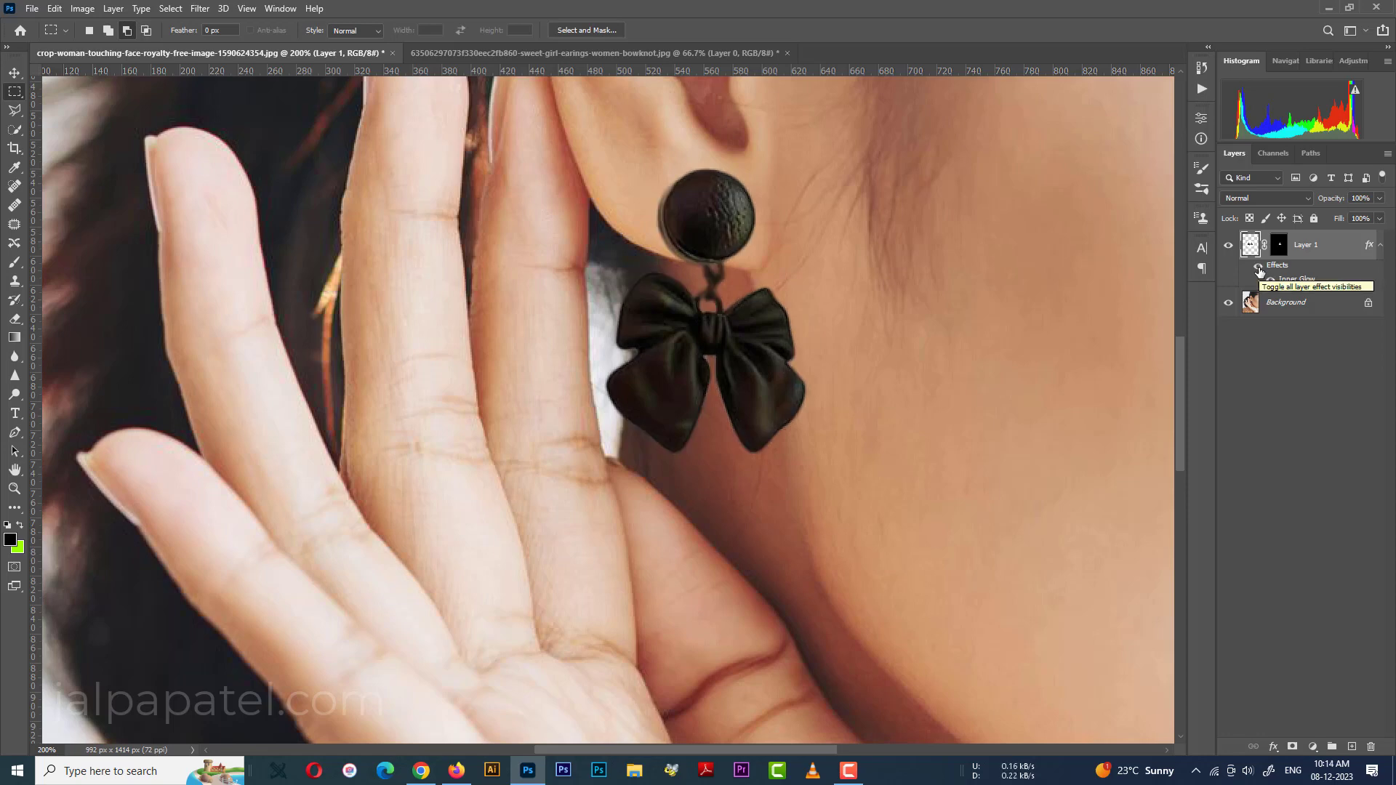
{"action": "left_click", "coordinate": [1258, 268]}
{"action": "key", "text": "ctrl+minus"}
{"action": "key", "text": "ctrl+minus"}
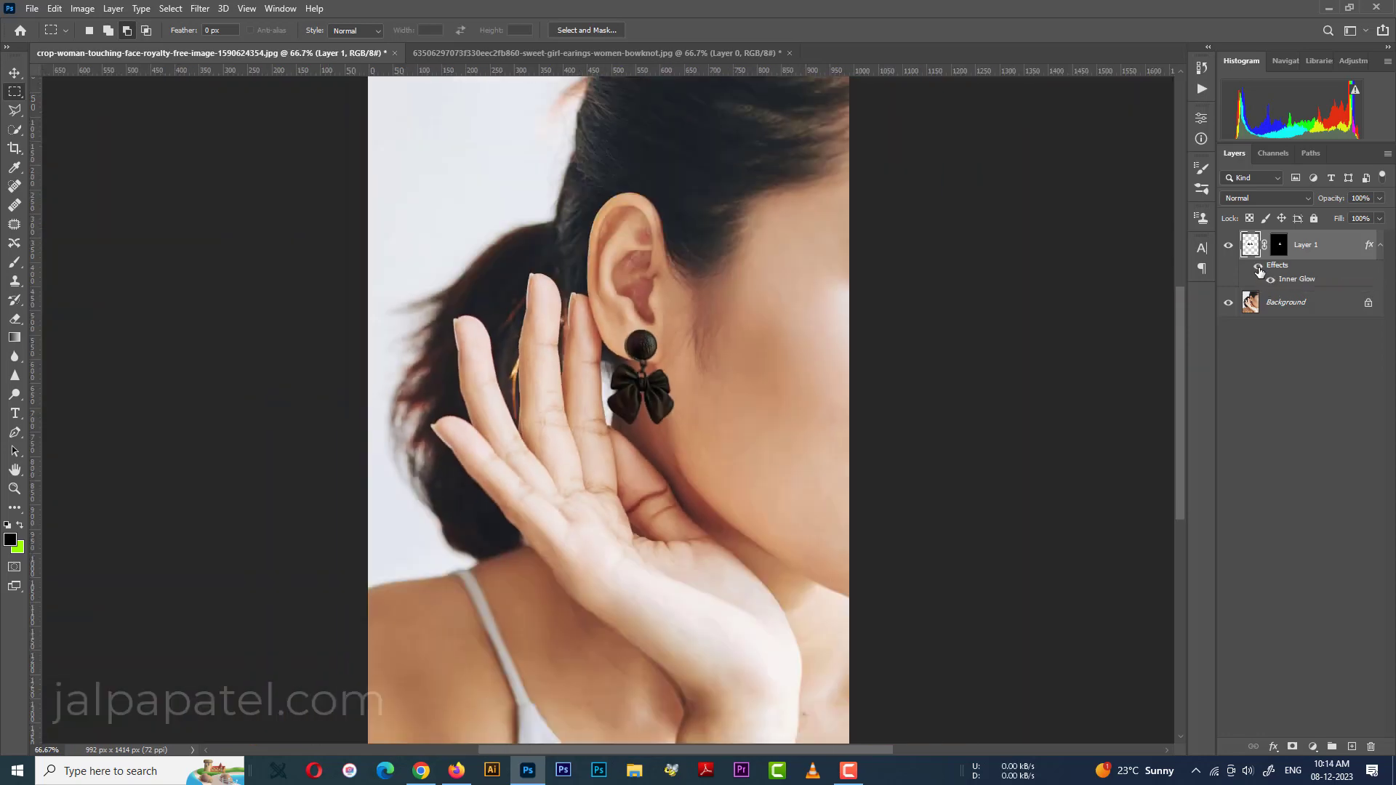
{"action": "left_click", "coordinate": [1259, 268]}
{"action": "left_click", "coordinate": [1260, 271]}
{"action": "right_click", "coordinate": [1259, 268]}
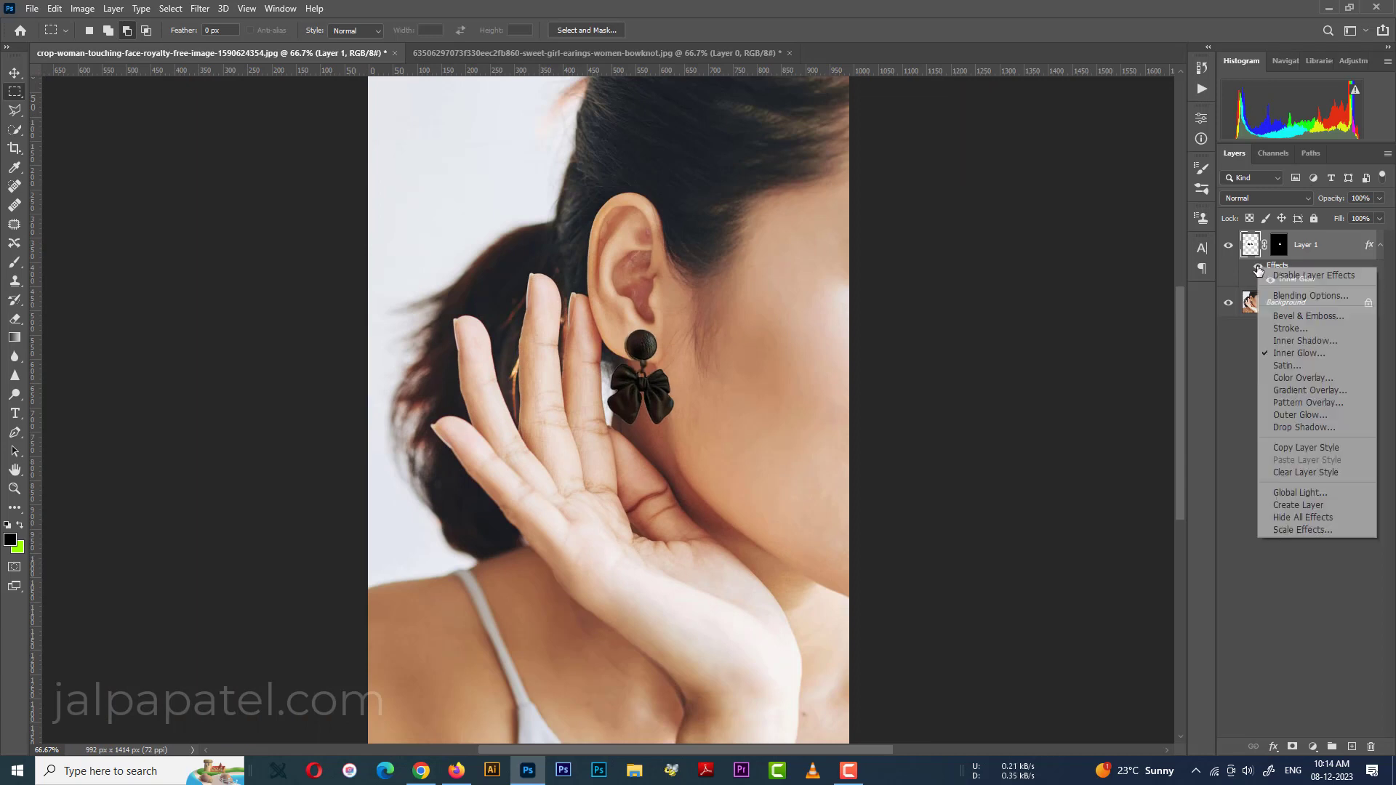
- Convert the earring's Inner Glow effect into its own layer, check it by toggling its visibility, and select the new layer
{"action": "left_click", "coordinate": [1289, 507]}
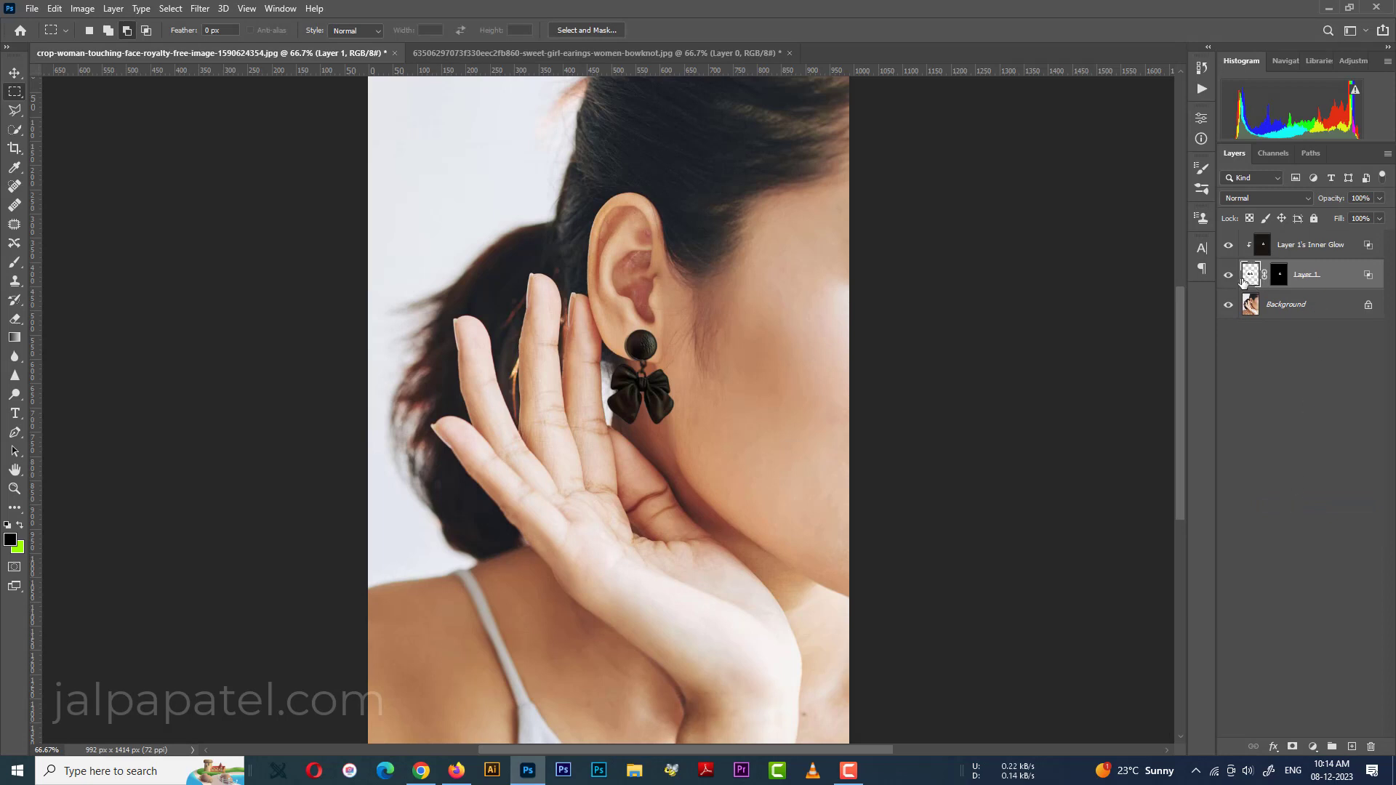
{"action": "left_click", "coordinate": [1229, 246]}
{"action": "left_click", "coordinate": [1229, 246]}
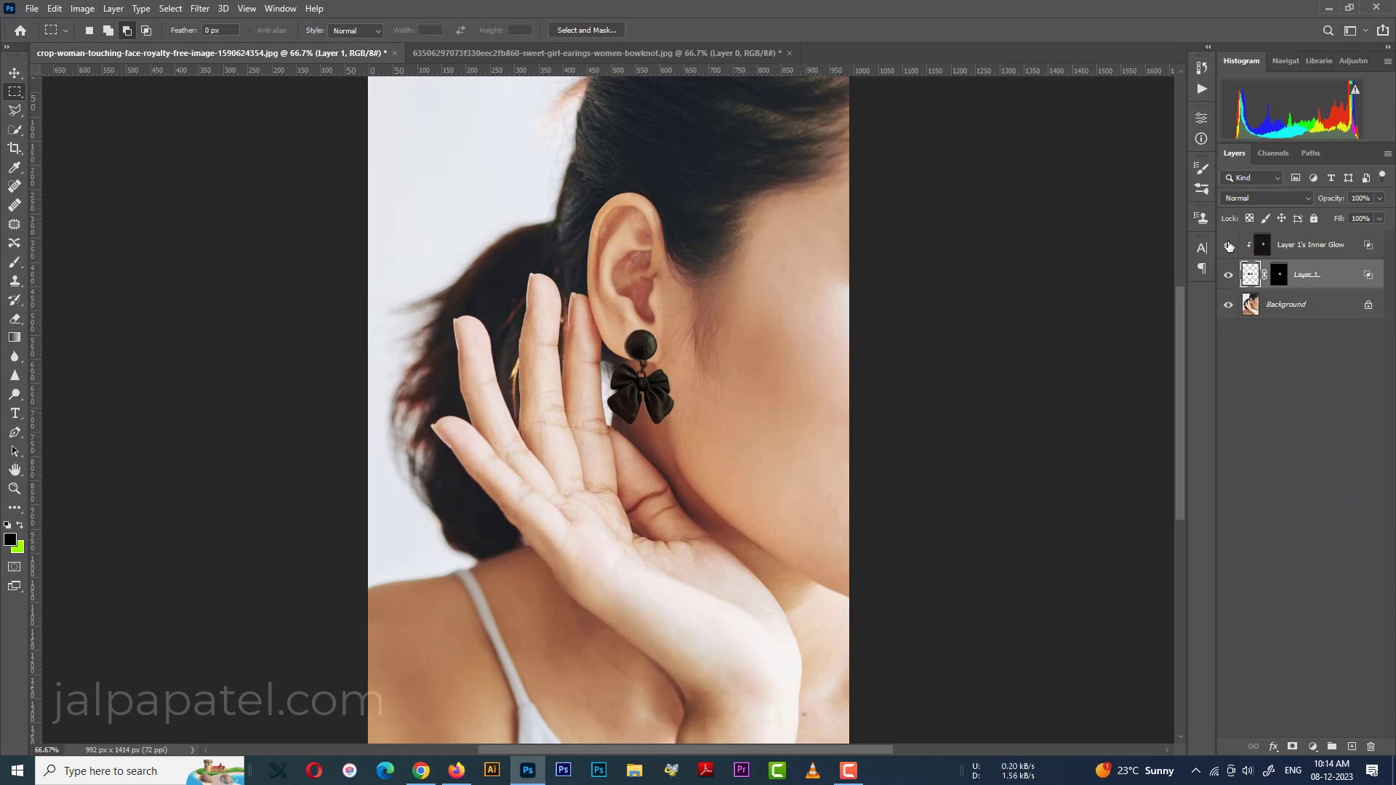
{"action": "left_click", "coordinate": [1264, 247]}
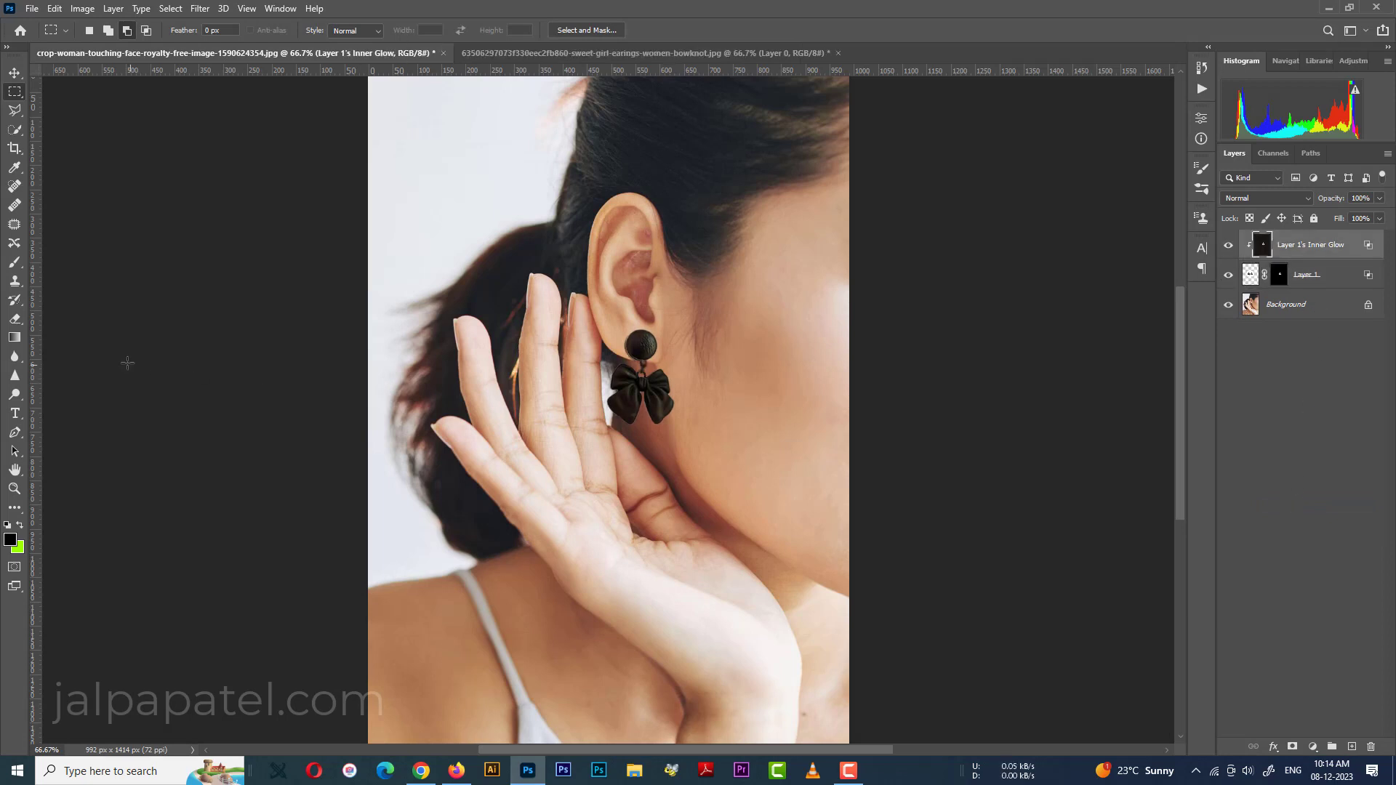
- Erase the glow layer over the metal link between the stud and bow with an enlarged Eraser brush, comparing with the layer hidden
{"action": "left_click", "coordinate": [15, 318]}
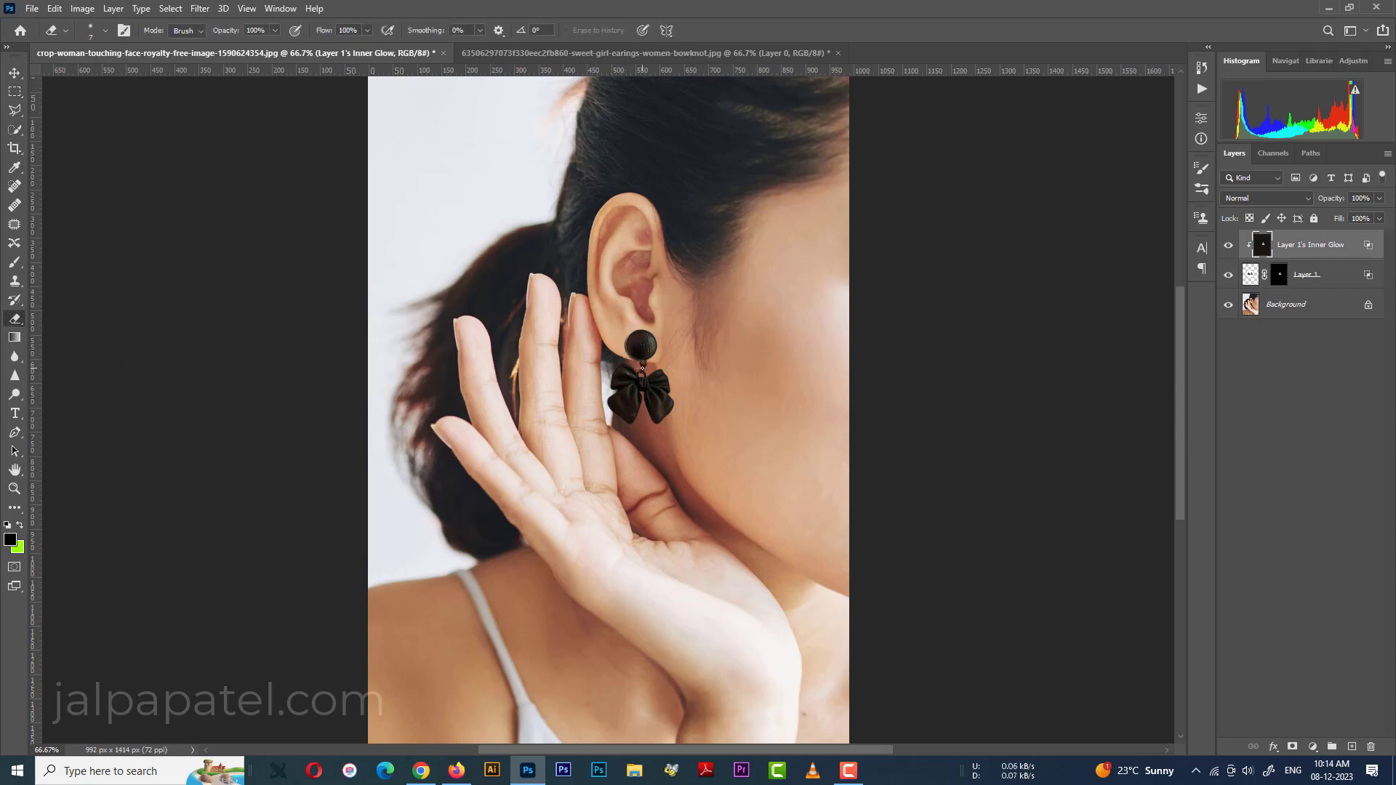
{"action": "key", "text": "bracketright"}
{"action": "key", "text": "bracketright"}
{"action": "key", "text": "bracketright"}
{"action": "key", "text": "bracketright"}
{"action": "left_click", "coordinate": [1229, 247]}
{"action": "left_click", "coordinate": [1229, 246]}
{"action": "left_click", "coordinate": [1228, 246]}
{"action": "left_click", "coordinate": [1228, 247]}
- Add a Drop Shadow to the earring layer and set its color to a darker brown
{"action": "left_click", "coordinate": [1345, 279]}
{"action": "double_click", "coordinate": [1345, 280]}
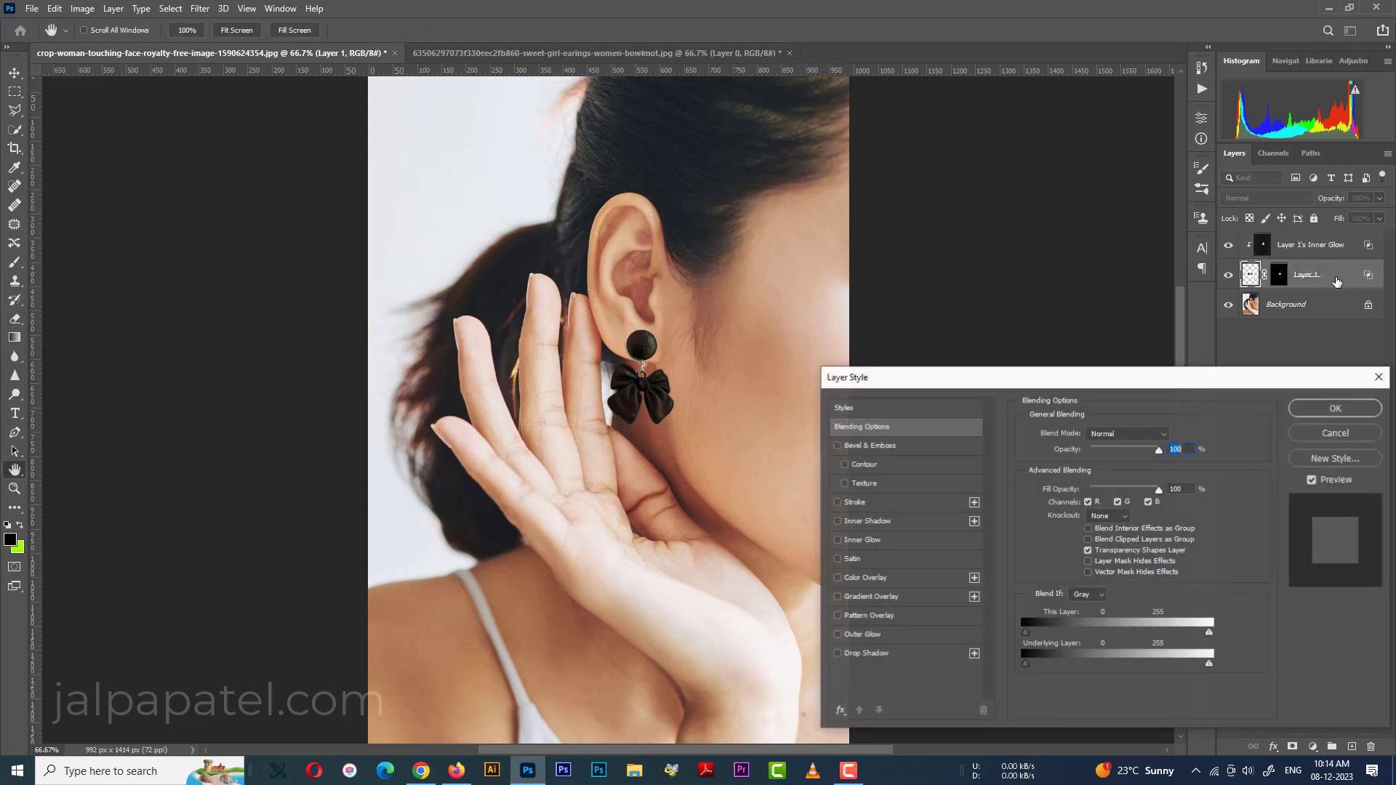
{"action": "left_click", "coordinate": [910, 654]}
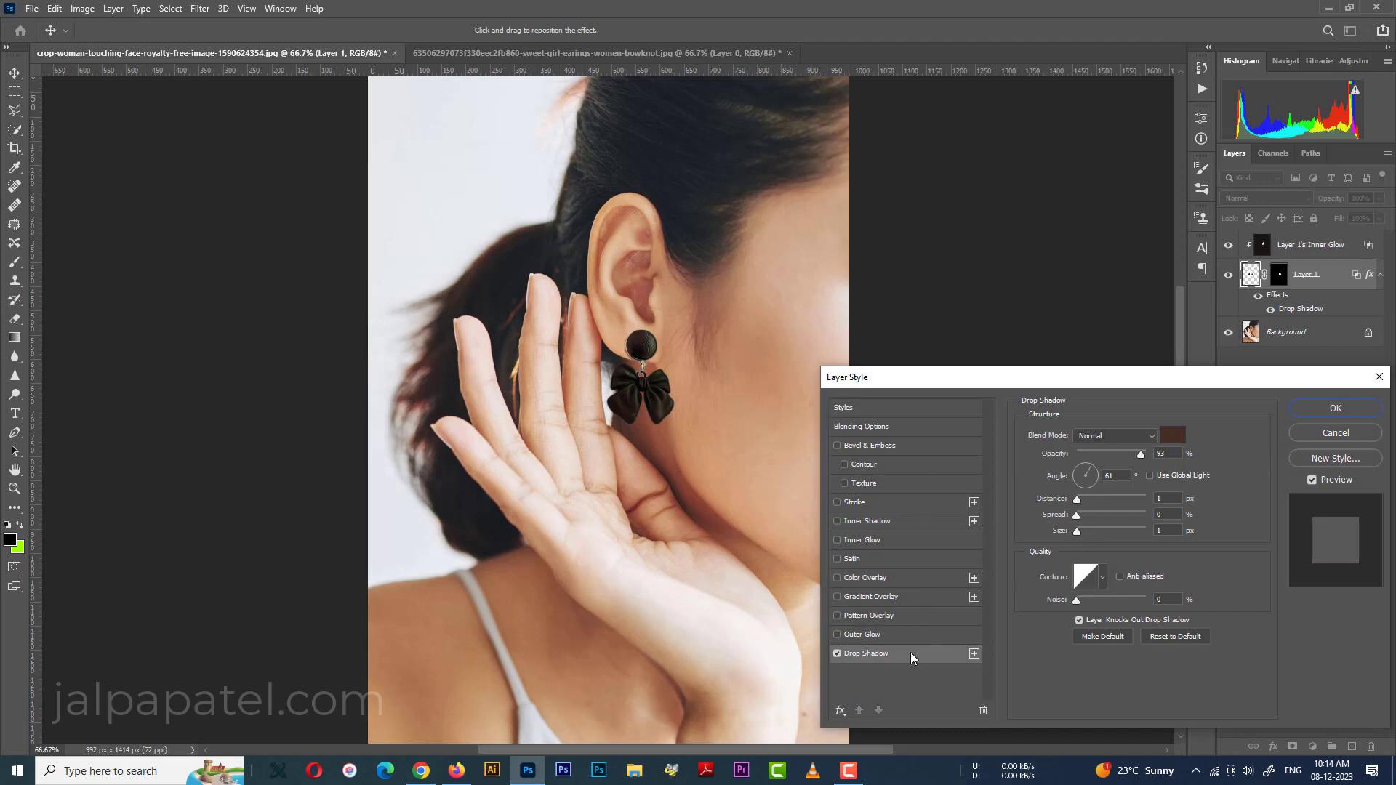
{"action": "left_click", "coordinate": [1173, 435]}
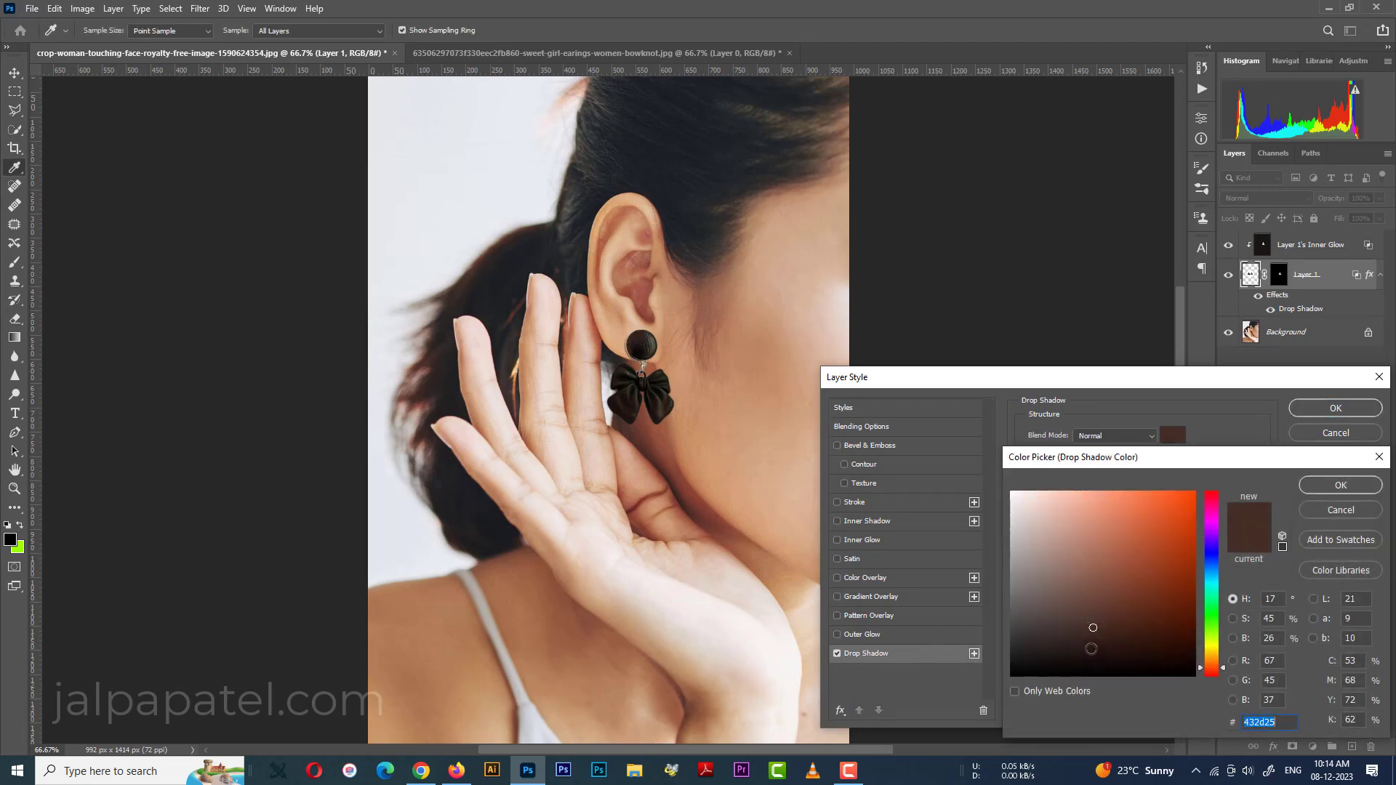
{"action": "left_click", "coordinate": [1094, 647]}
{"action": "left_click", "coordinate": [1327, 494]}
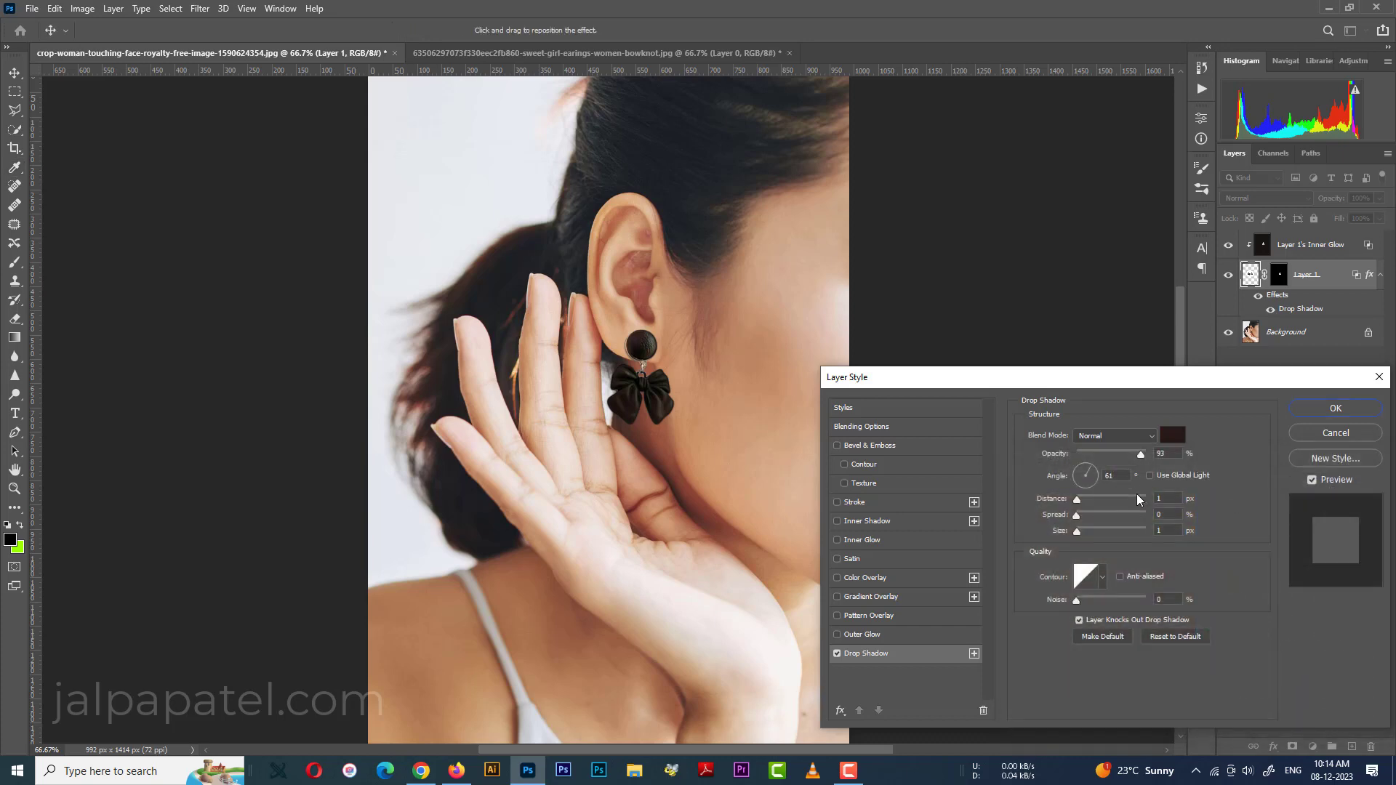
- Set the Drop Shadow's distance to 3 px and increase its size by several pixels
{"action": "left_click", "coordinate": [1172, 498]}
{"action": "key", "text": "Up"}
{"action": "key", "text": "Up"}
{"action": "key", "text": "Up"}
{"action": "key", "text": "Down"}
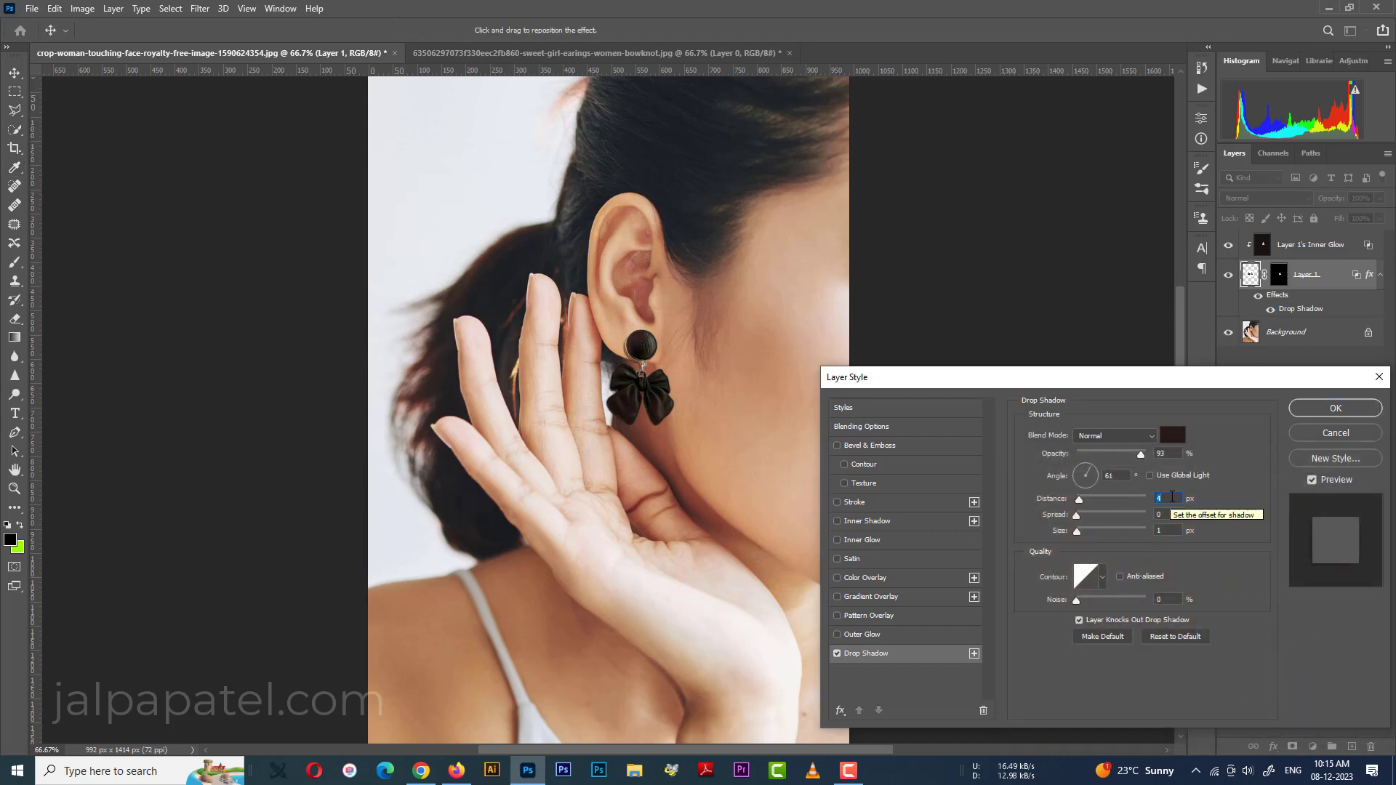
{"action": "left_click", "coordinate": [1168, 530]}
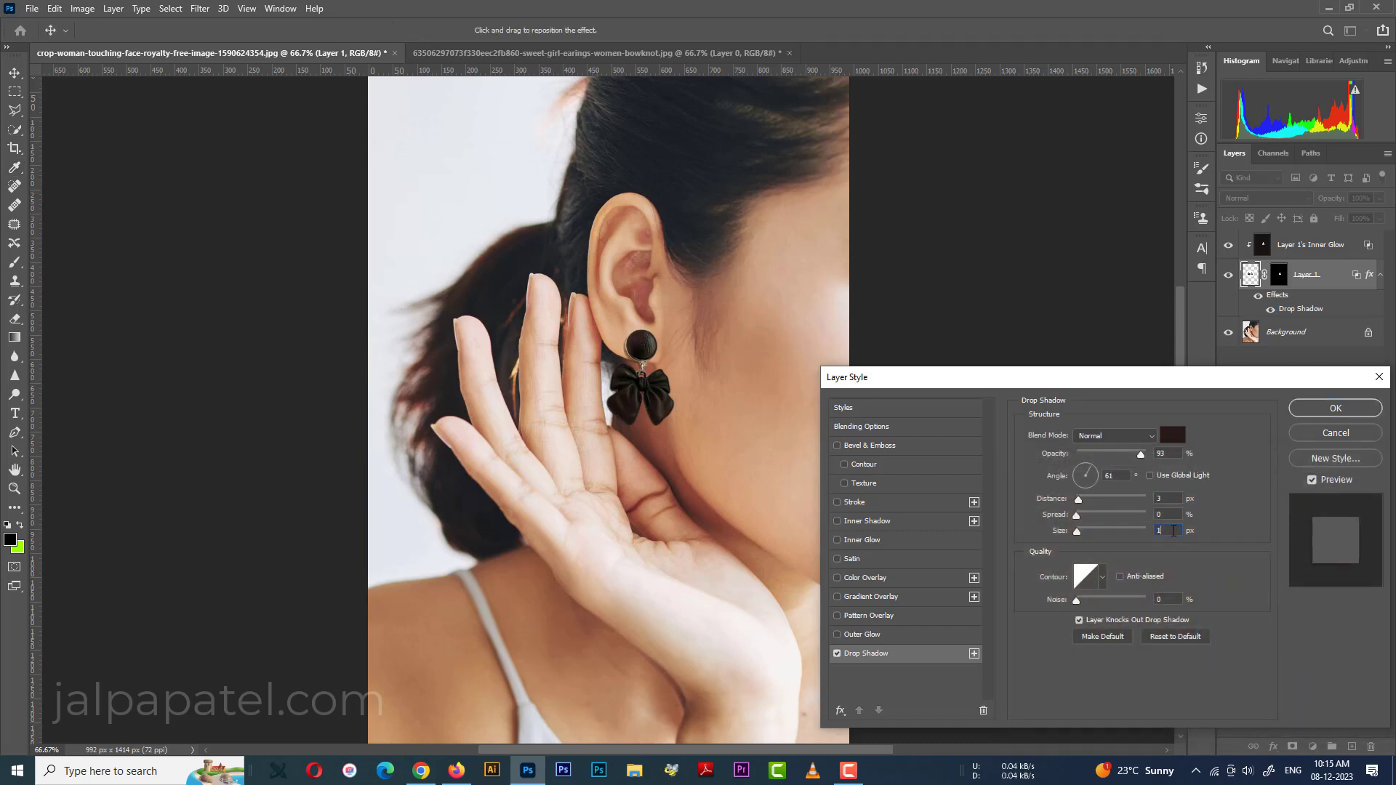
{"action": "key", "text": "Up"}
{"action": "key", "text": "Up"}
{"action": "key", "text": "Up"}
{"action": "key", "text": "Up"}
{"action": "key", "text": "Up"}
{"action": "key", "text": "Up"}
{"action": "key", "text": "Up"}
{"action": "key", "text": "Up"}
{"action": "key", "text": "Down"}
- Reduce the Drop Shadow to 49% opacity, 5 px size and 2 px distance, and apply the layer style
{"action": "left_click_drag", "start_coordinate": [1140, 454], "coordinate": [1111, 455]}
{"action": "left_click", "coordinate": [1172, 531]}
{"action": "key", "text": "Down"}
{"action": "key", "text": "Down"}
{"action": "key", "text": "Up"}
{"action": "left_click", "coordinate": [1172, 499]}
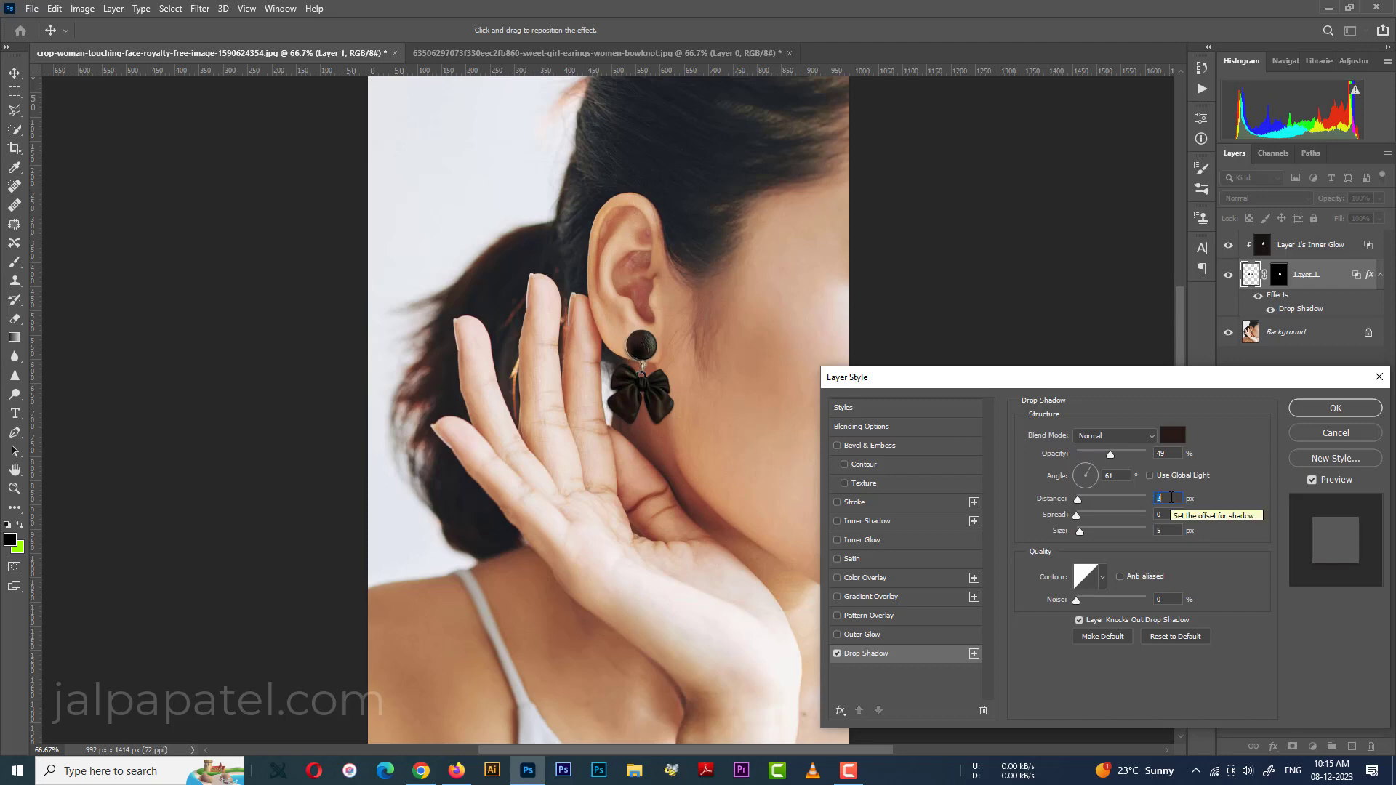
{"action": "left_click", "coordinate": [1313, 413]}
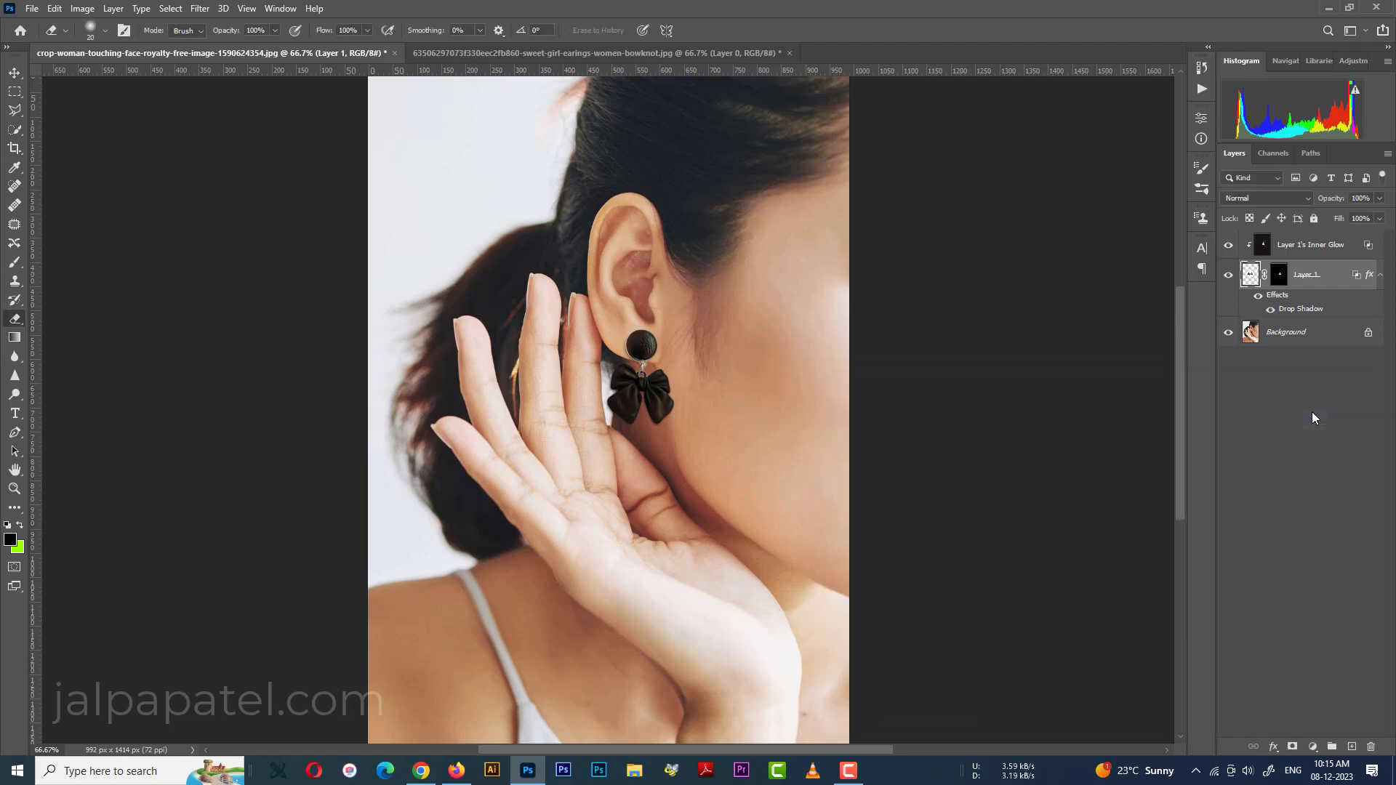
- Brighten the earring layer with a Curves adjustment, moving the midtone point to input 100 and output 123
{"action": "key", "text": "ctrl+minus"}
{"action": "key", "text": "ctrl+minus"}
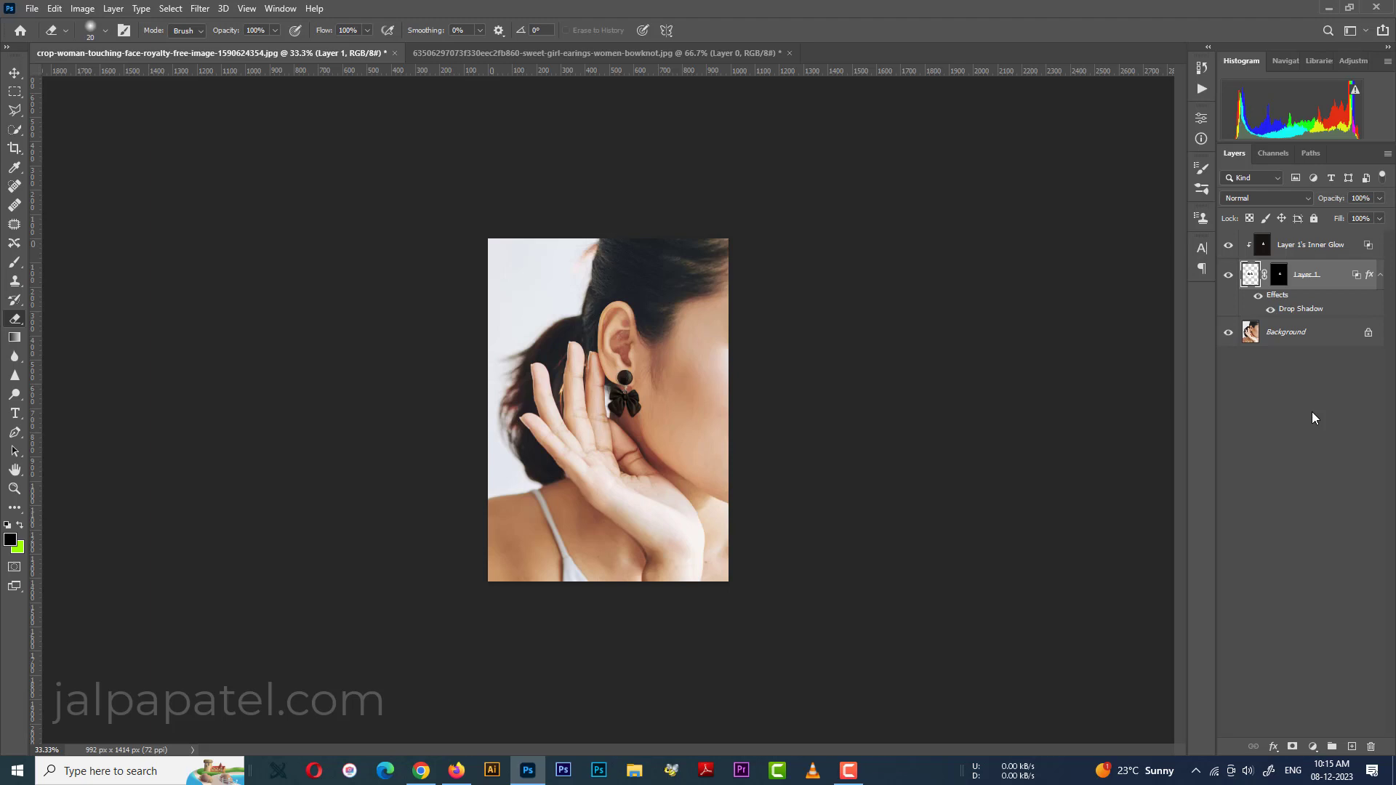
{"action": "left_click", "coordinate": [1340, 259], "text": "shift"}
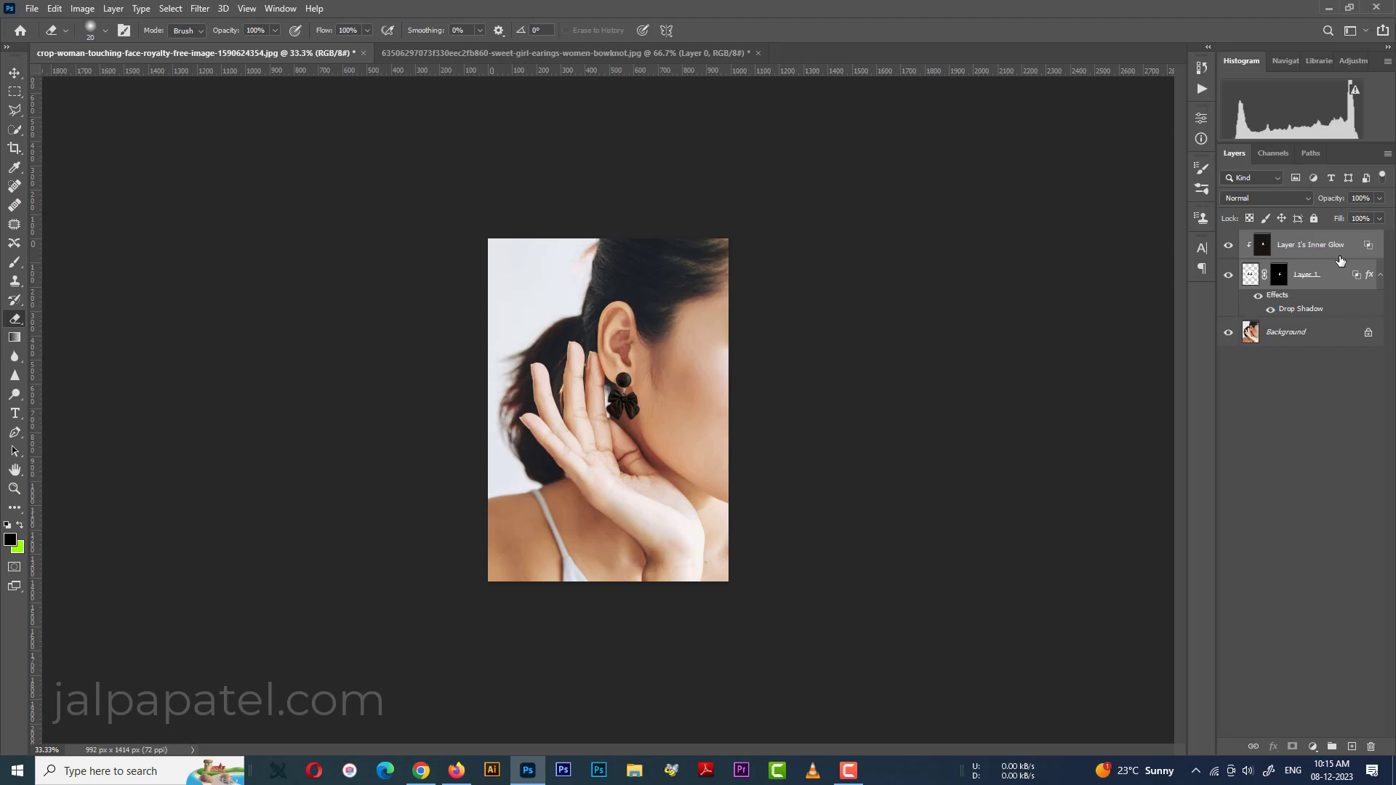
{"action": "key", "text": "ctrl+minus"}
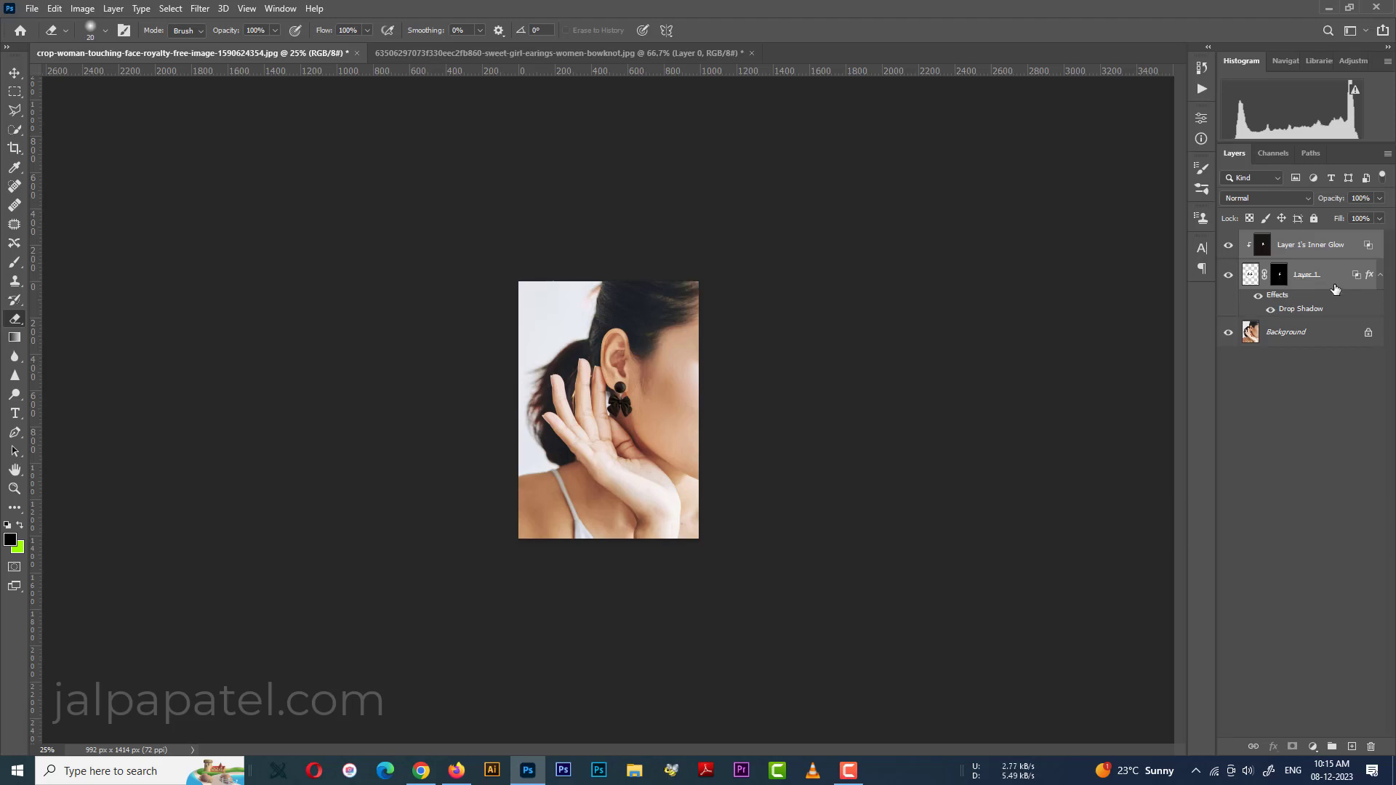
{"action": "left_click", "coordinate": [1336, 289]}
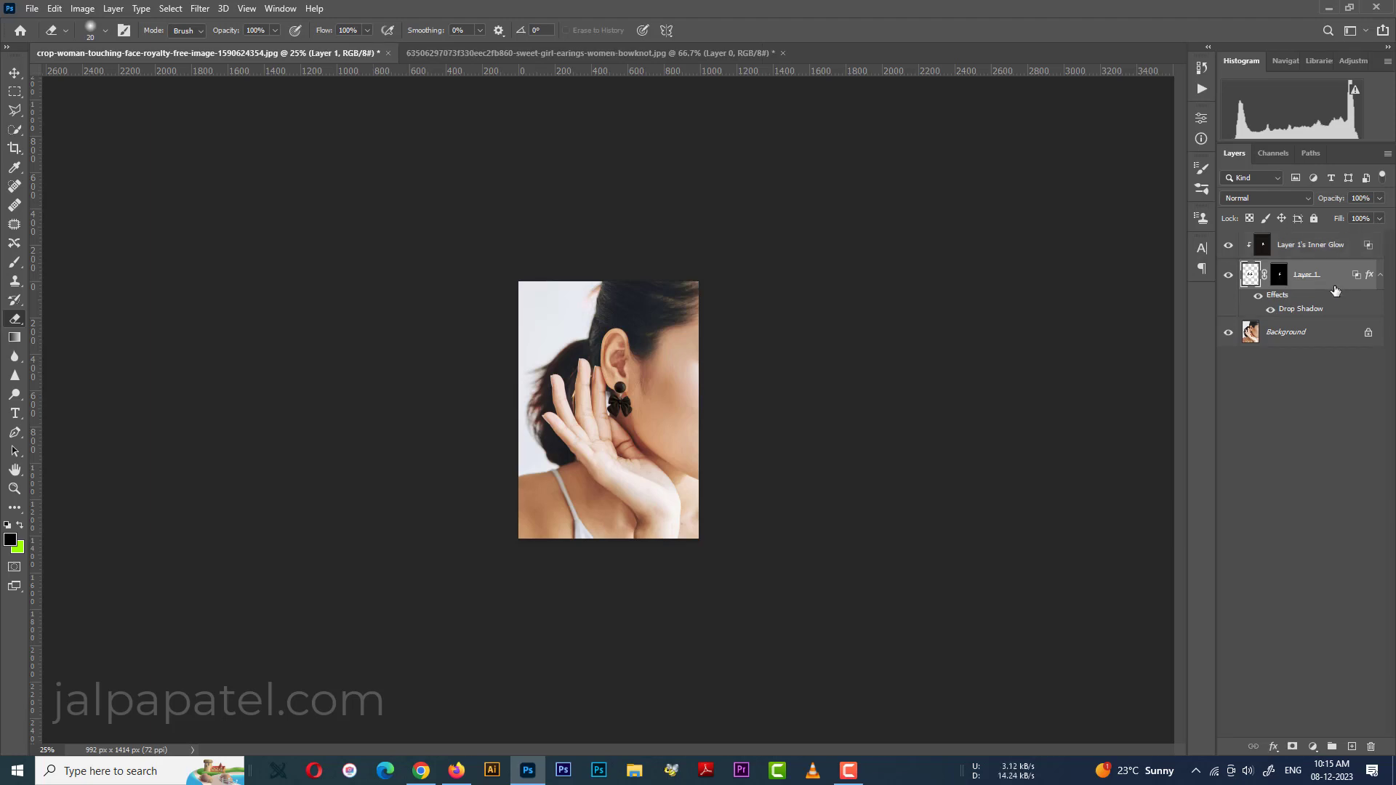
{"action": "left_click", "coordinate": [82, 8]}
{"action": "mouse_move", "coordinate": [113, 48]}
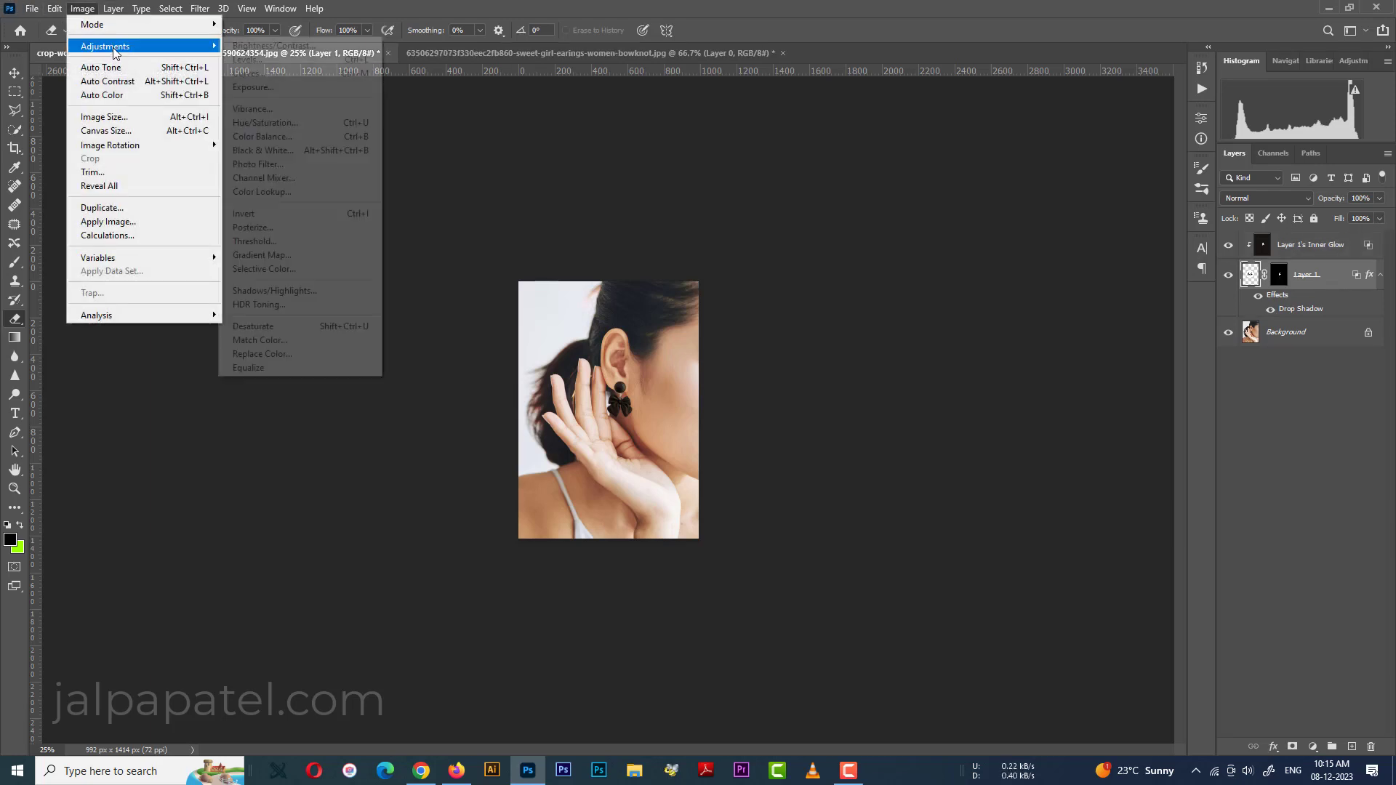
{"action": "left_click", "coordinate": [291, 75]}
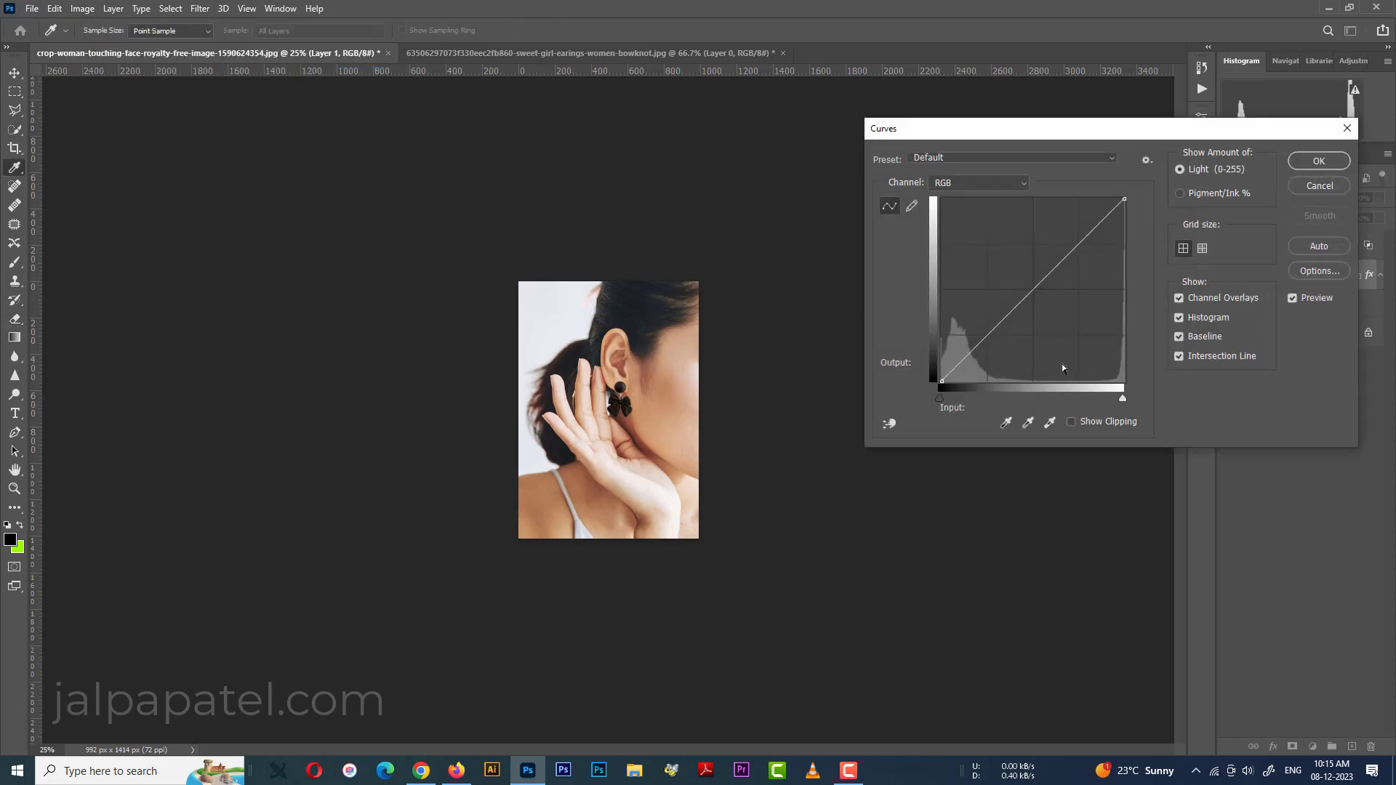
{"action": "left_click", "coordinate": [1026, 288]}
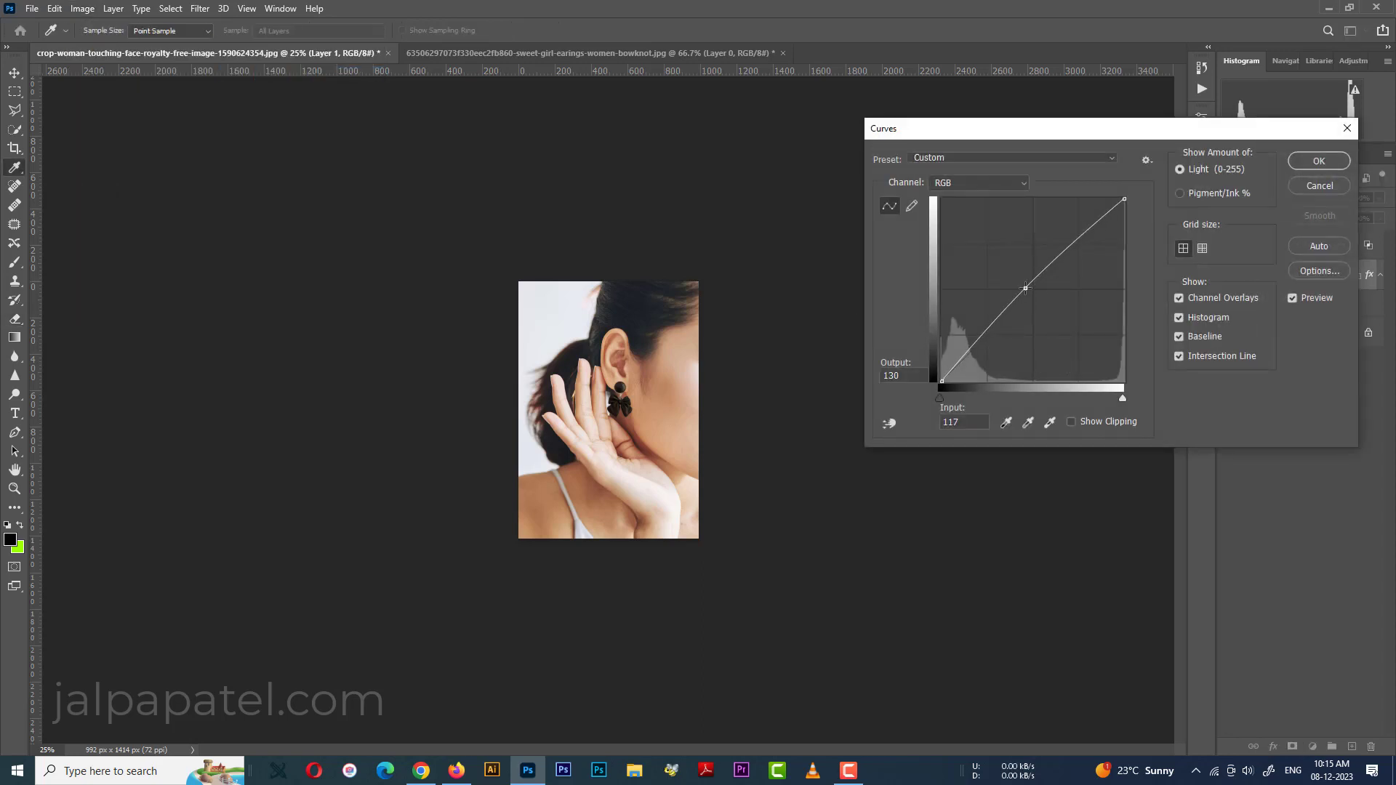
{"action": "mouse_move", "coordinate": [1025, 288]}
{"action": "left_mouse_down"}
{"action": "mouse_move", "coordinate": [1000, 271]}
{"action": "mouse_move", "coordinate": [1013, 293]}
{"action": "left_mouse_up"}
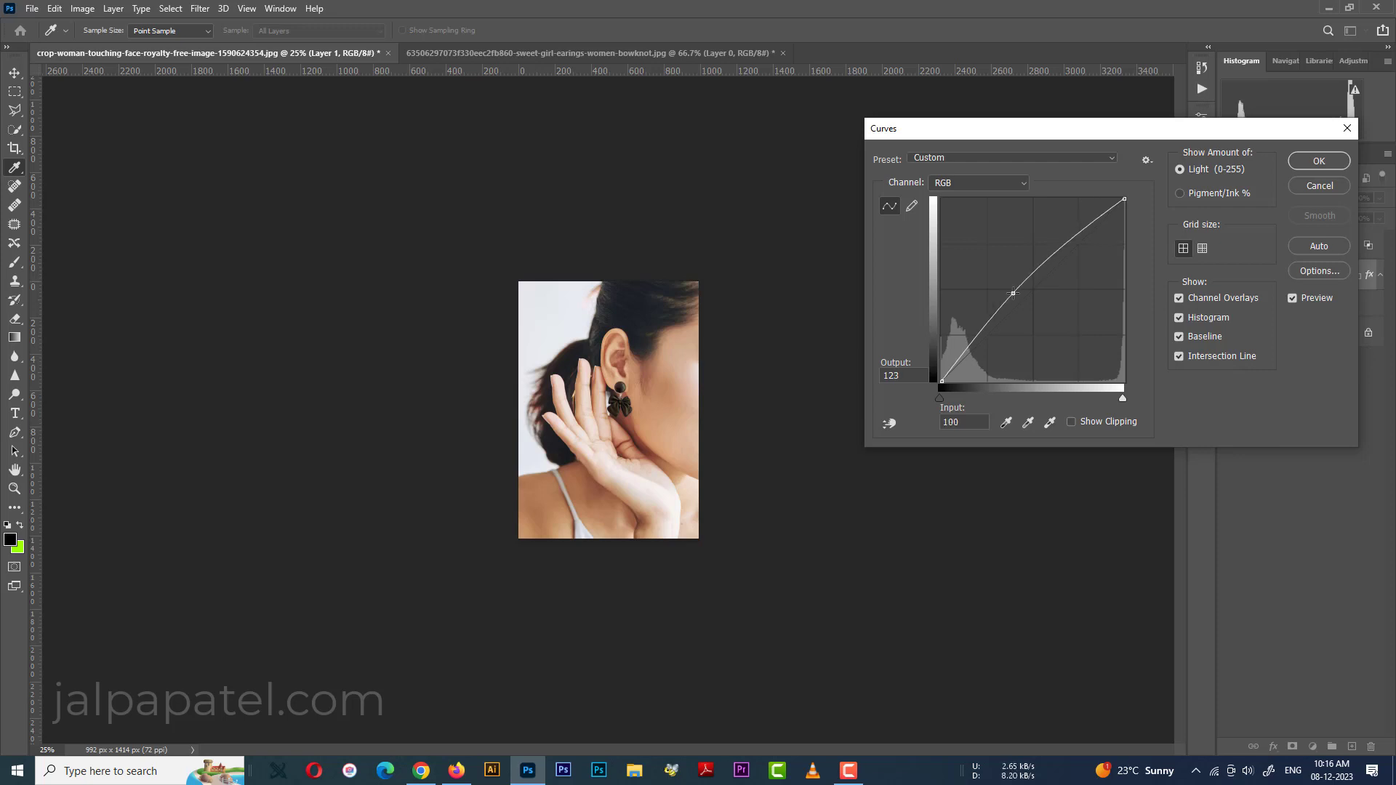
{"action": "left_click", "coordinate": [1318, 161]}
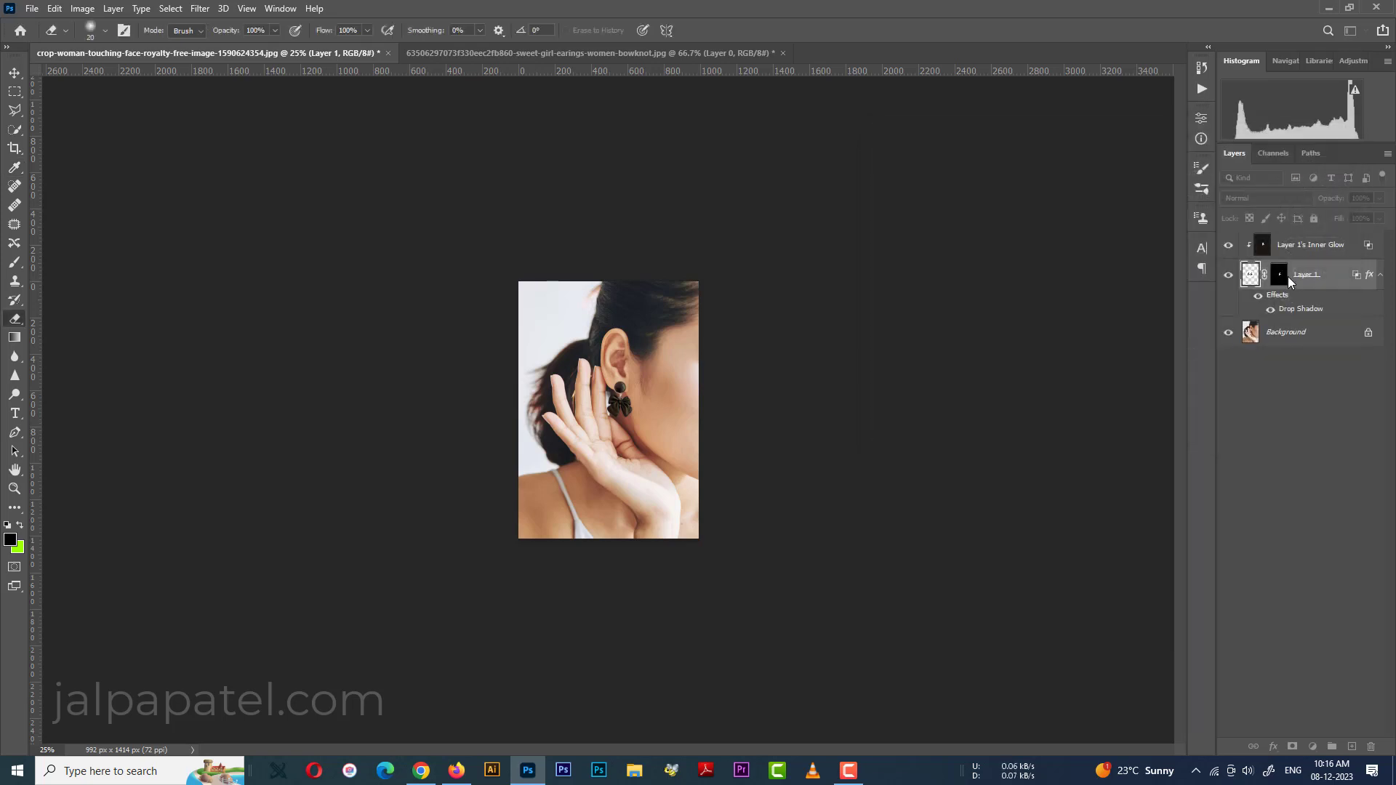
- Scale the earring and its glow layer together to about 103.6%, reposition them on the earlobe, and check the result at different magnifications
{"action": "left_click", "coordinate": [1327, 256], "text": "shift"}
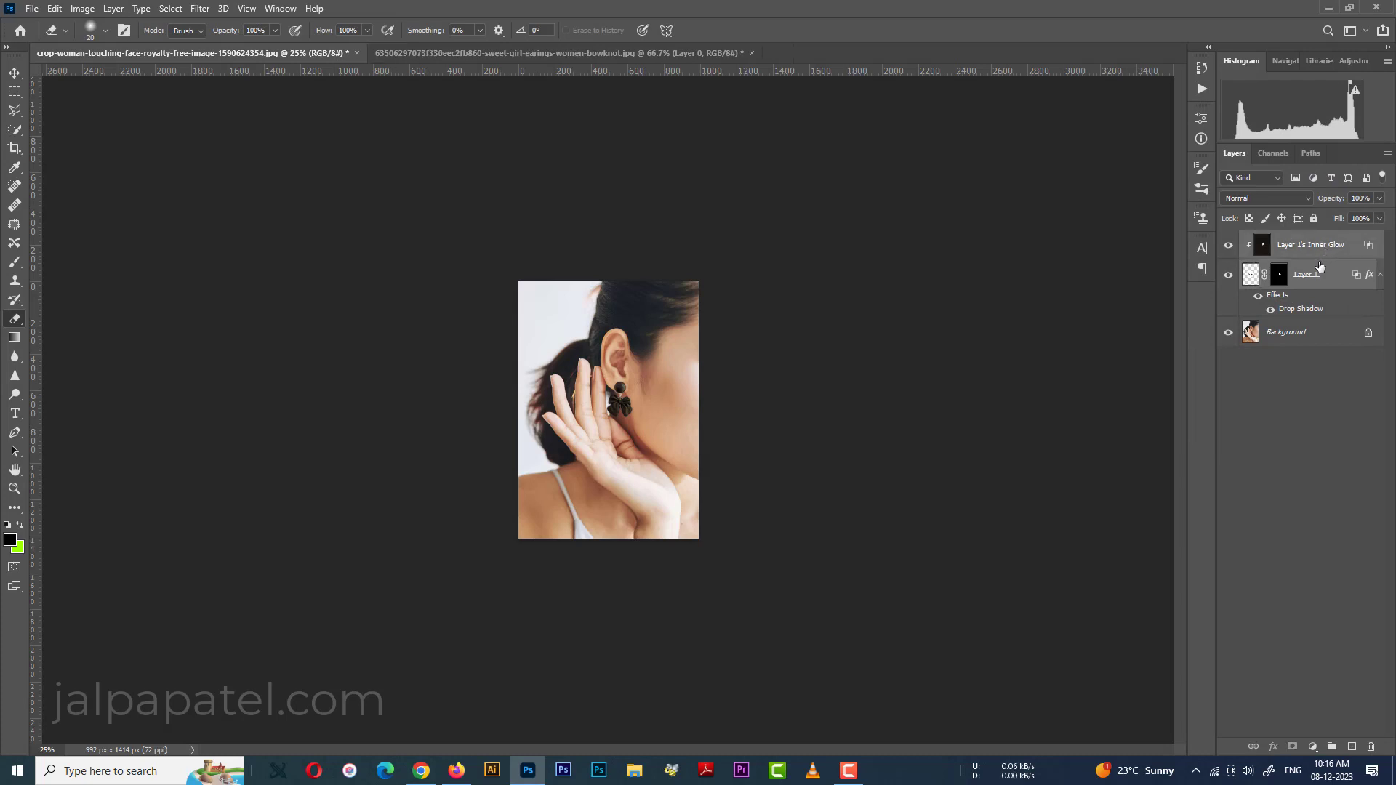
{"action": "key", "text": "ctrl+t"}
{"action": "left_click_drag", "start_coordinate": [697, 539], "coordinate": [706, 553]}
{"action": "left_click_drag", "start_coordinate": [676, 486], "coordinate": [670, 481]}
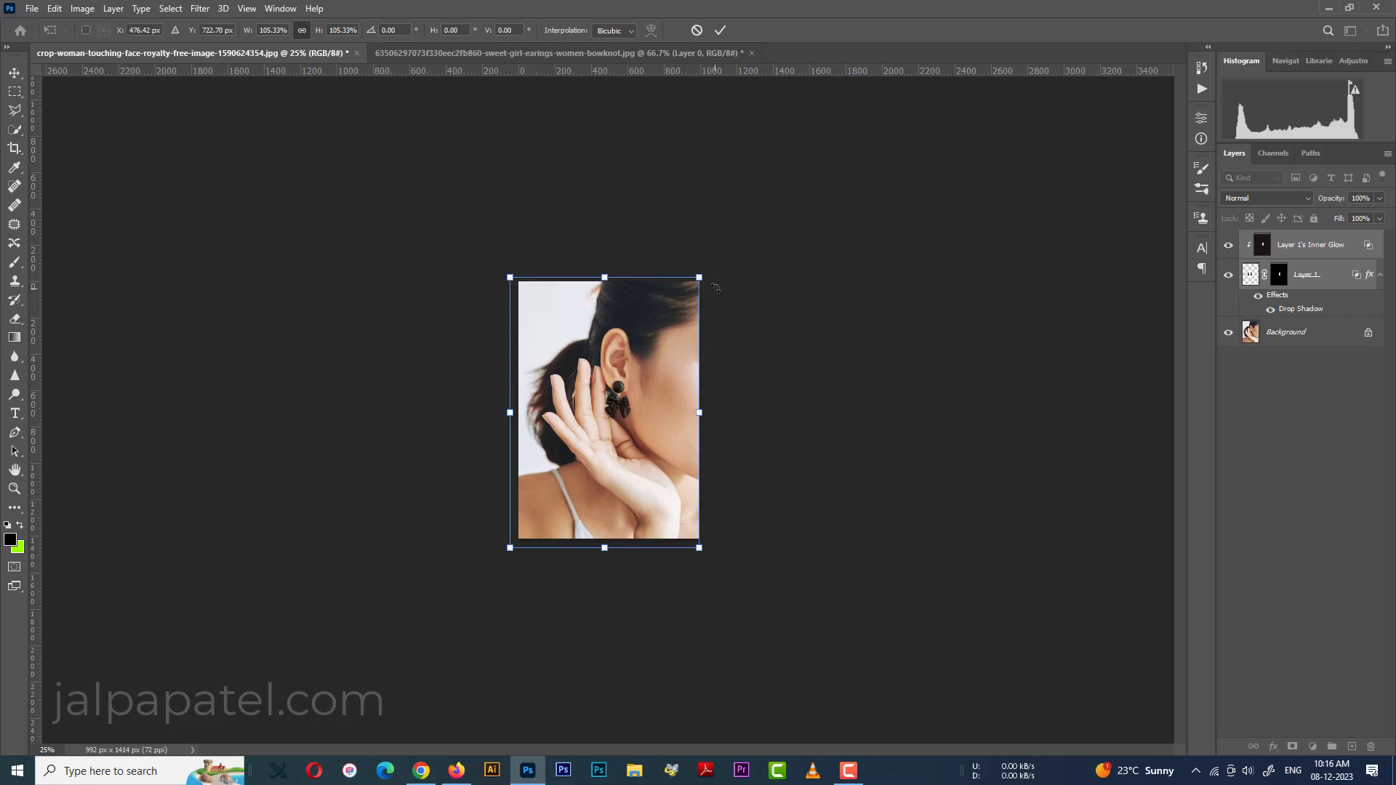
{"action": "left_click_drag", "start_coordinate": [699, 277], "coordinate": [683, 314]}
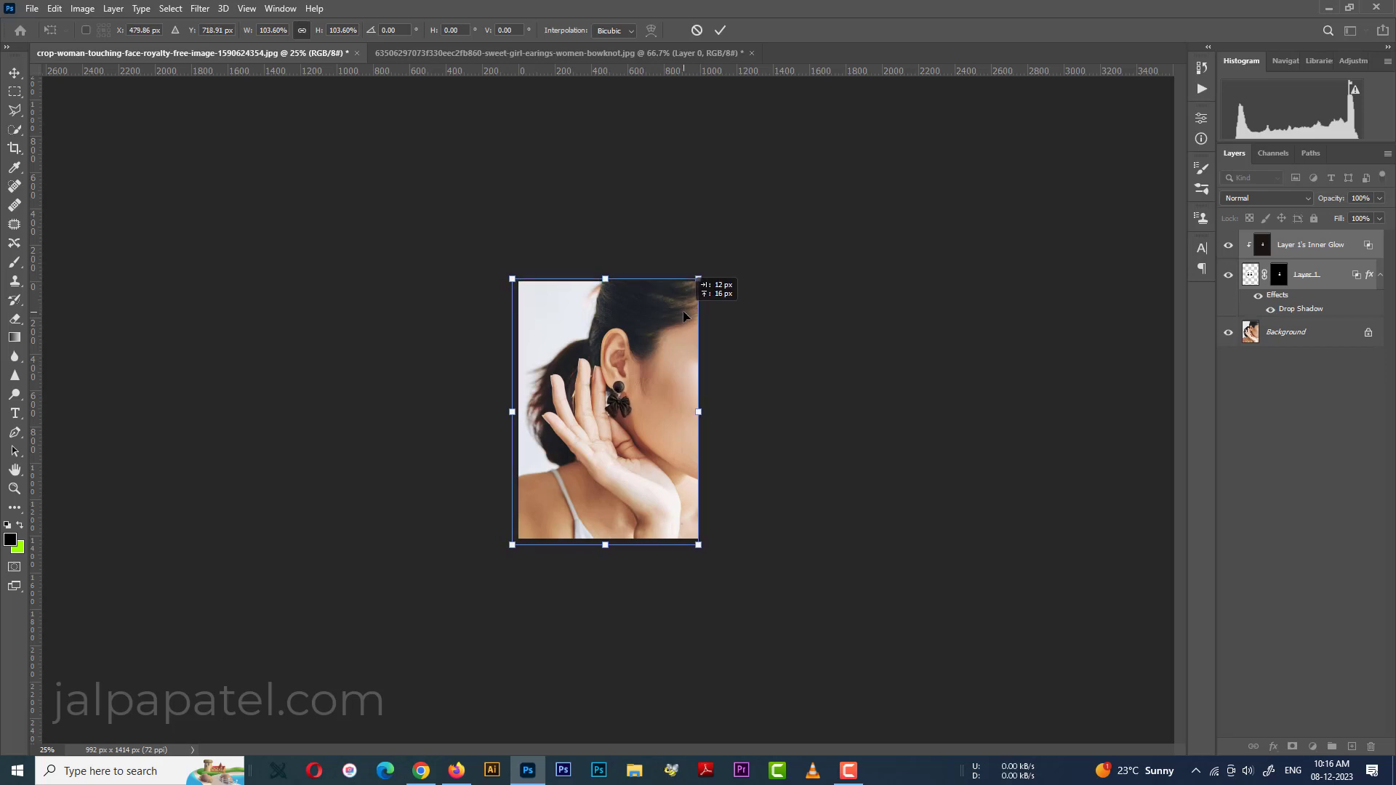
{"action": "key", "text": "Return"}
{"action": "key", "text": "e"}
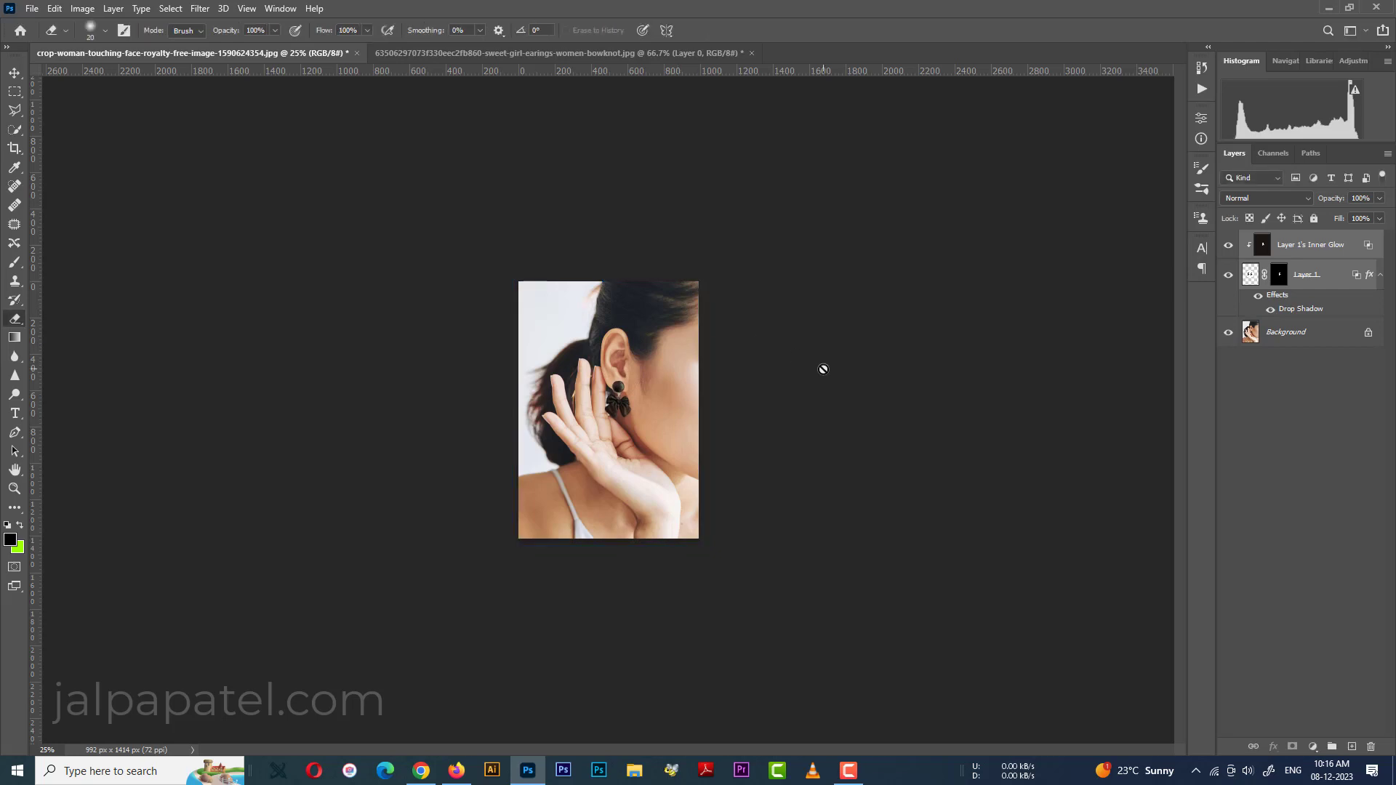
{"action": "key", "text": "ctrl+plus"}
{"action": "key", "text": "ctrl+plus"}
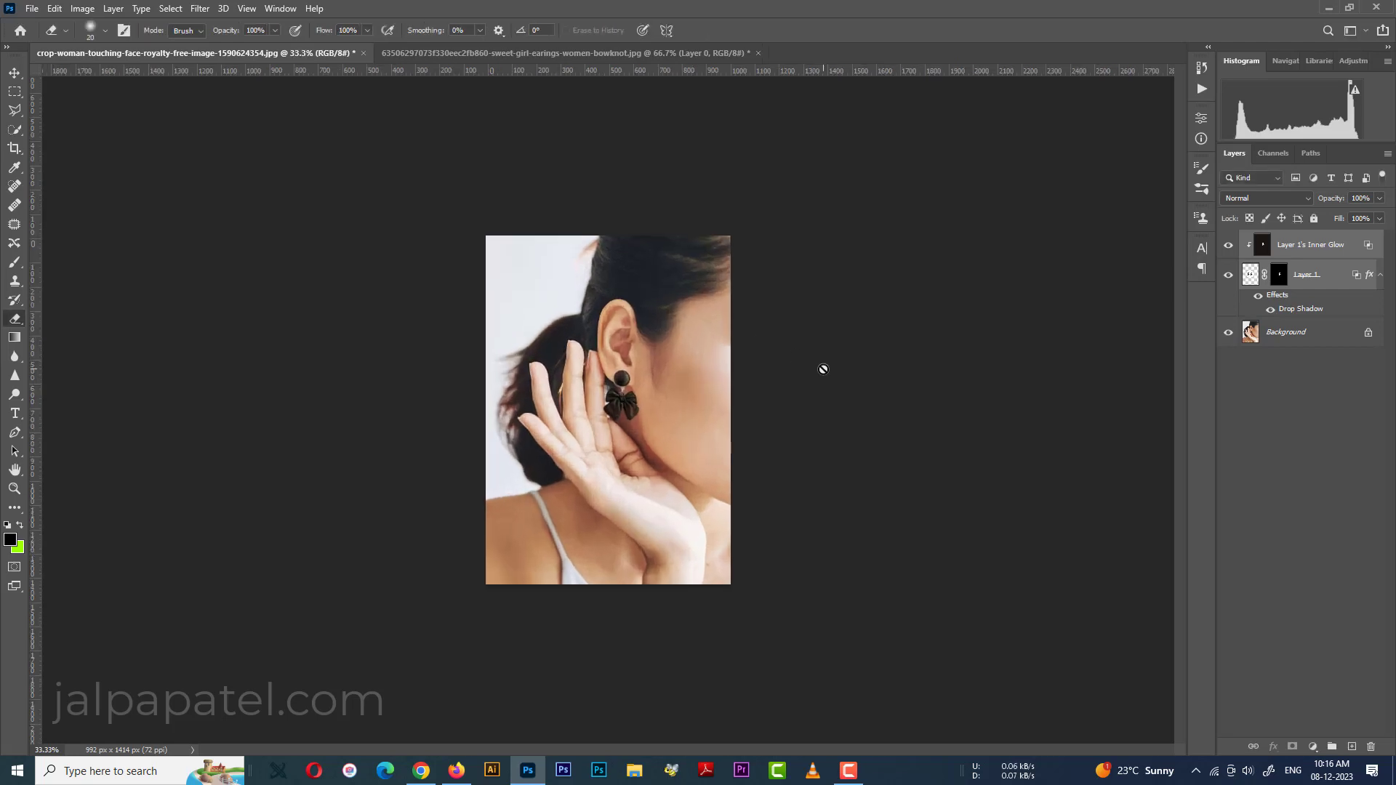
{"action": "key", "text": "ctrl+plus"}
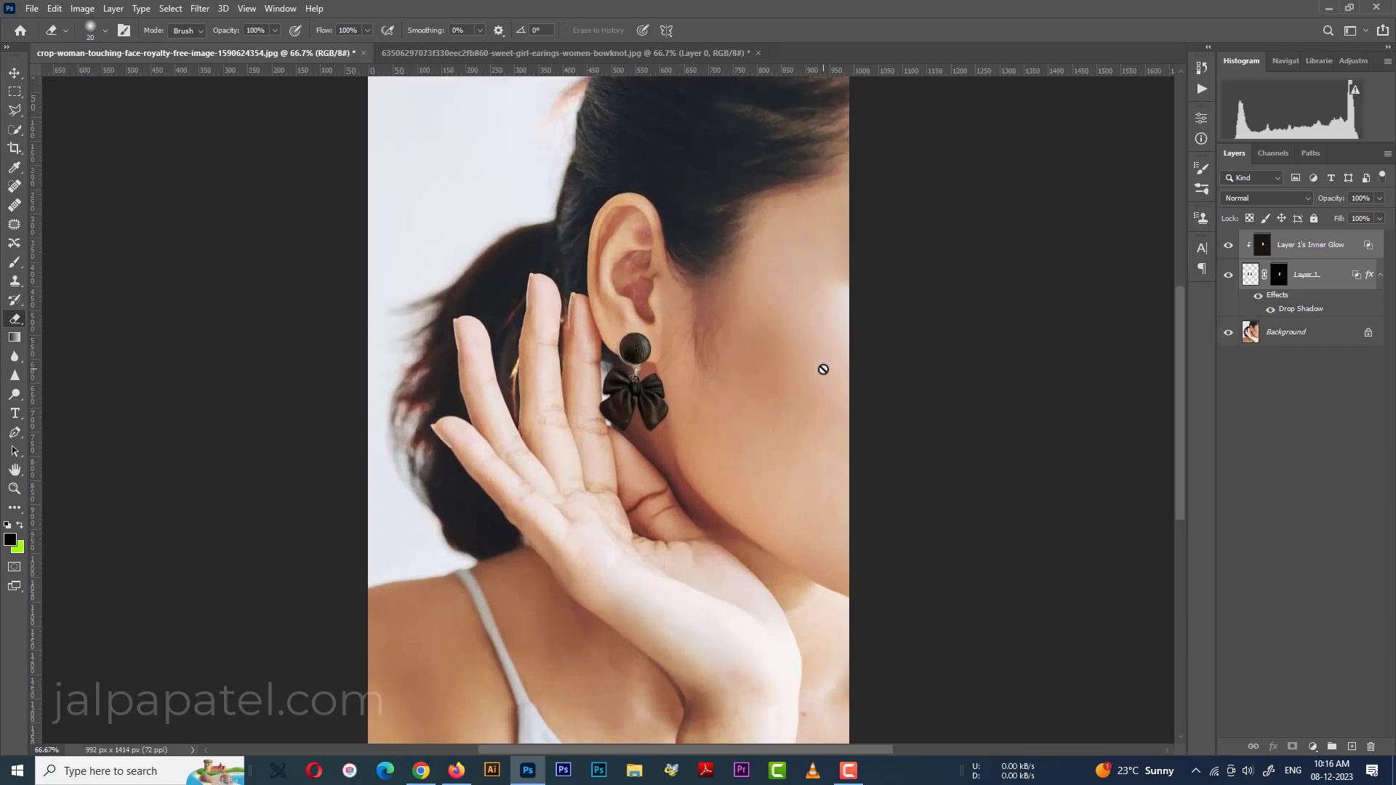
{"action": "key", "text": "ctrl+minus"}
{"action": "key", "text": "ctrl+minus"}
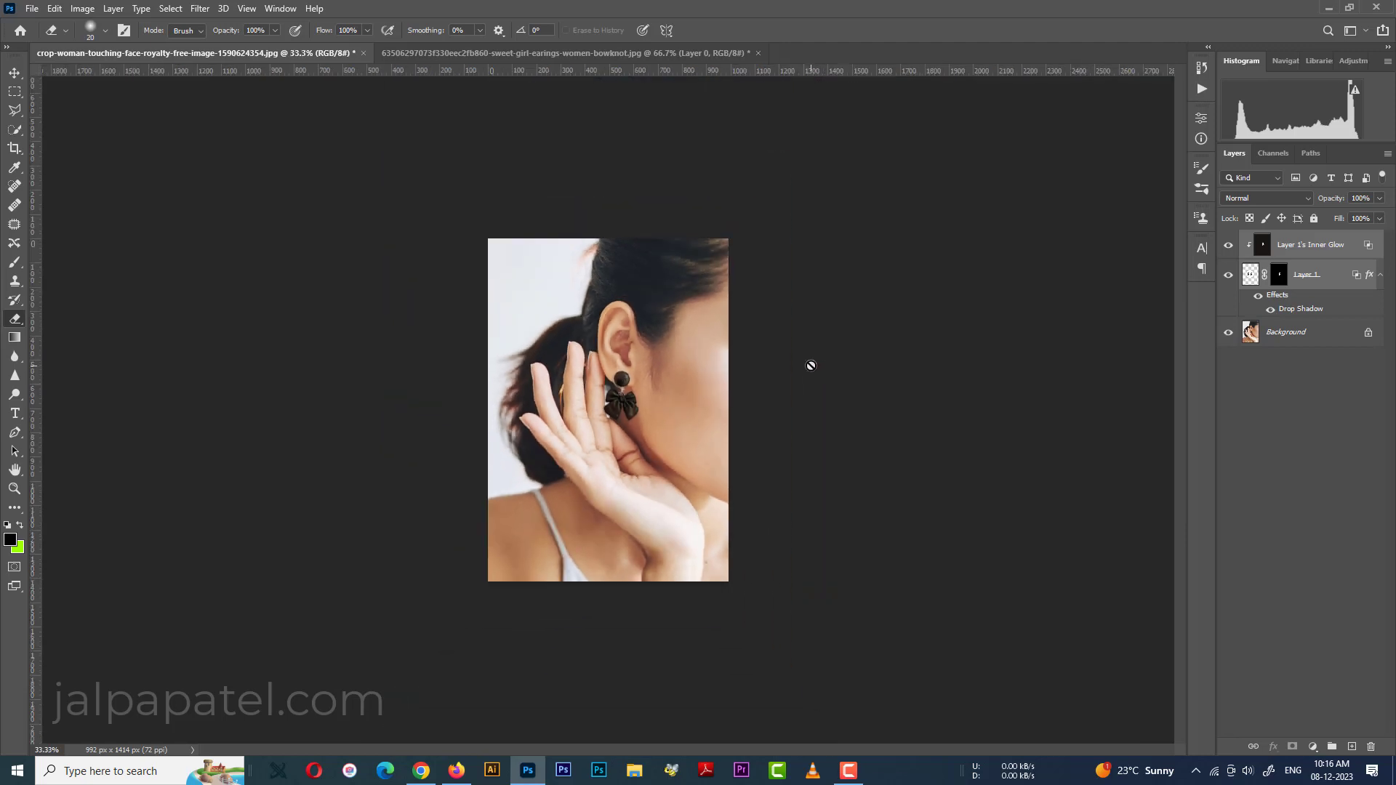
- Add a Color Overlay to the earring layer, set its blend mode to Color, and open the overlay color for editing
{"action": "left_click", "coordinate": [1343, 294]}
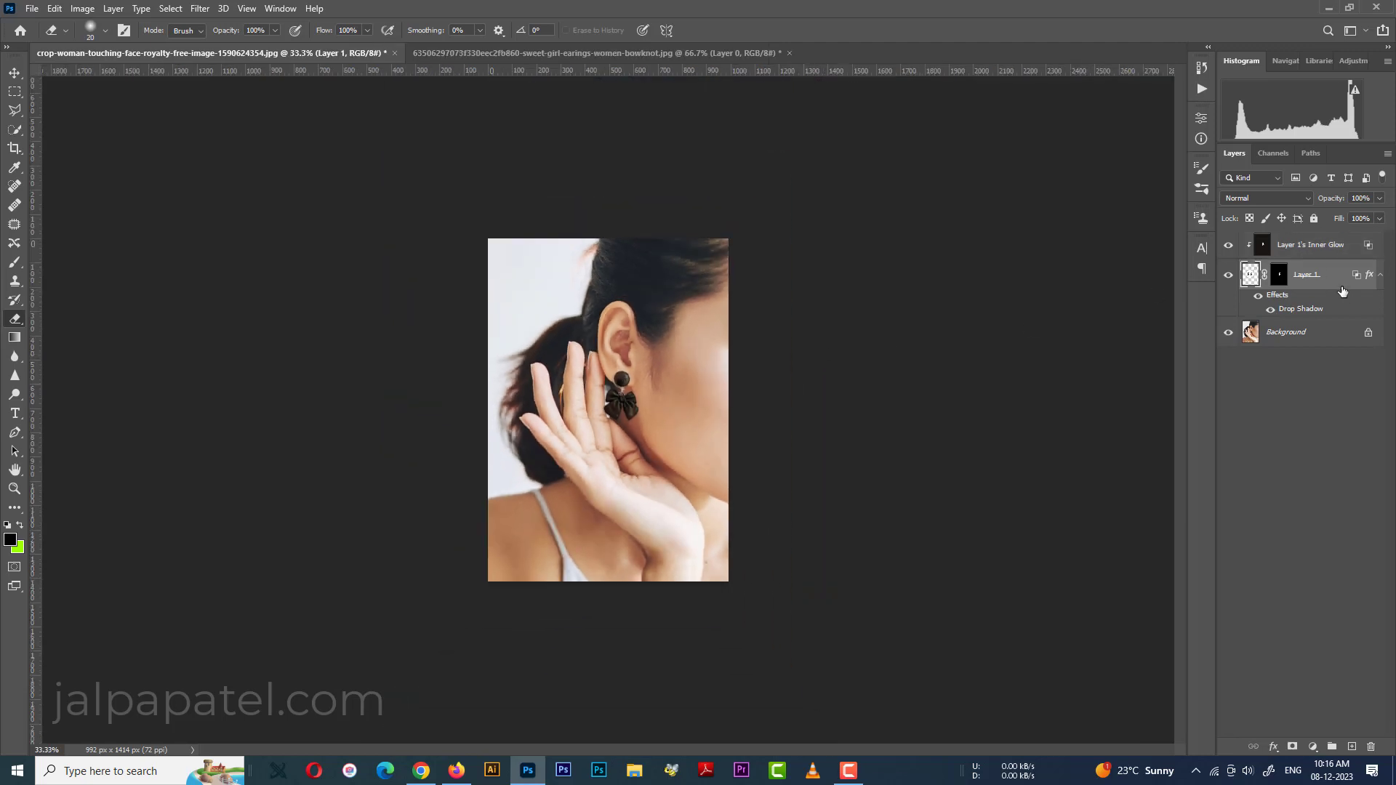
{"action": "double_click", "coordinate": [1343, 291]}
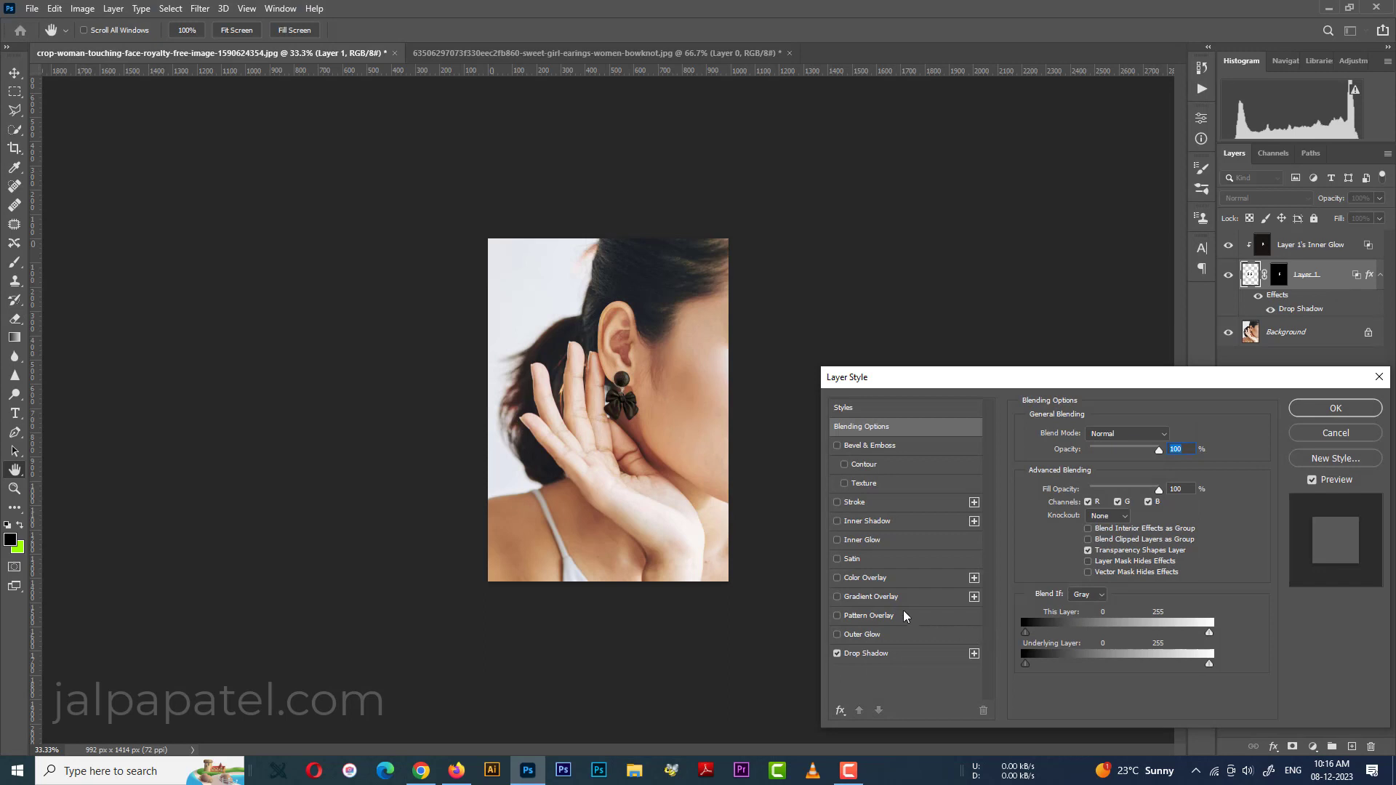
{"action": "left_click", "coordinate": [913, 578]}
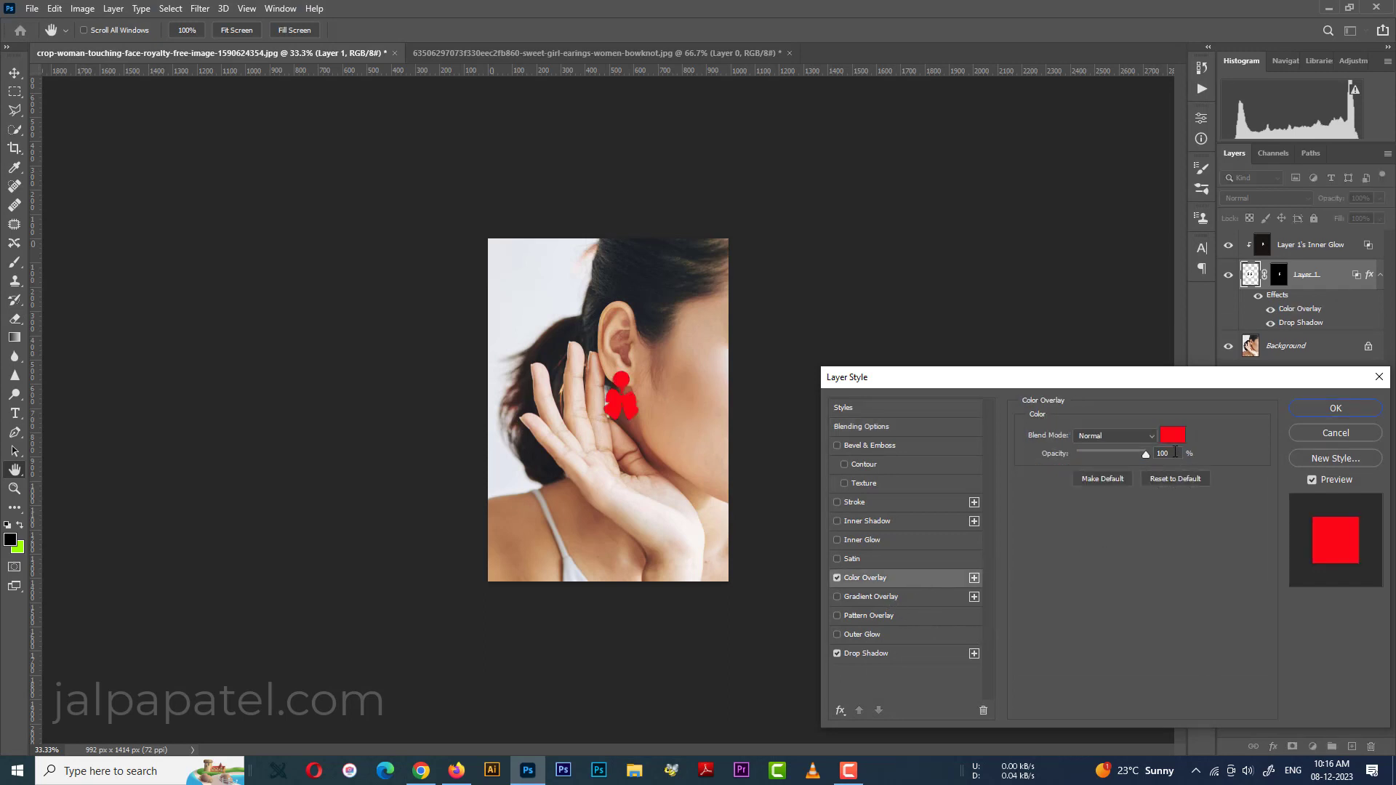
{"action": "left_click", "coordinate": [1142, 435]}
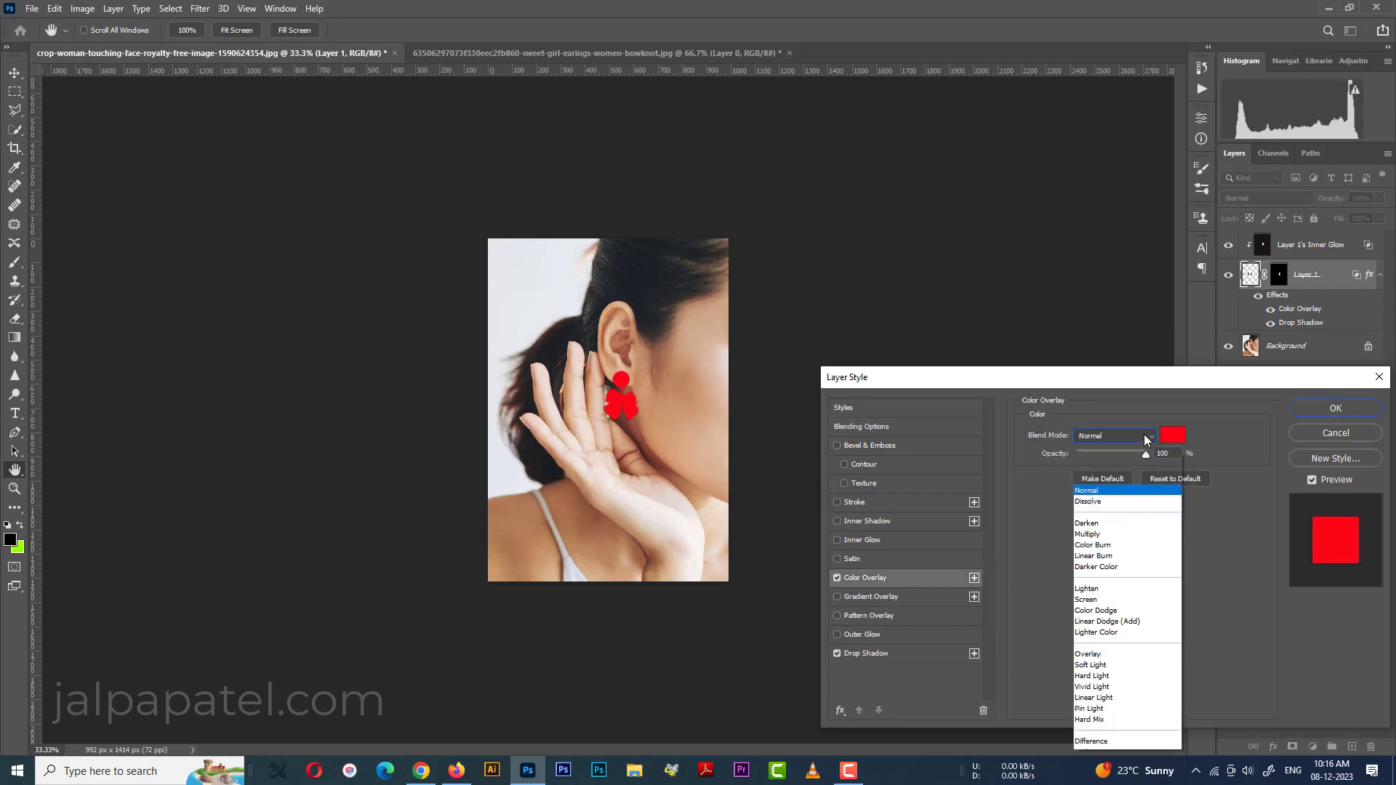
{"action": "left_click", "coordinate": [1110, 732]}
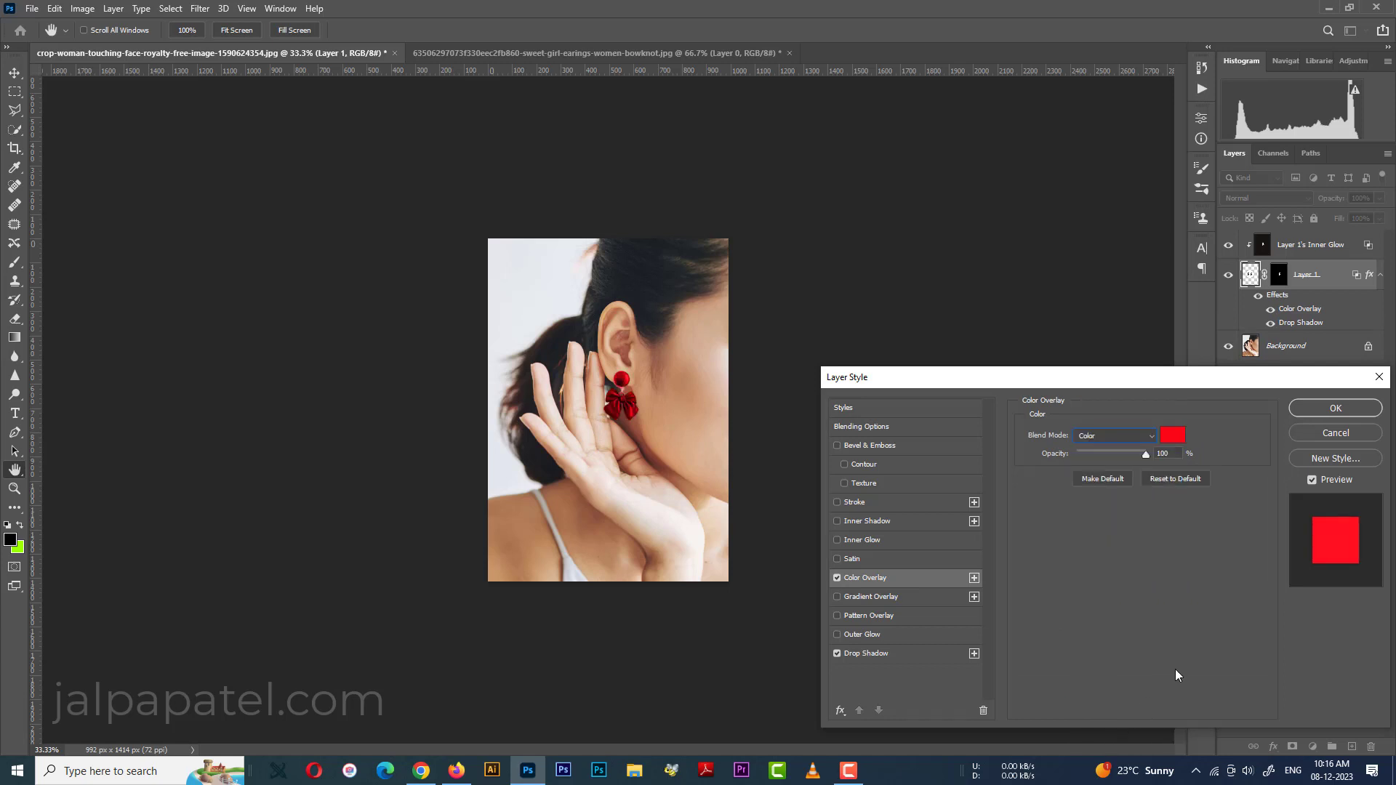
{"action": "left_click", "coordinate": [1172, 434]}
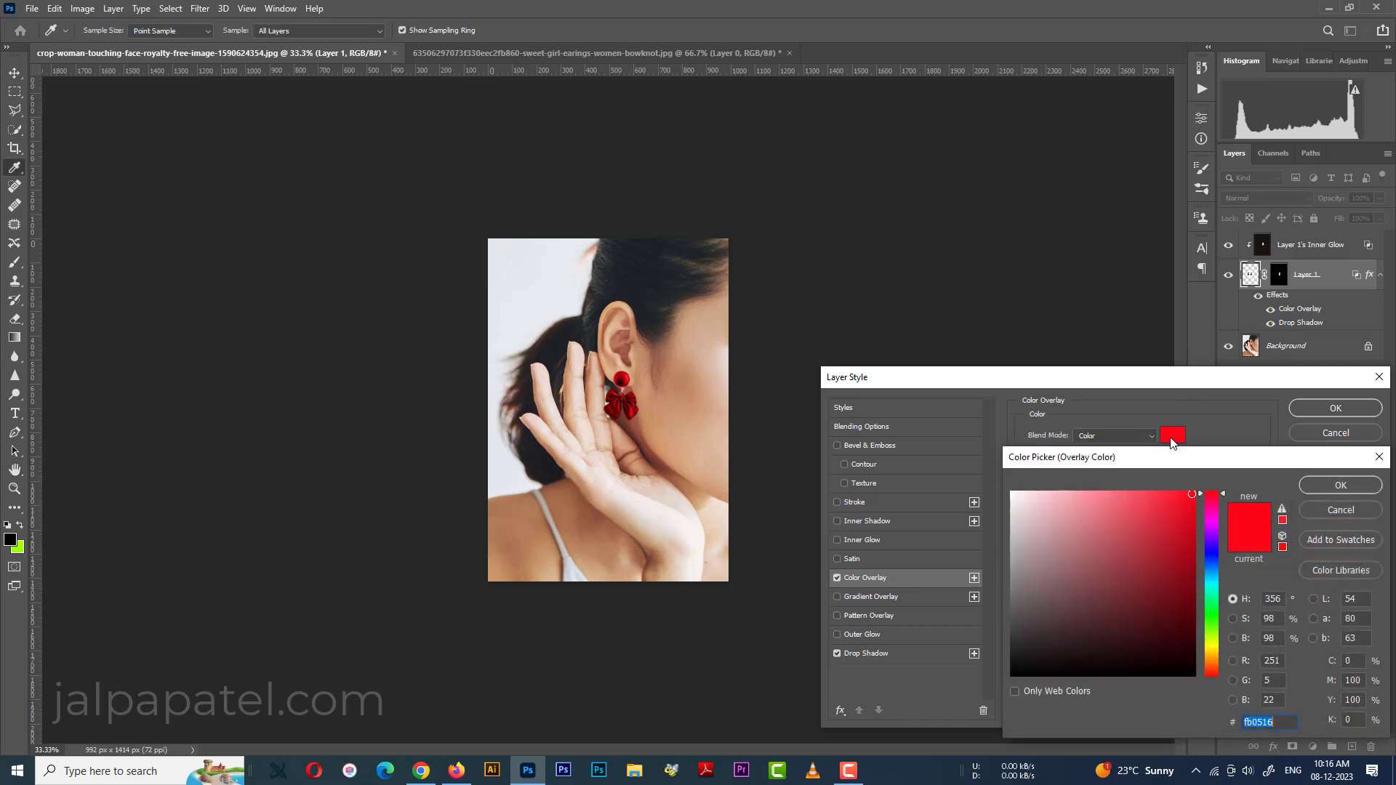
- Try yellow-green, blue and orange-red overlay hues on the earring, including darker shades of the red
{"action": "left_click", "coordinate": [1211, 643]}
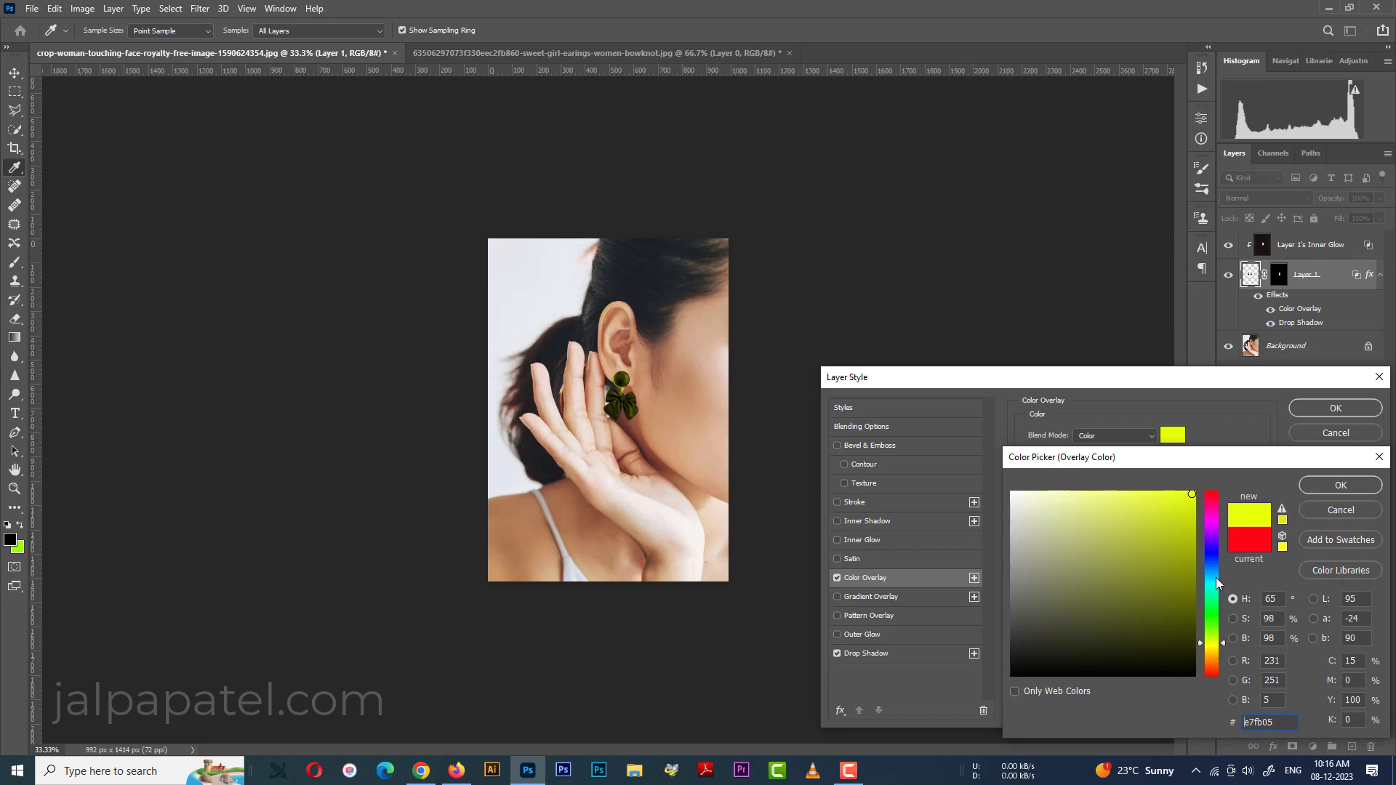
{"action": "left_click", "coordinate": [1213, 549]}
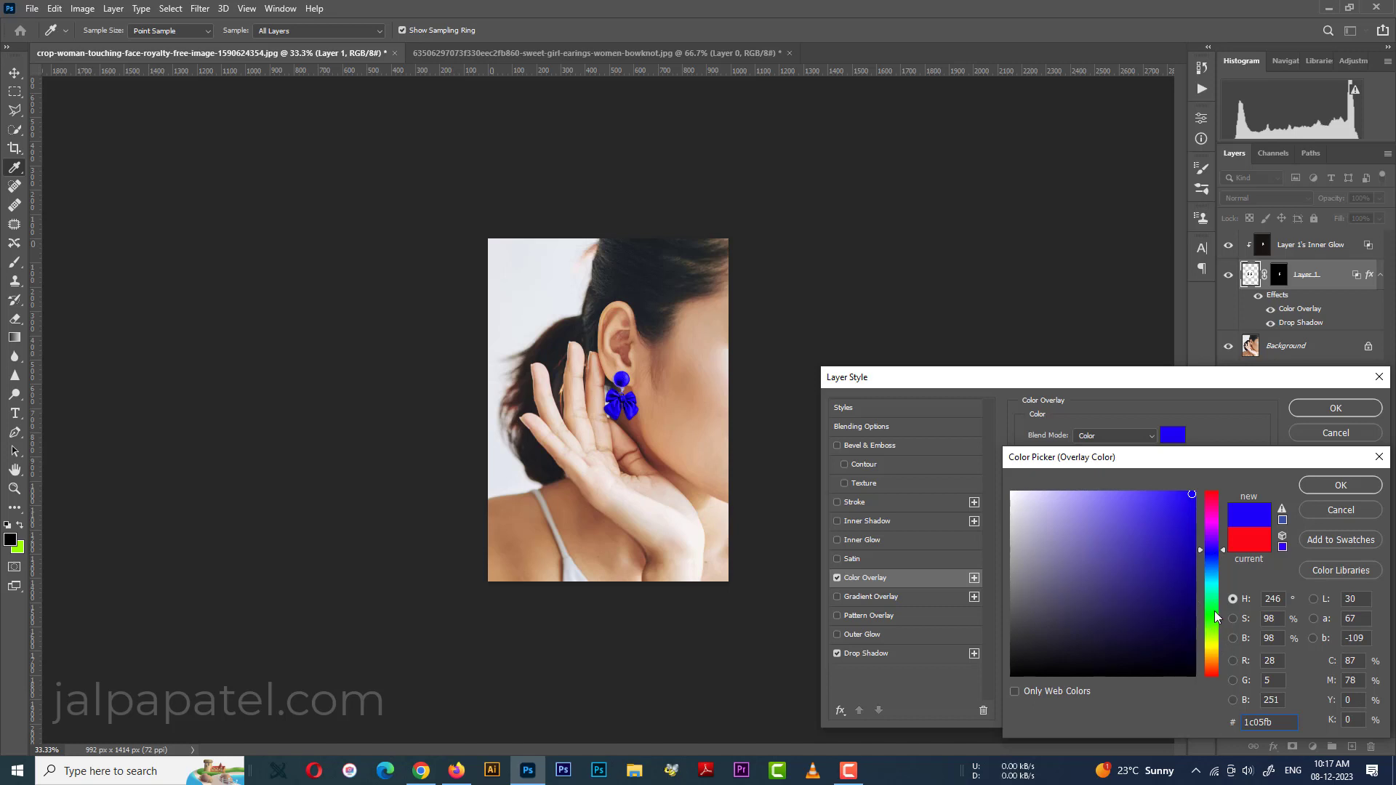
{"action": "left_click", "coordinate": [1211, 674]}
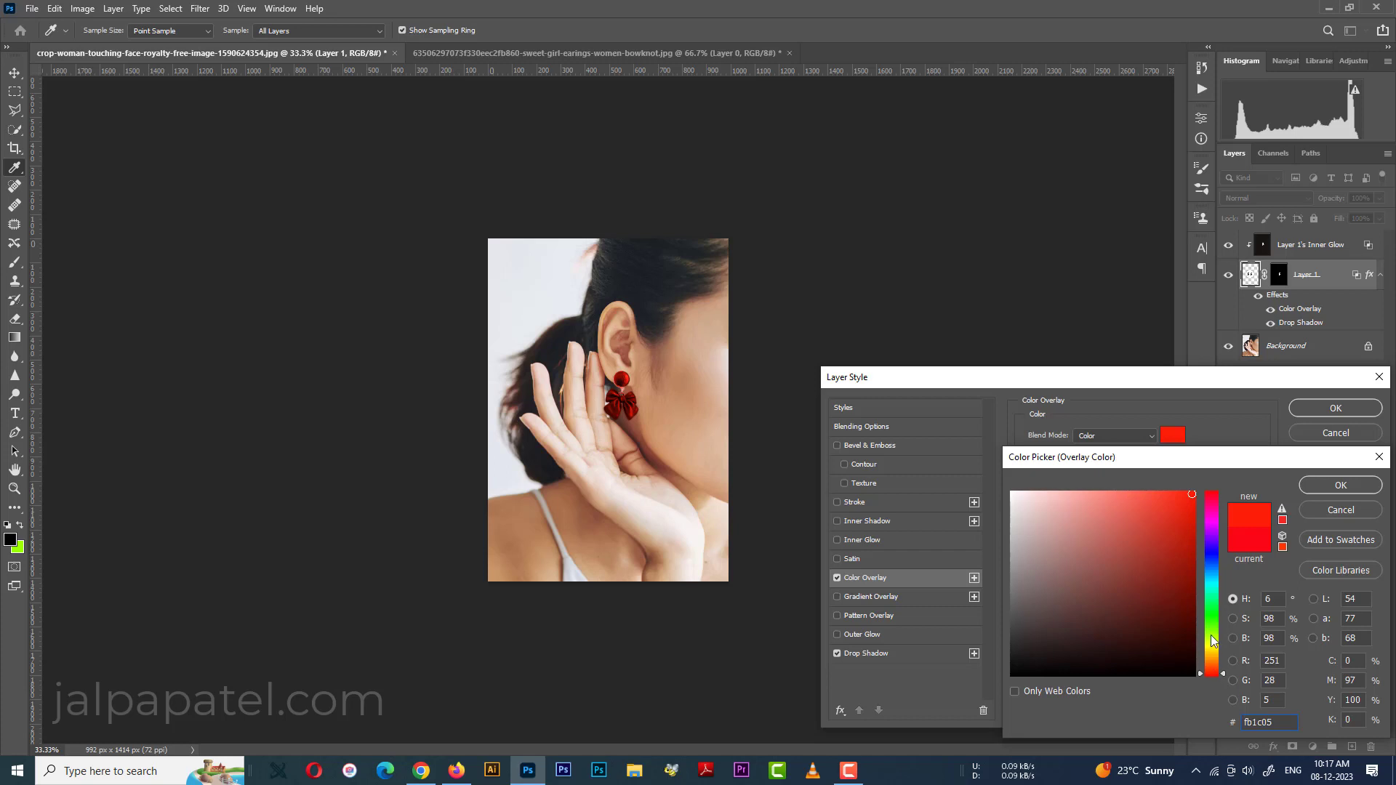
{"action": "left_click", "coordinate": [1179, 556]}
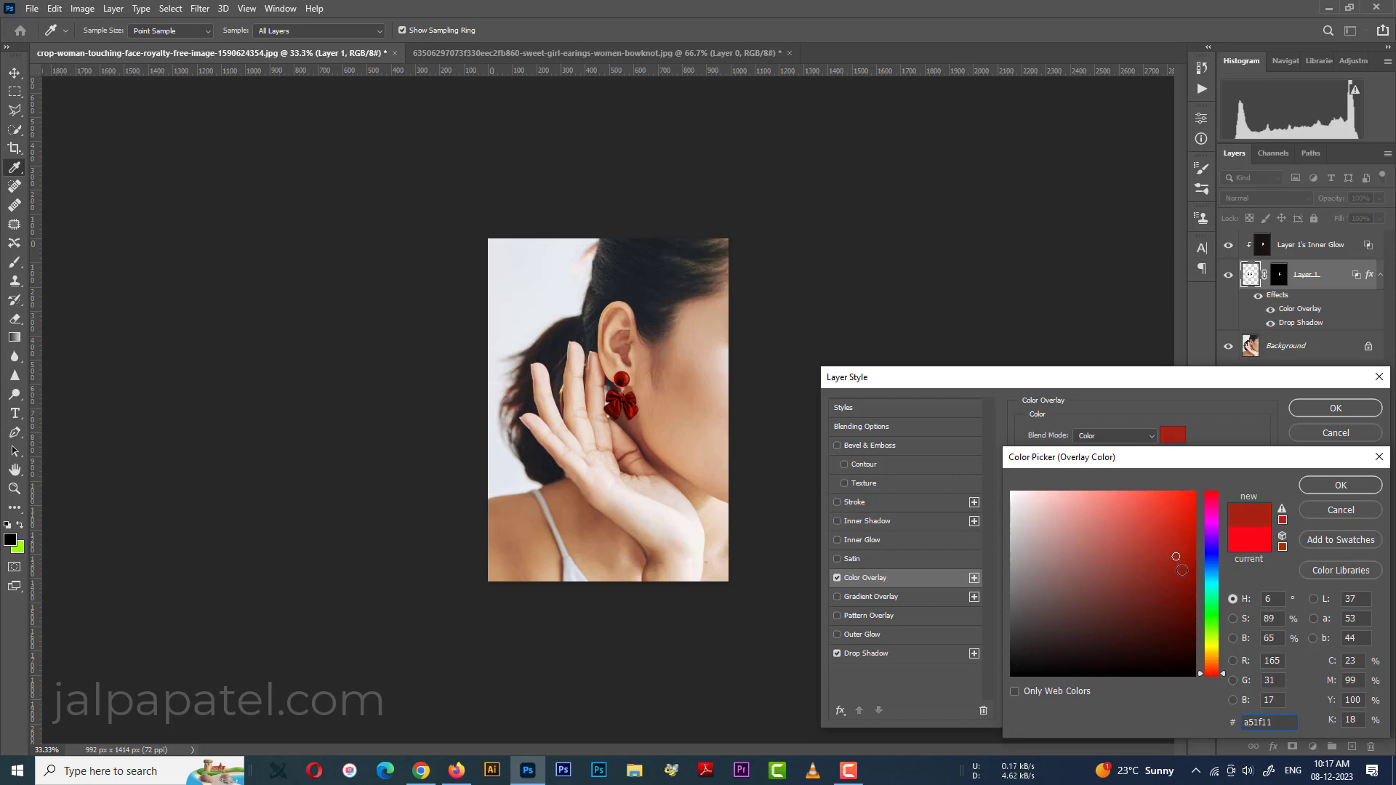
{"action": "left_click", "coordinate": [1186, 586]}
{"action": "left_click_drag", "start_coordinate": [1186, 586], "coordinate": [1179, 539]}
- Try cyan 10afbd and several magenta shades, such as bd10a7 and f405d5, as the earring's overlay color
{"action": "left_click", "coordinate": [1213, 581]}
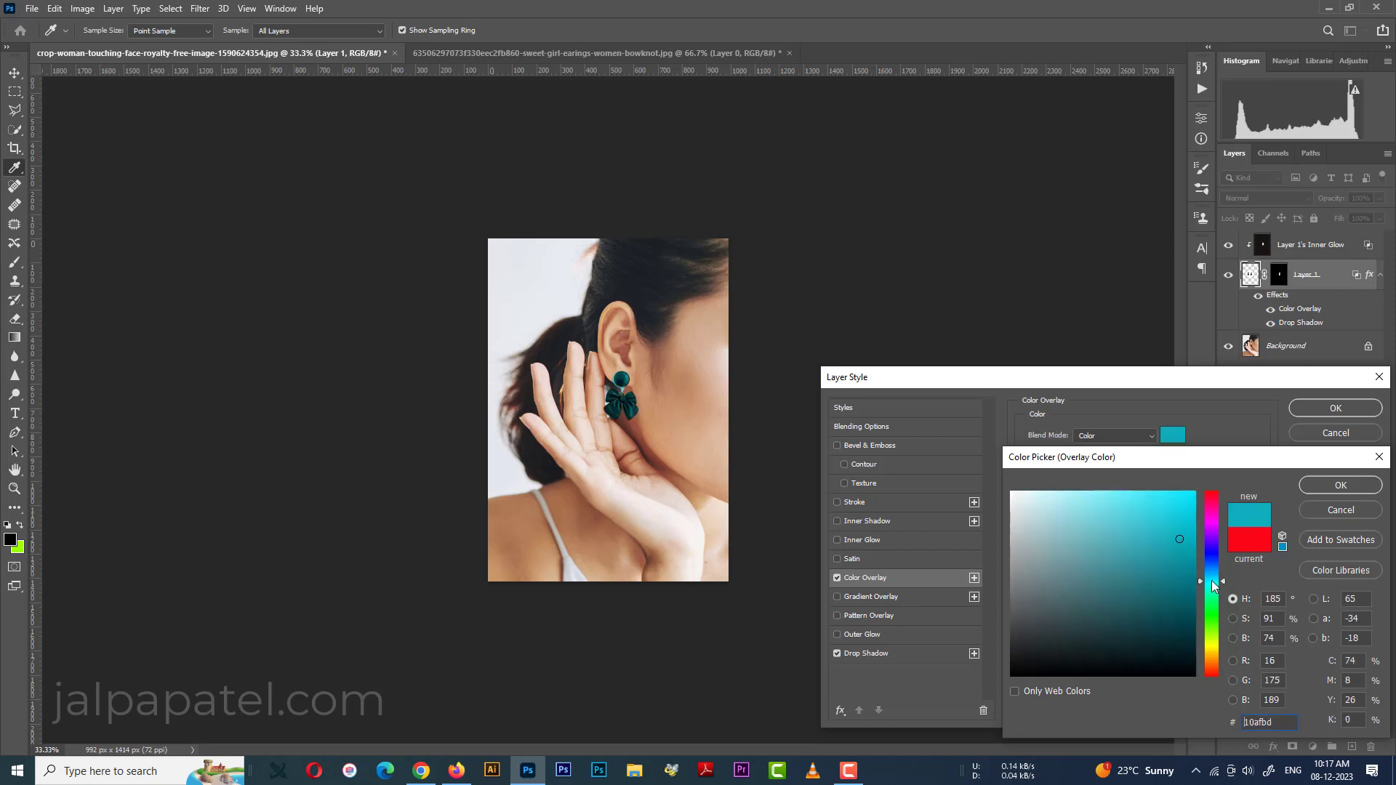
{"action": "left_click", "coordinate": [1210, 521]}
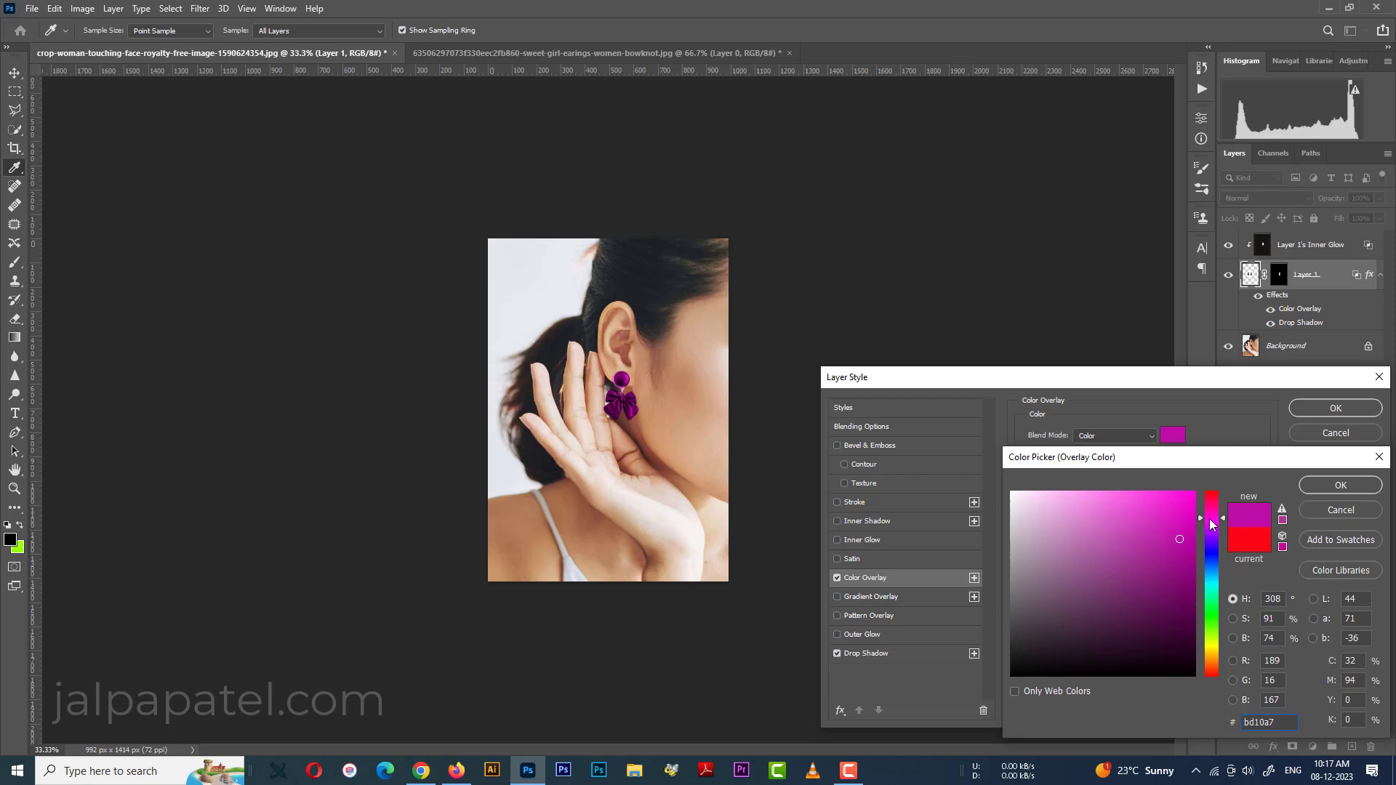
{"action": "left_click", "coordinate": [1192, 499]}
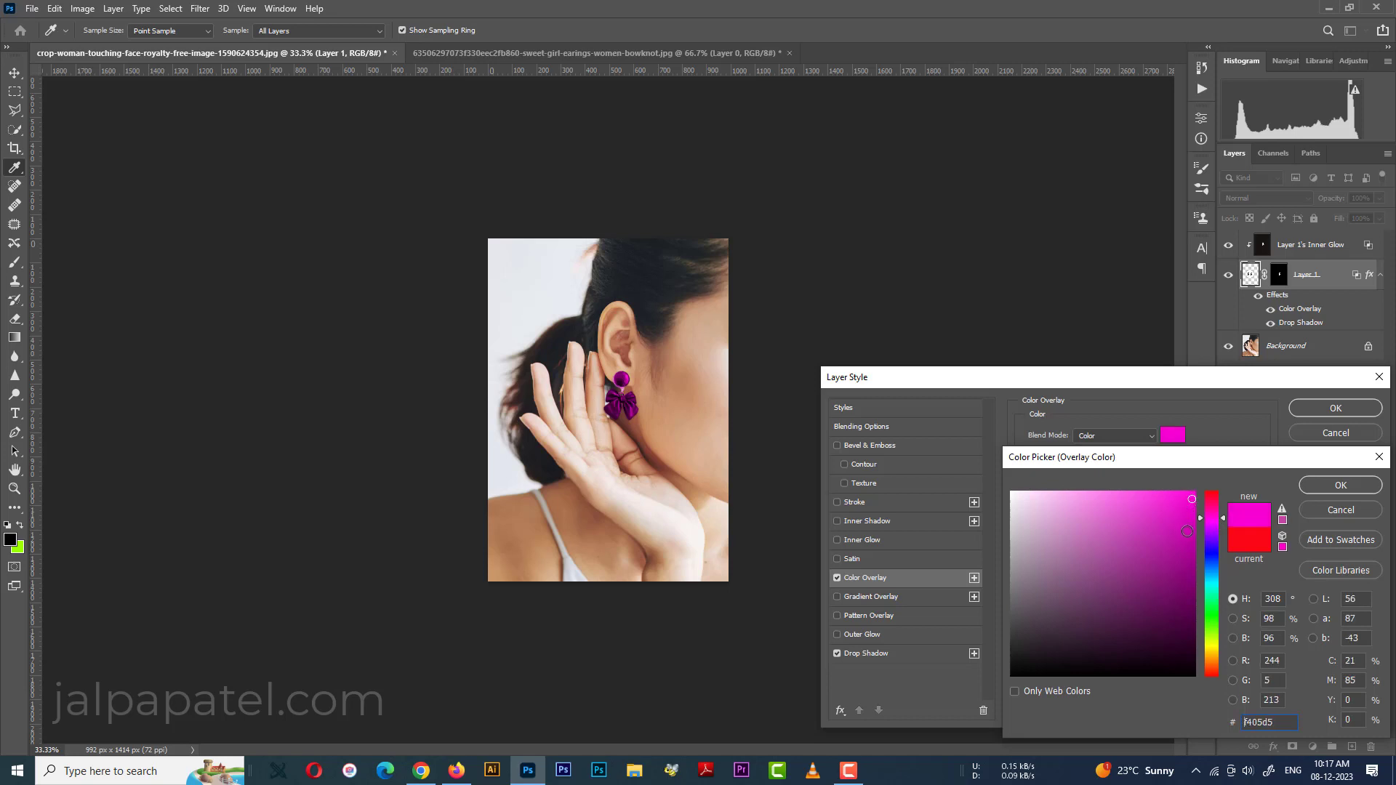
{"action": "left_click", "coordinate": [1178, 538]}
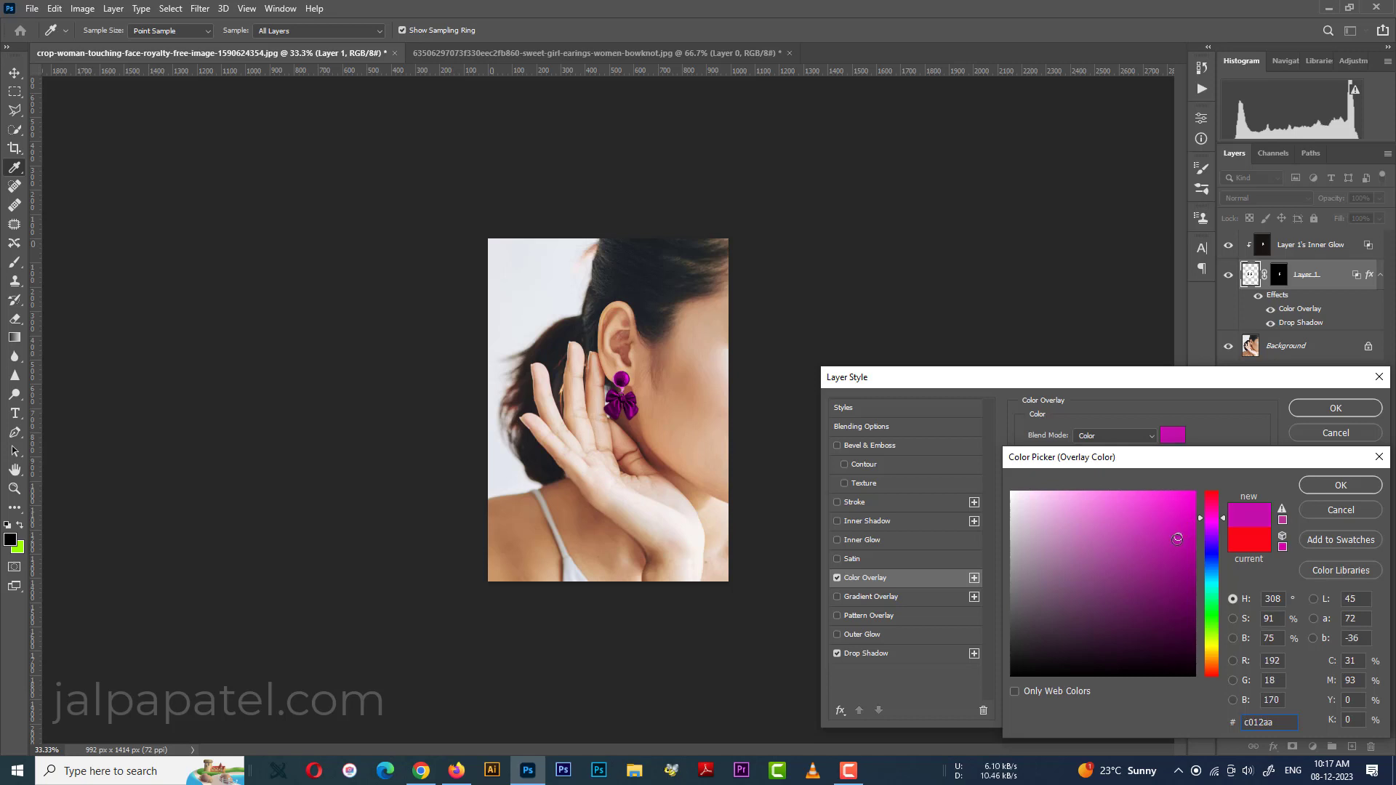
- Set the earring's overlay color to a dark red with a hue of 359° and apply the layer style
{"action": "left_click", "coordinate": [1212, 493]}
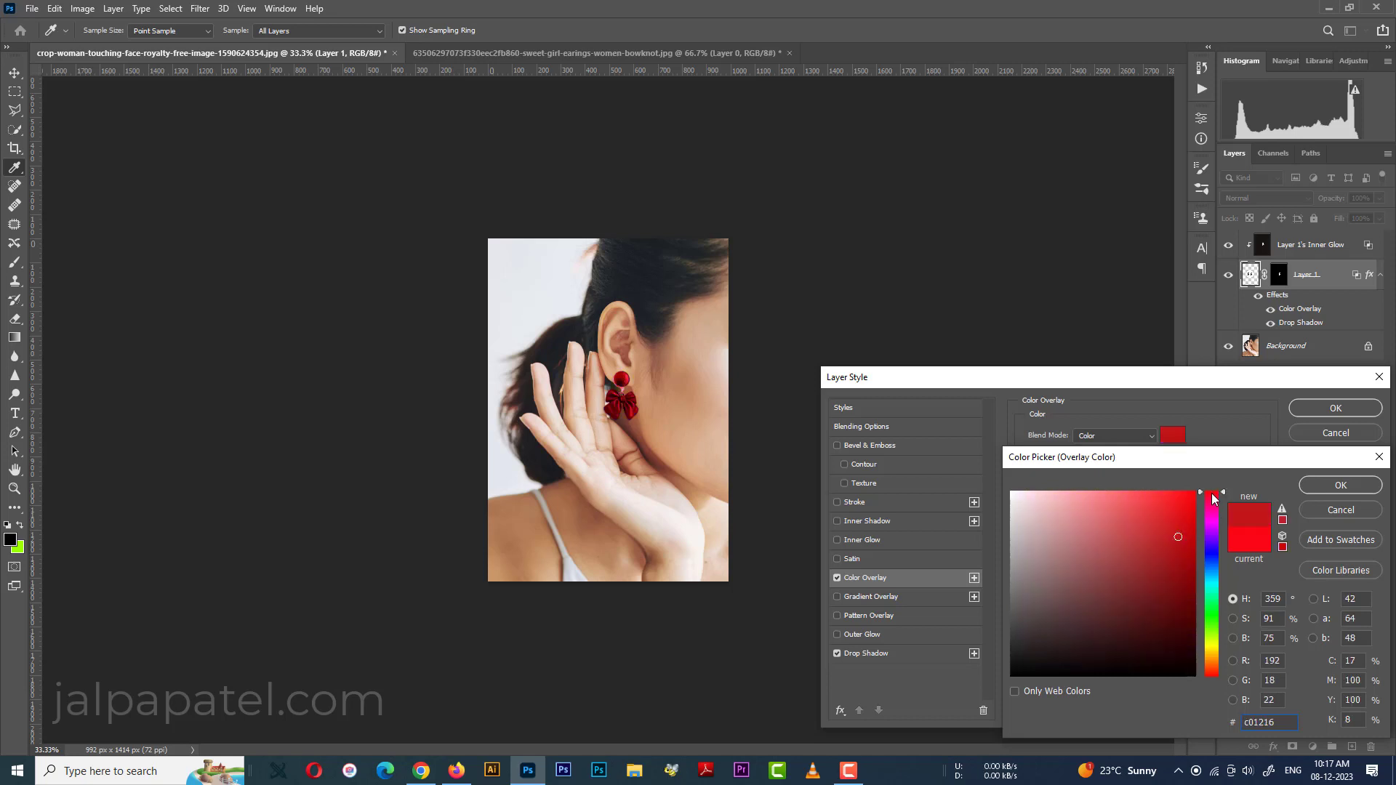
{"action": "left_click", "coordinate": [1190, 500]}
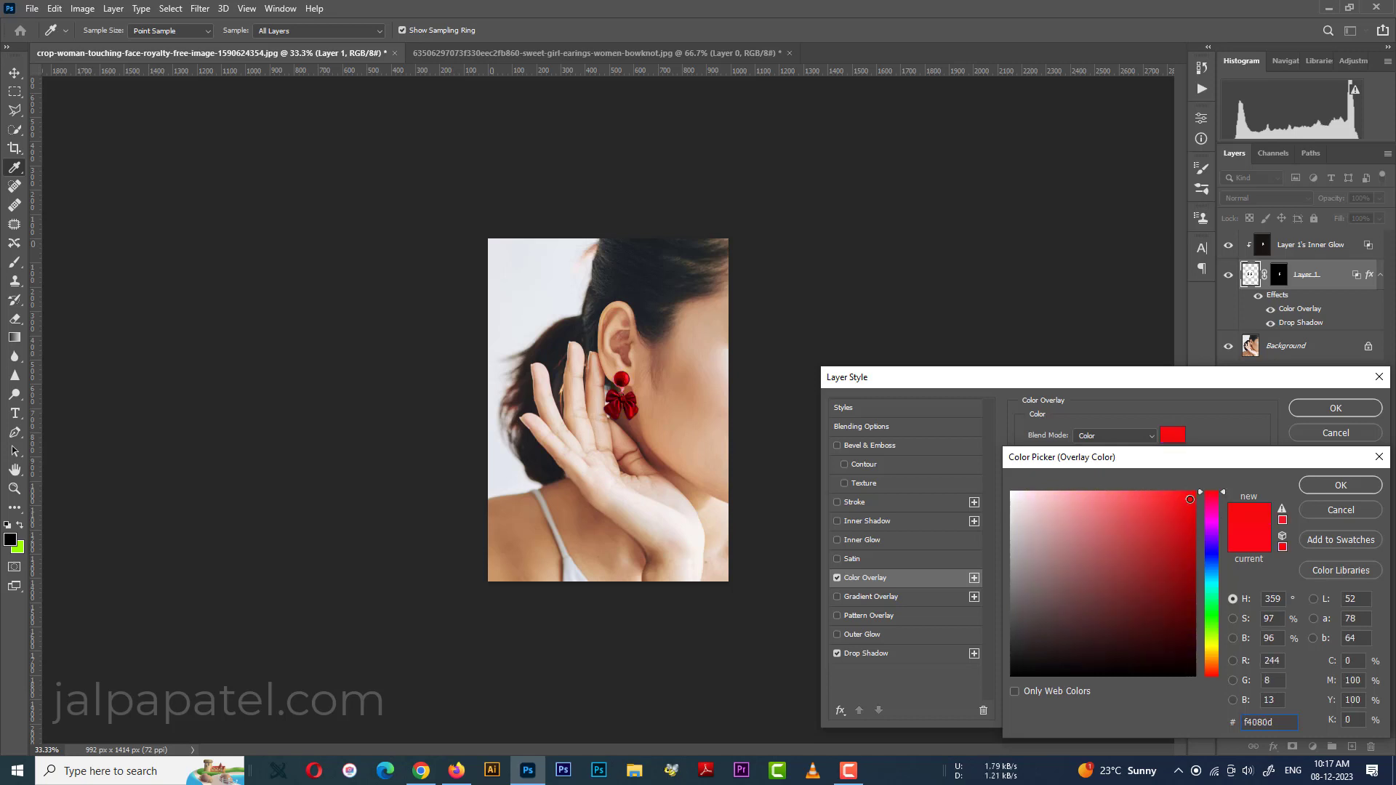
{"action": "left_click", "coordinate": [1181, 579]}
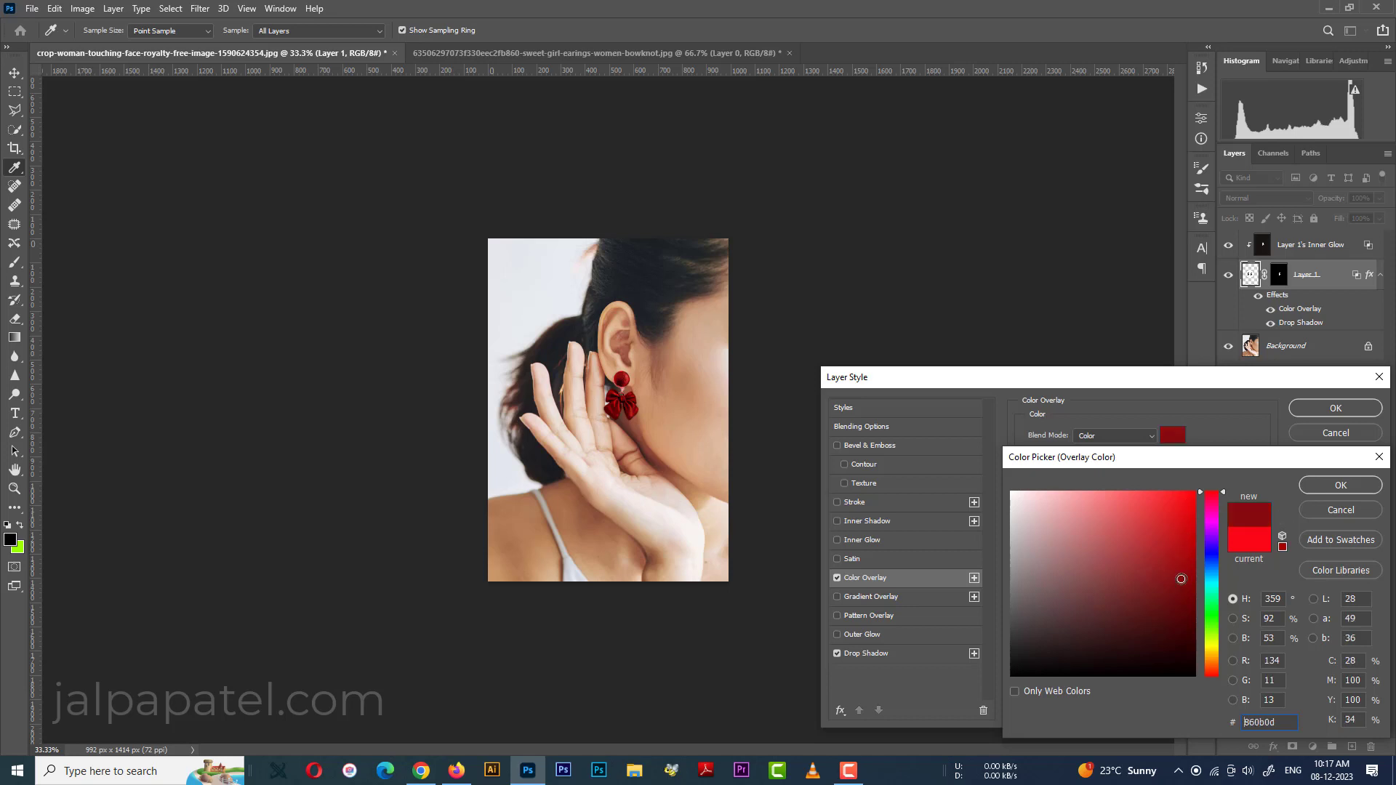
{"action": "left_click", "coordinate": [1186, 565]}
{"action": "left_click", "coordinate": [1329, 486]}
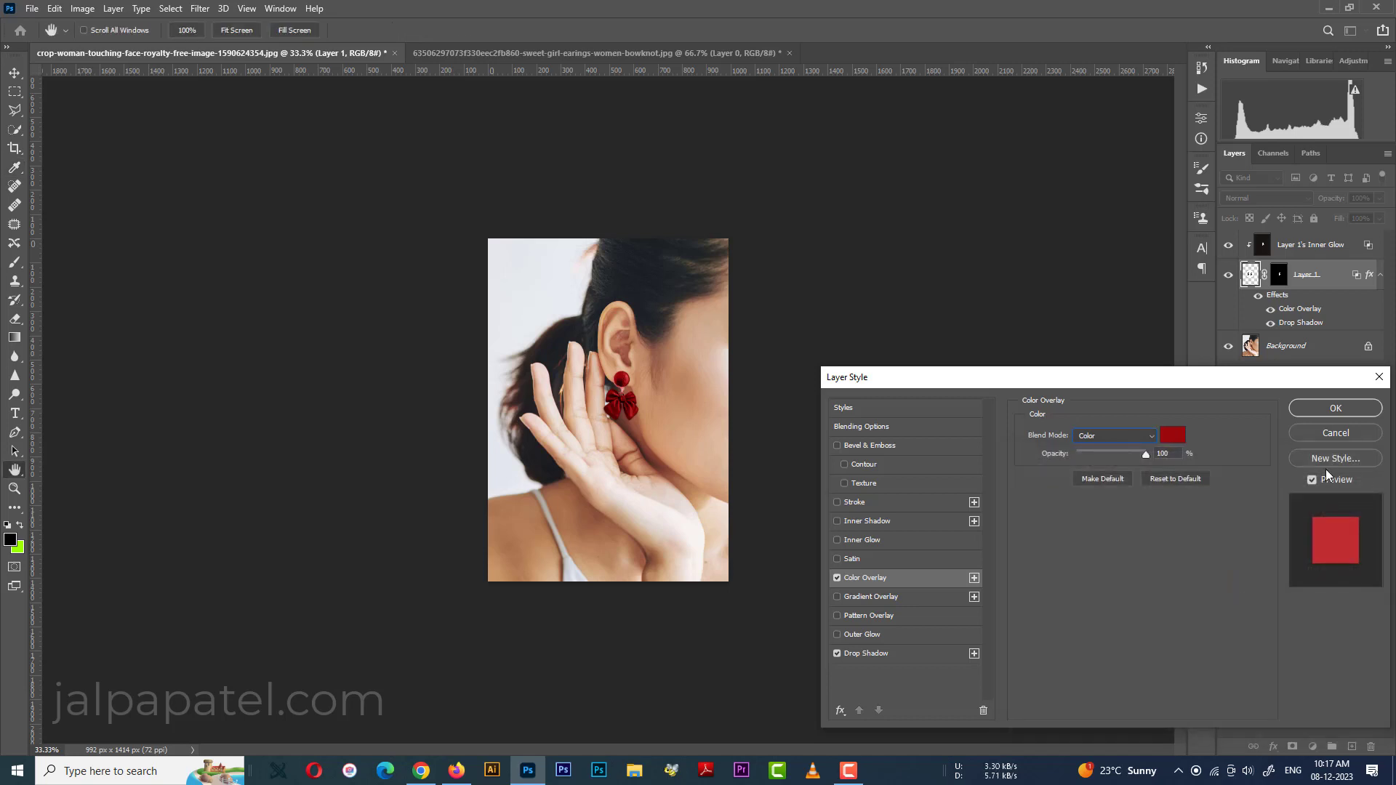
{"action": "left_click", "coordinate": [1327, 410]}
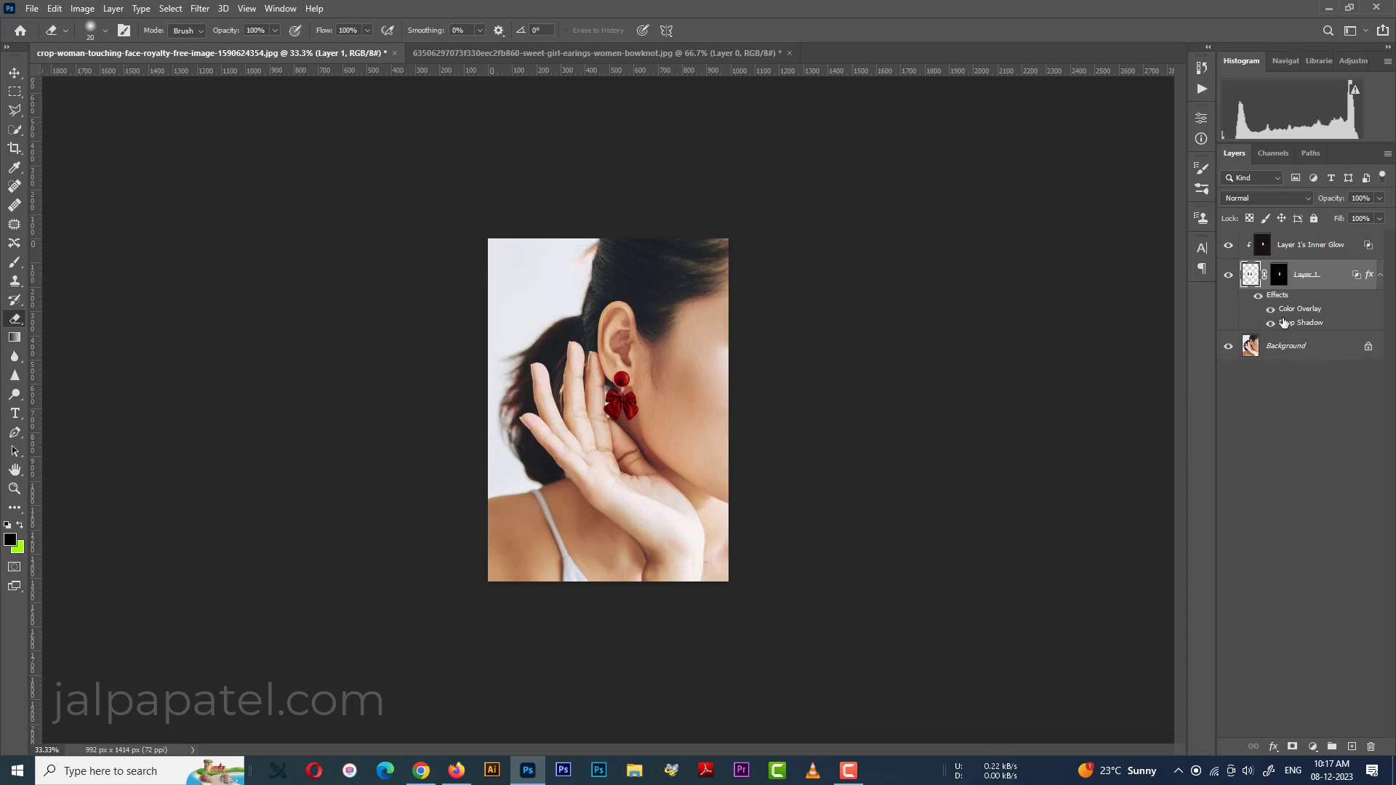
- Group the earring layer with its inner glow layer, and compare the photo with the group hidden and shown
{"action": "key", "text": "ctrl+minus"}
{"action": "key", "text": "ctrl+minus"}
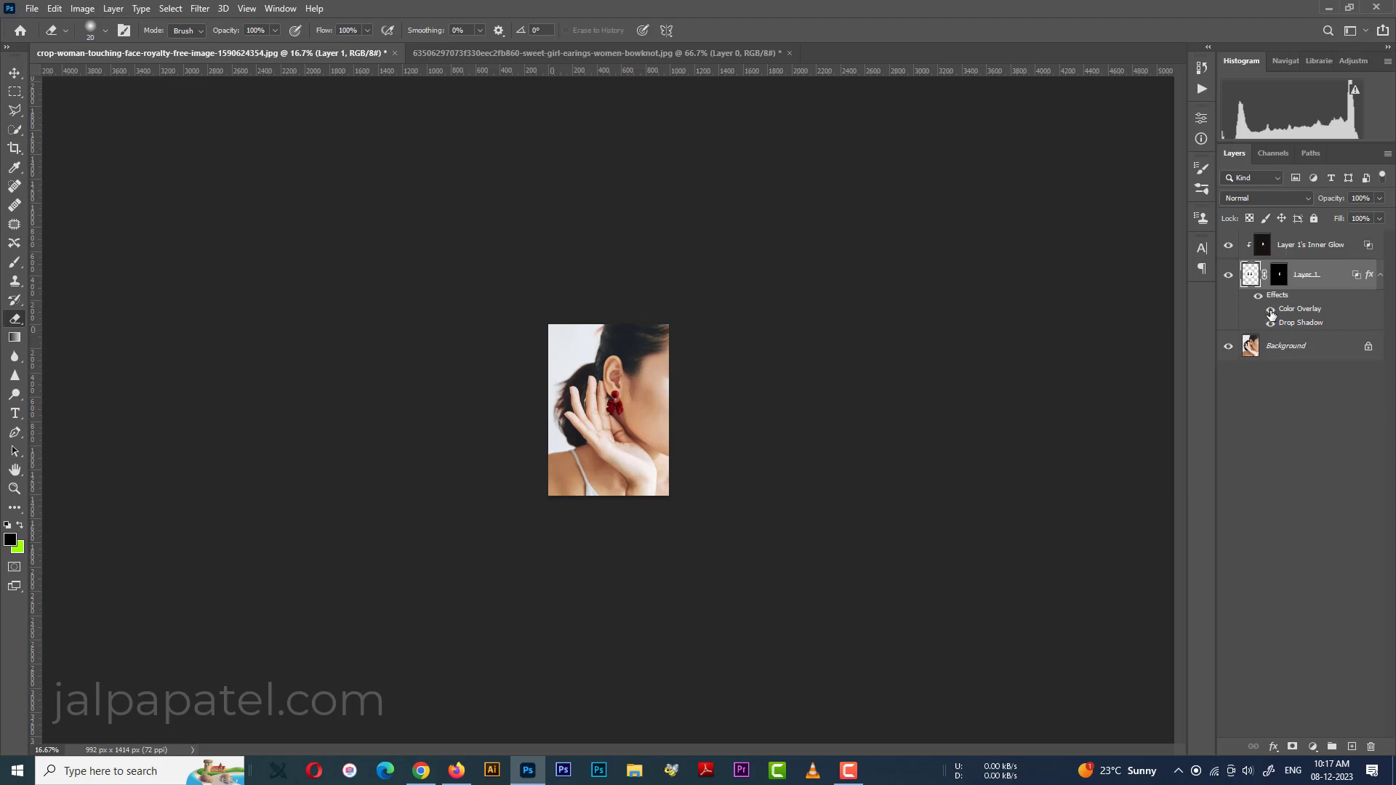
{"action": "key", "text": "ctrl+plus"}
{"action": "key", "text": "ctrl+plus"}
{"action": "key", "text": "ctrl+plus"}
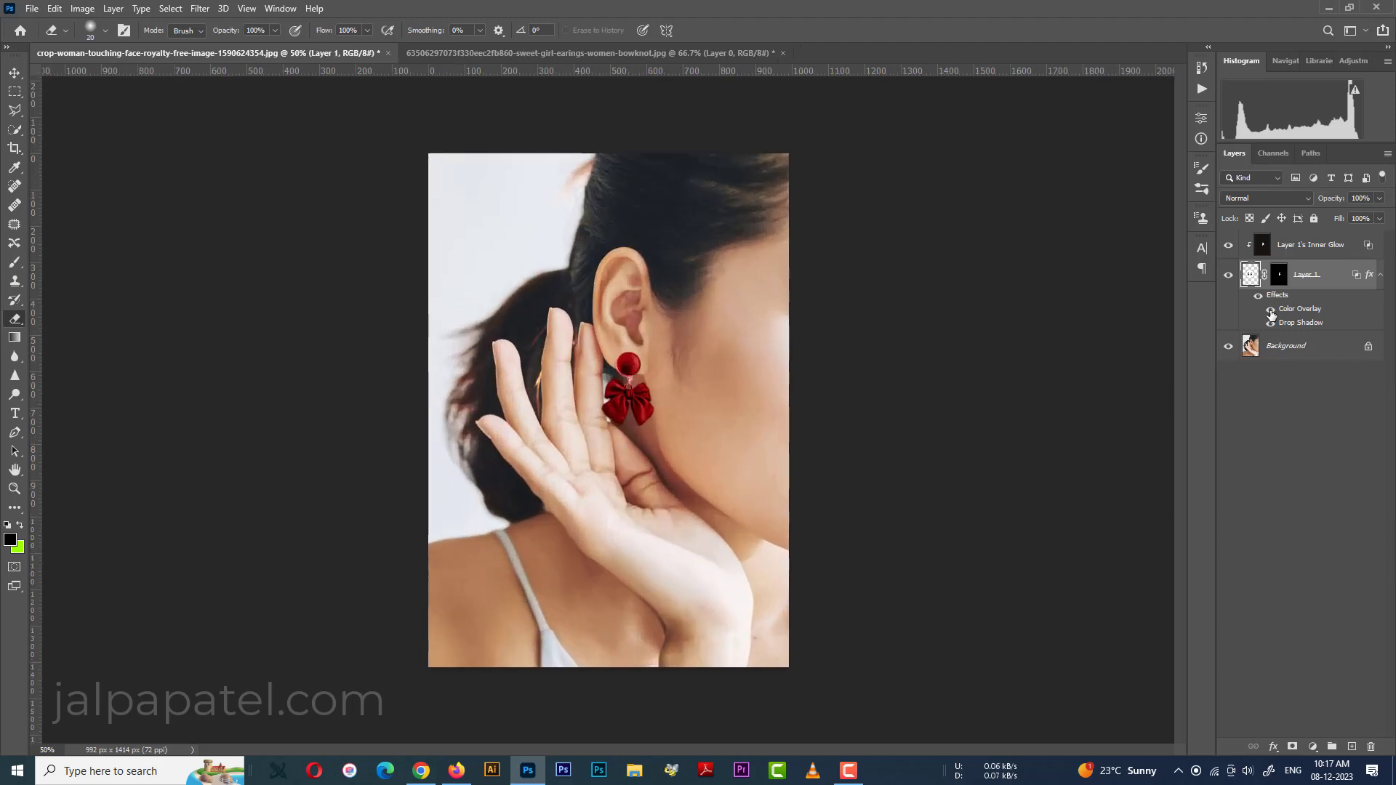
{"action": "left_click", "coordinate": [1319, 255]}
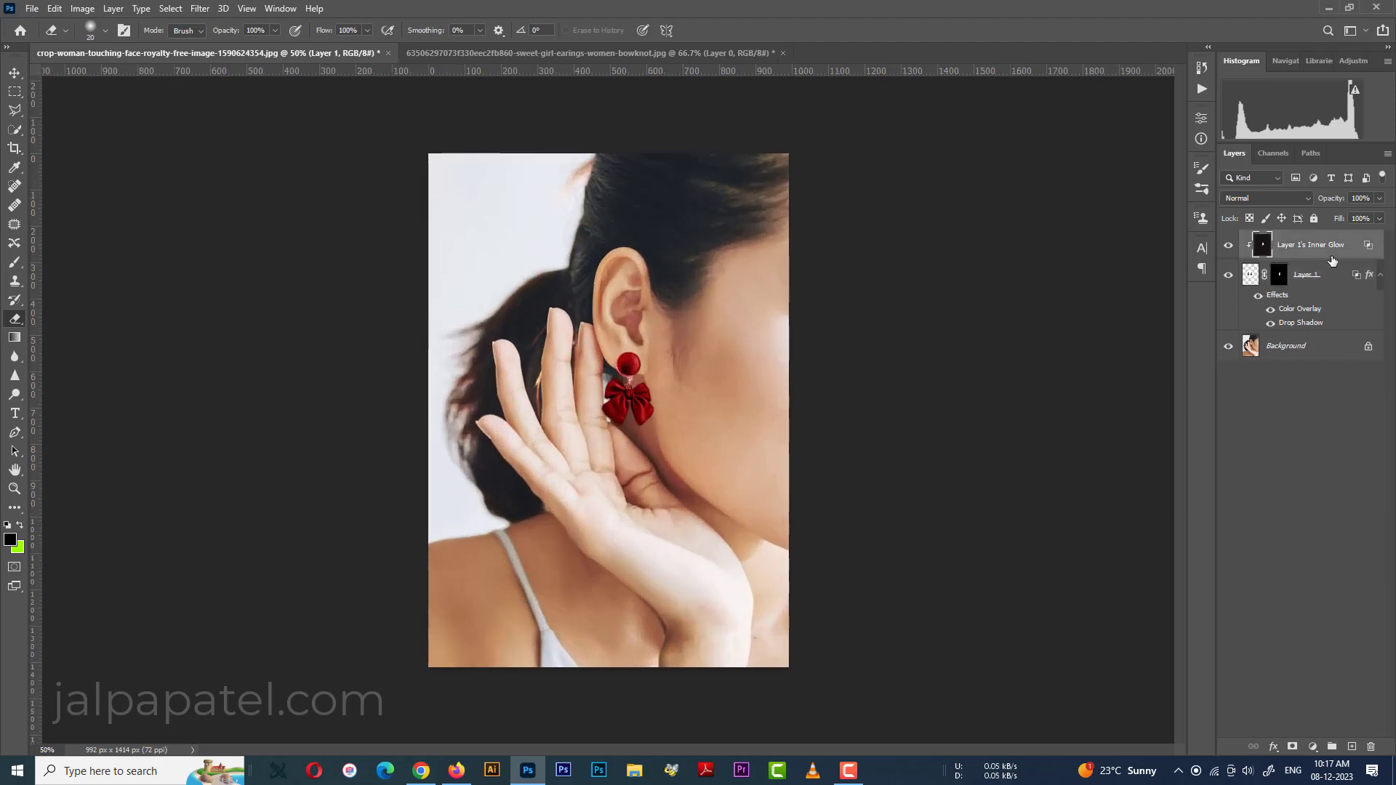
{"action": "left_click", "coordinate": [1334, 303], "text": "shift"}
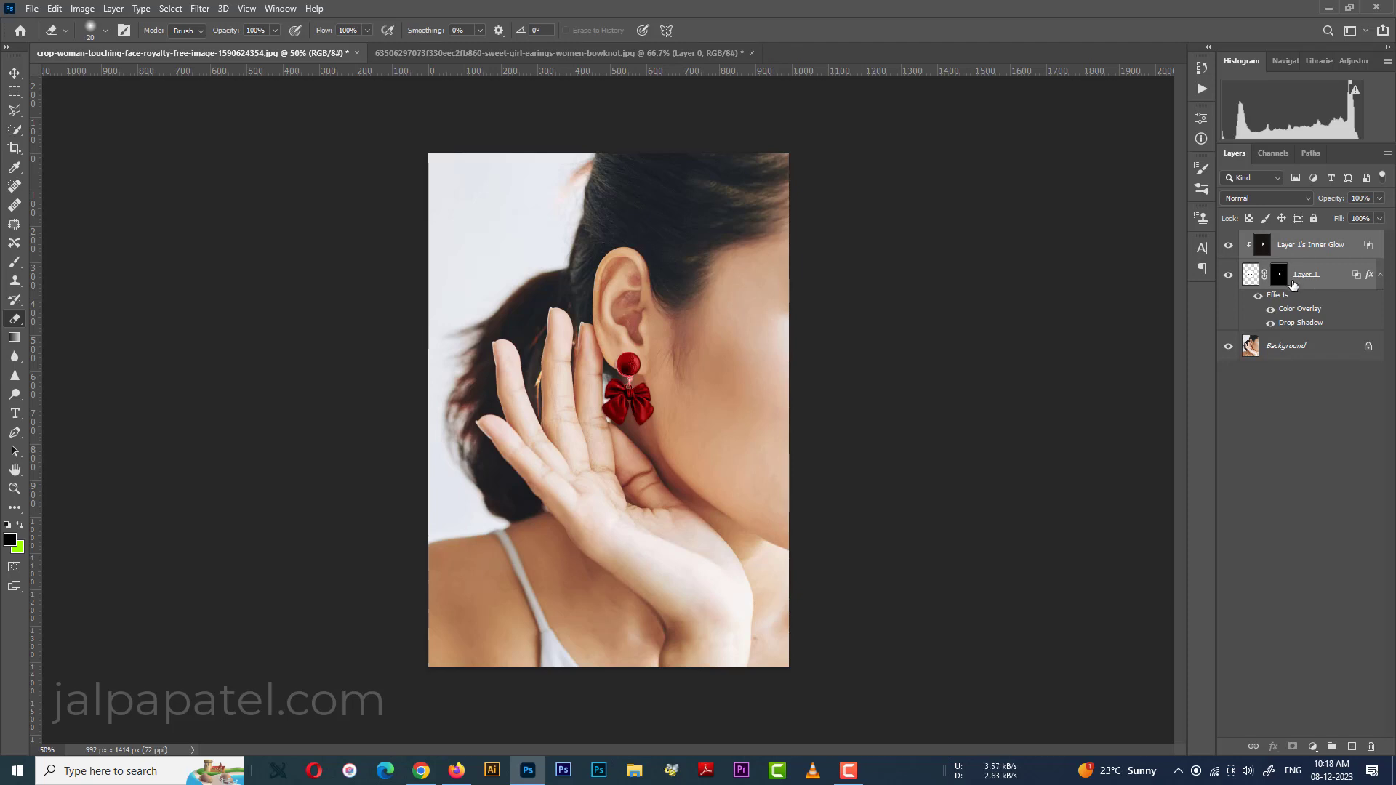
{"action": "key", "text": "ctrl+g"}
{"action": "left_click", "coordinate": [1230, 240]}
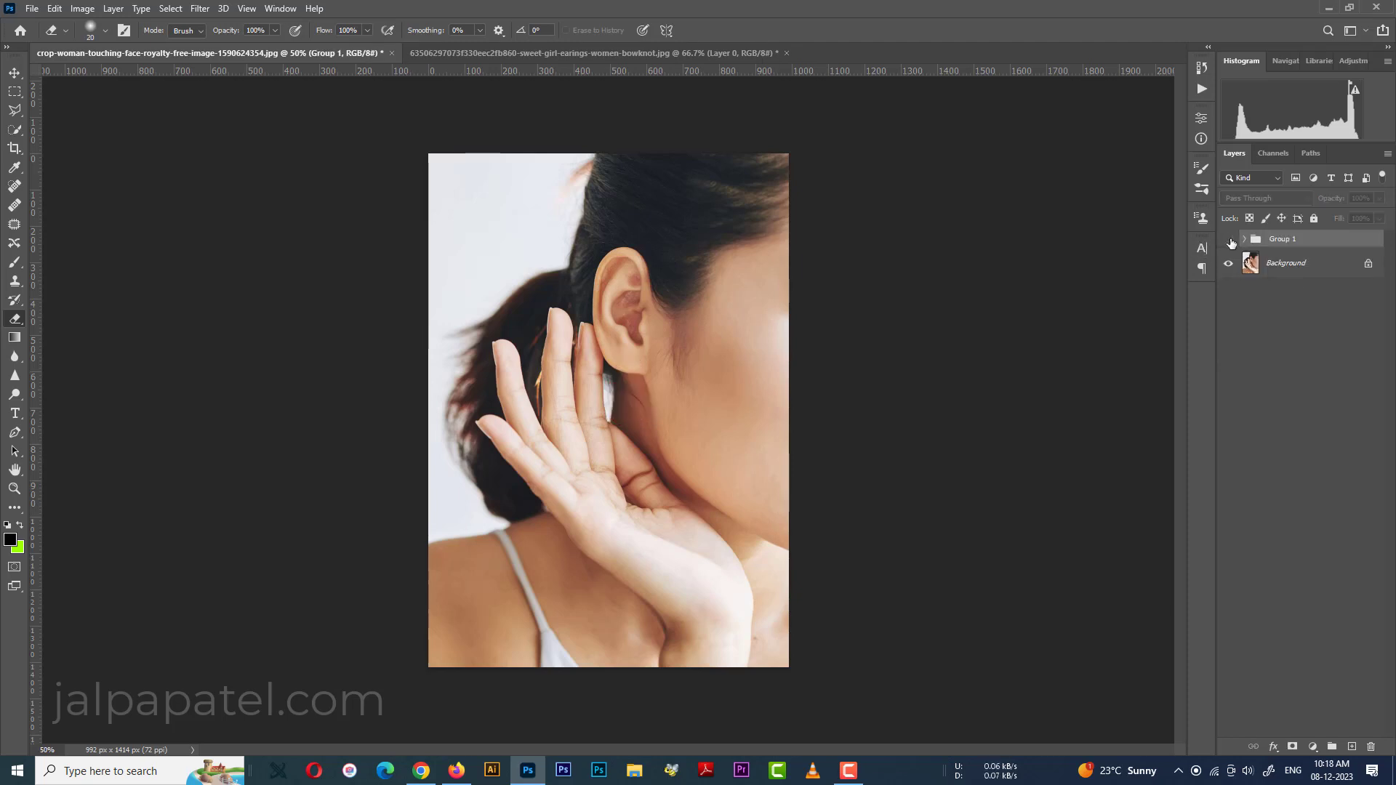
{"action": "left_click", "coordinate": [1230, 240]}
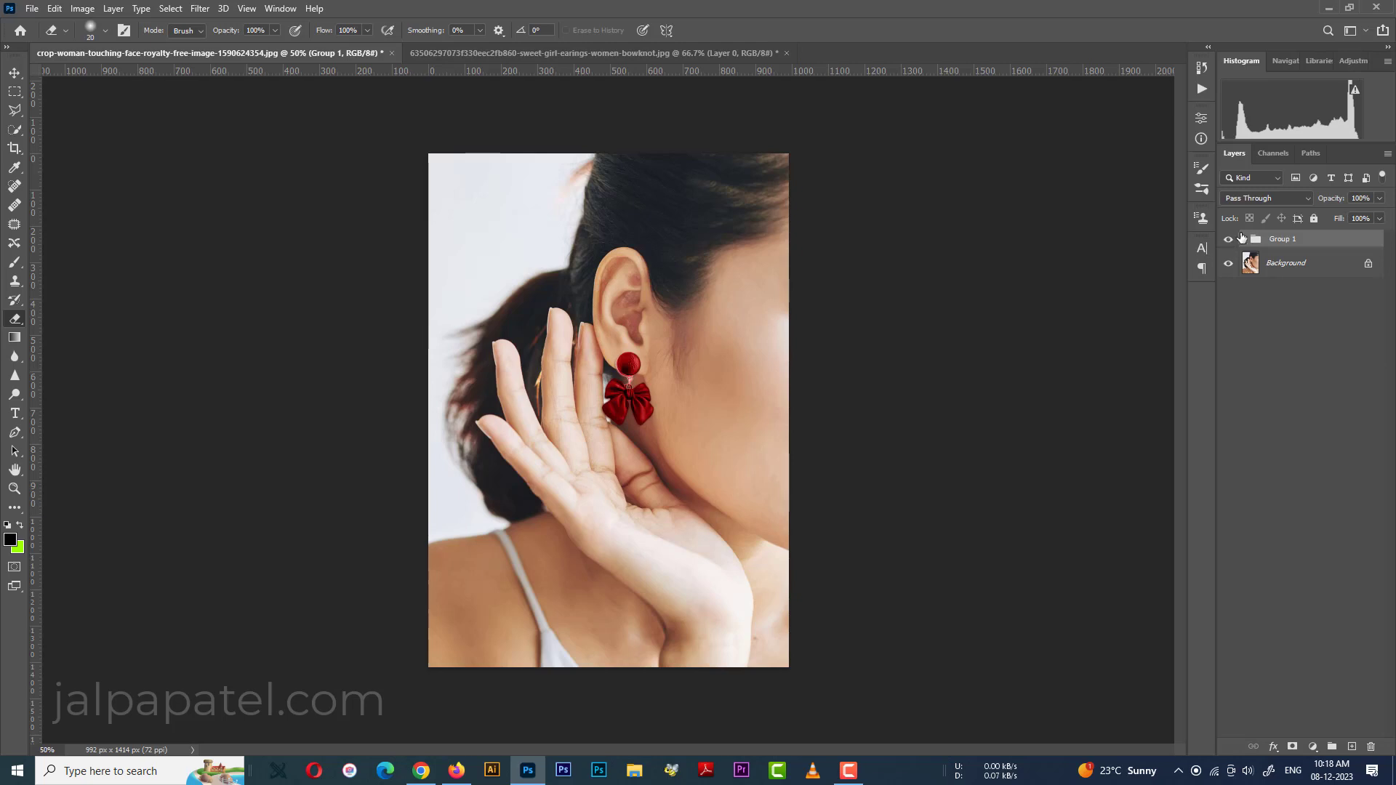
- Hide the Color Overlay effect inside the earring group and compare the photo with the earring layer off and on
{"action": "left_click", "coordinate": [1244, 239]}
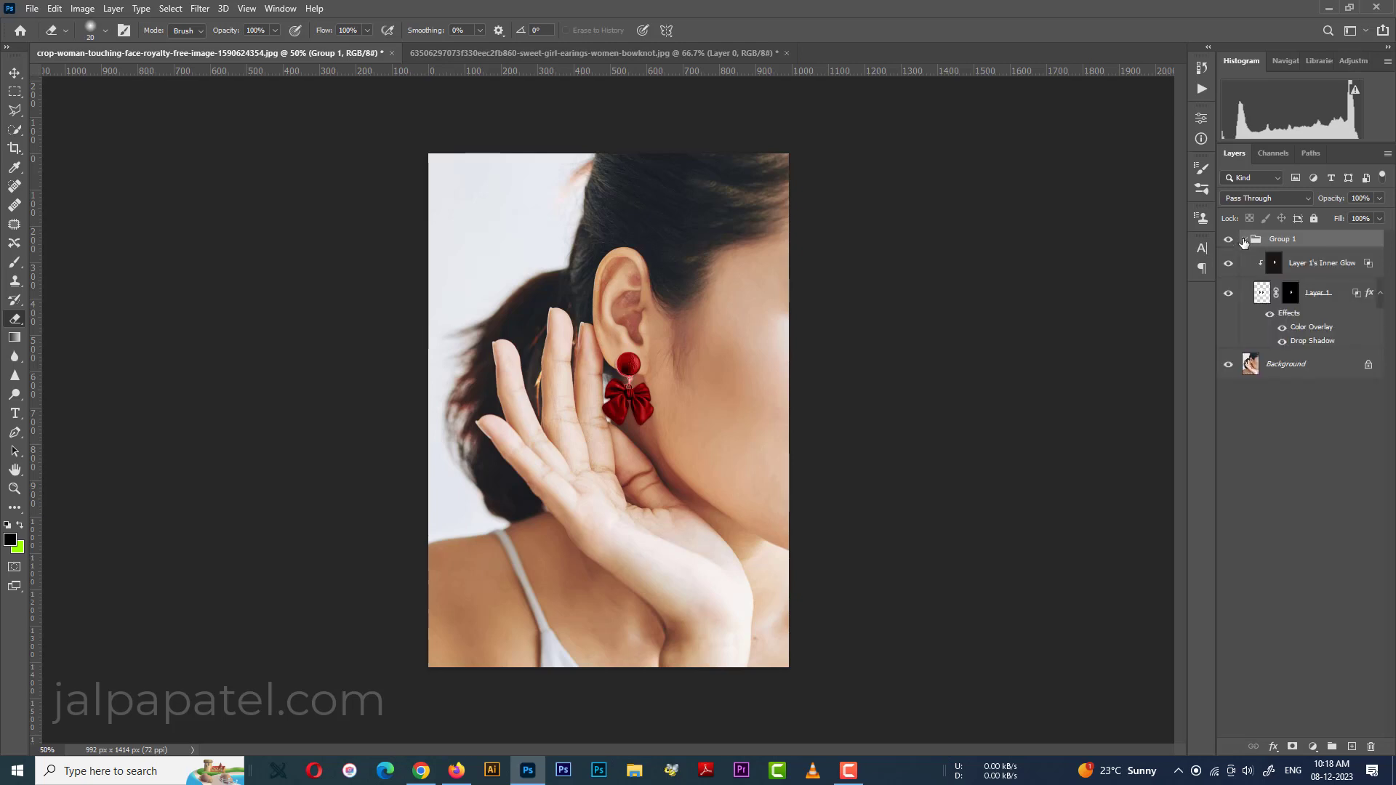
{"action": "left_click", "coordinate": [1281, 328]}
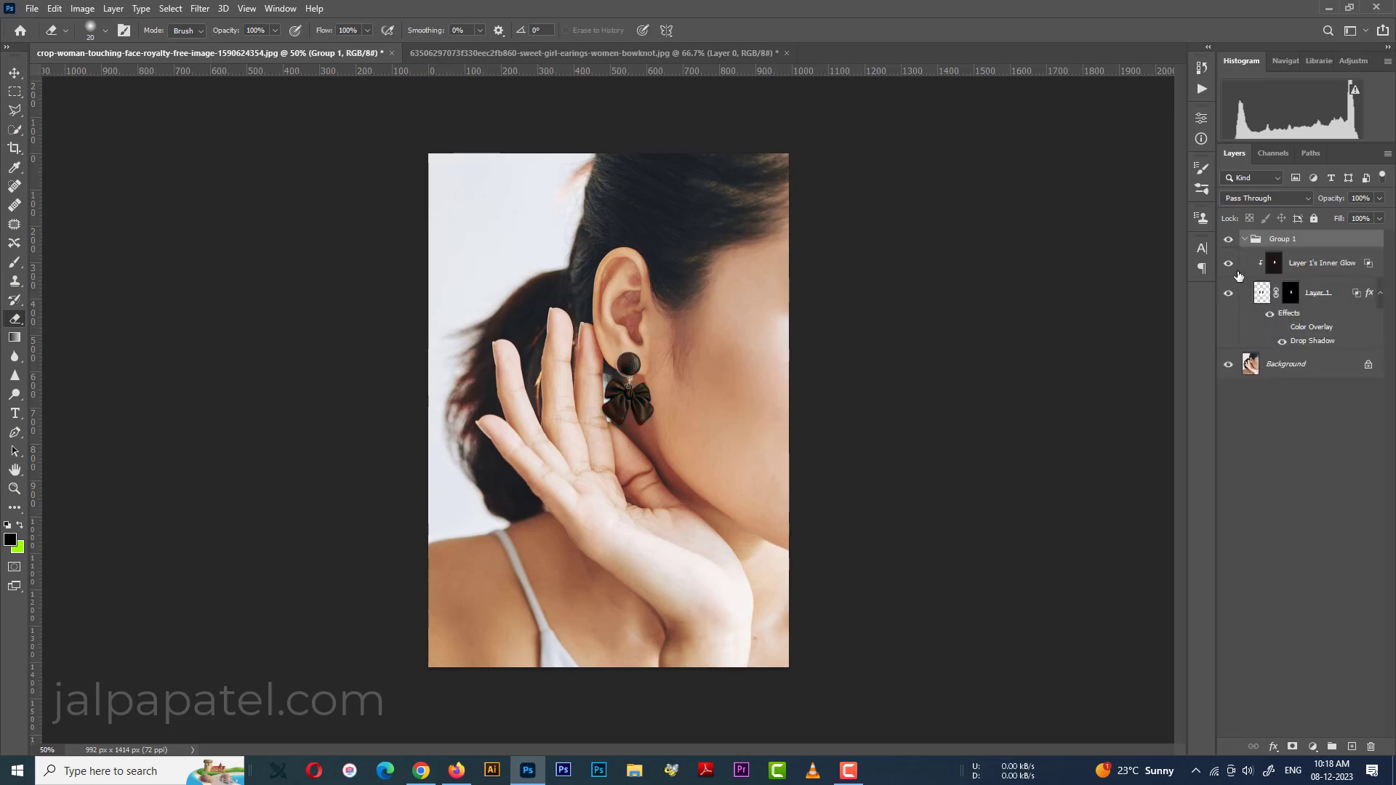
{"action": "left_click", "coordinate": [1229, 294]}
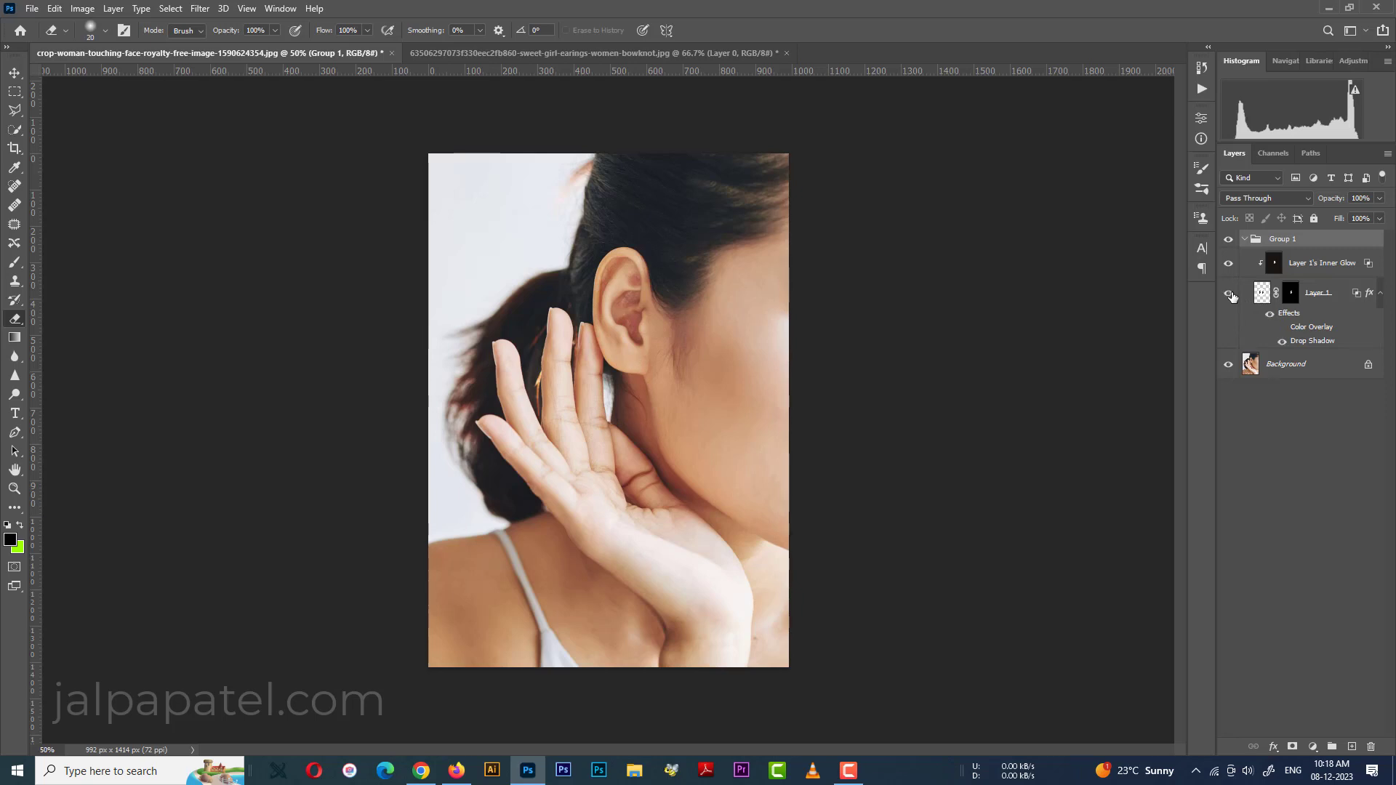
{"action": "left_click", "coordinate": [1230, 294]}
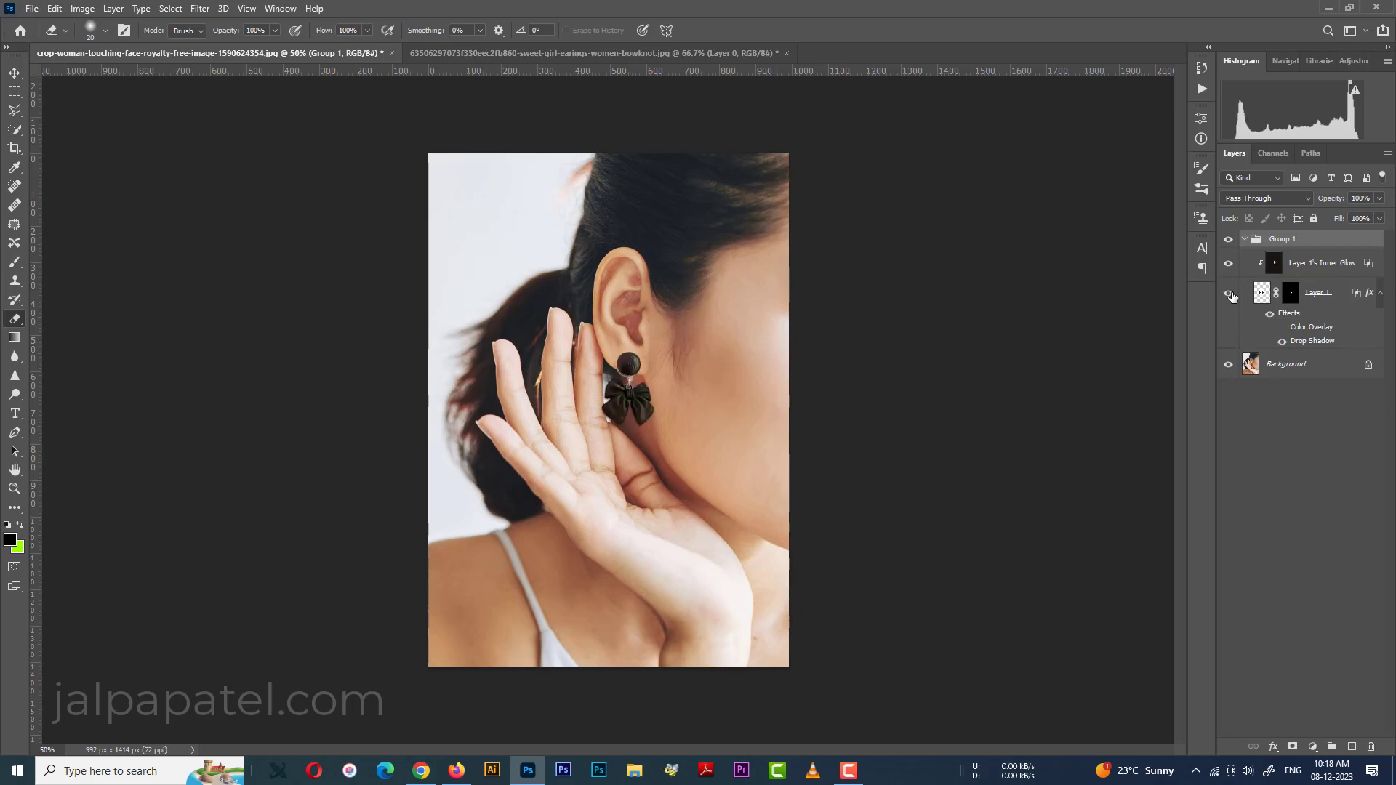
{"action": "left_click", "coordinate": [1277, 328]}
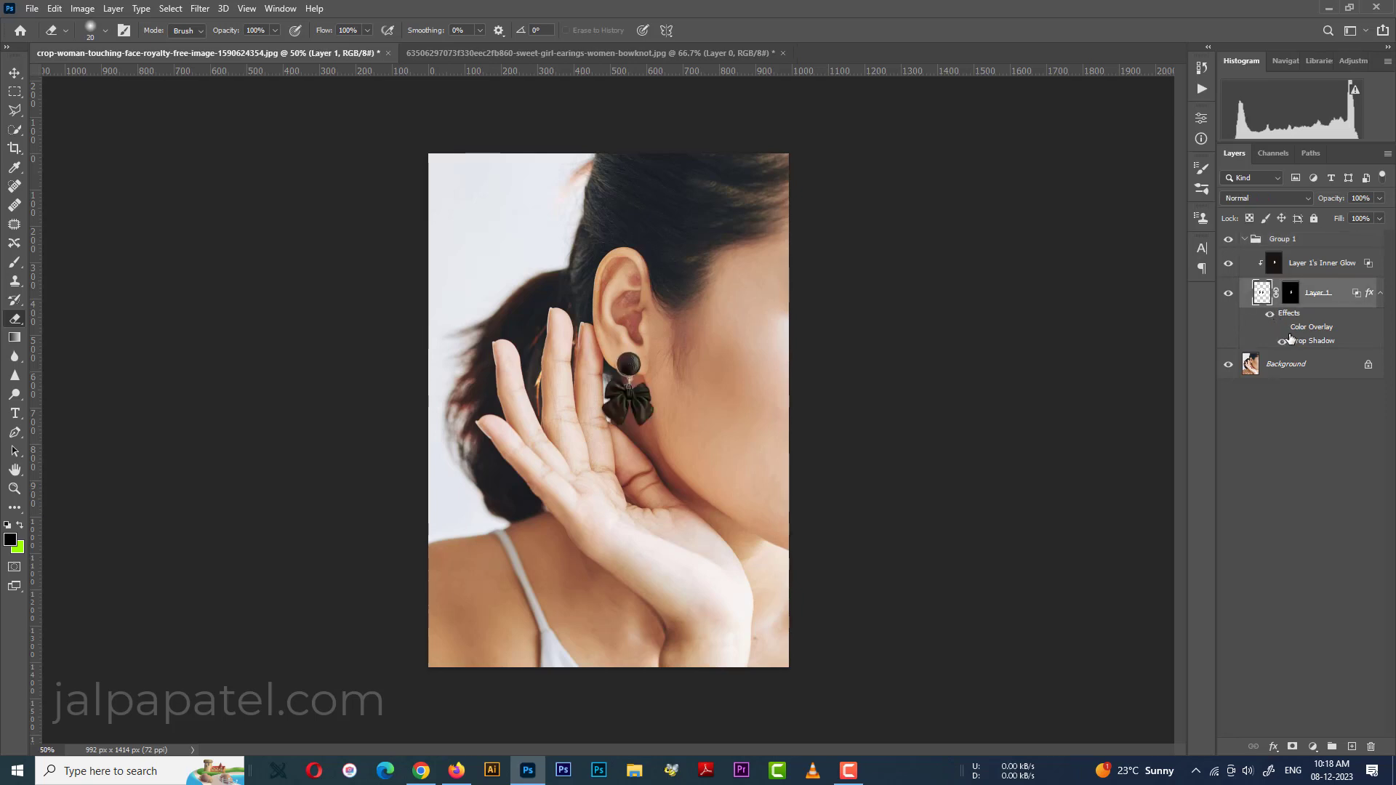